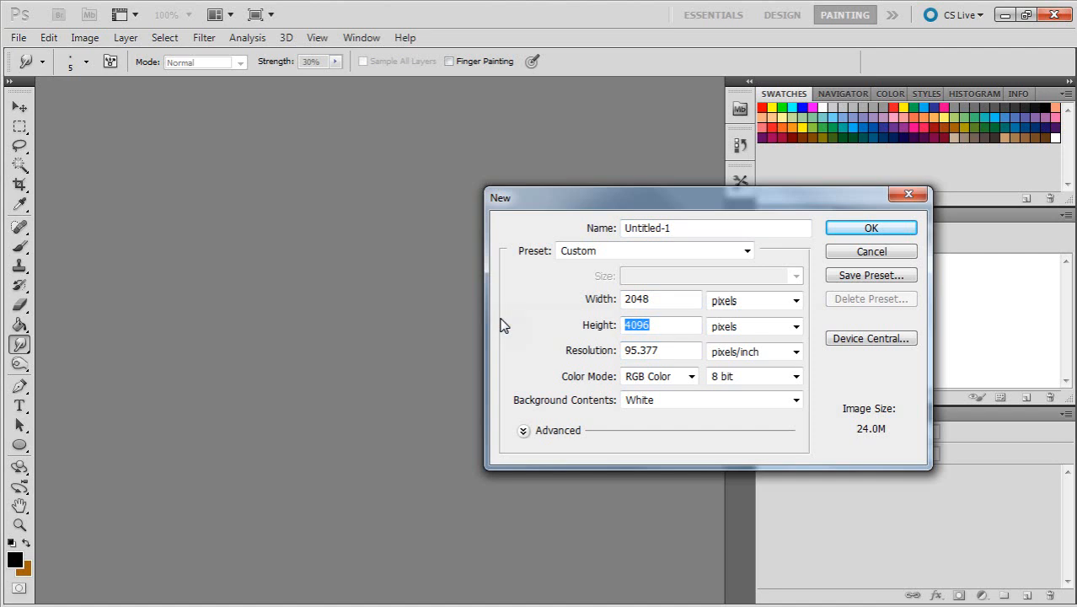
Step: Create a new white RGB document 2048 pixels wide and 2048 pixels high
{"action": "type", "text": "2048"}
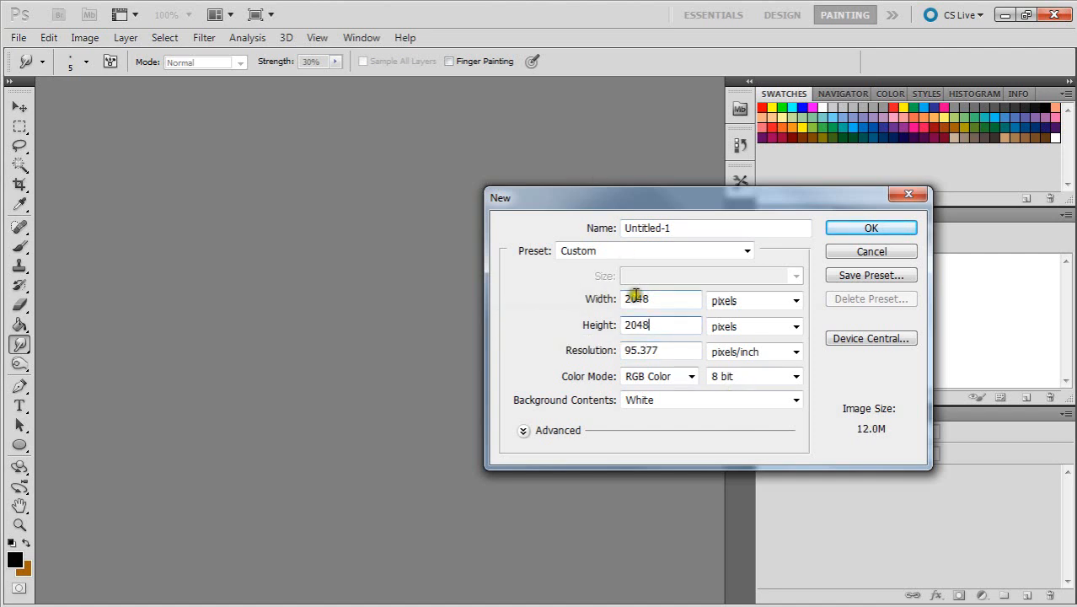
{"action": "left_click", "coordinate": [871, 231]}
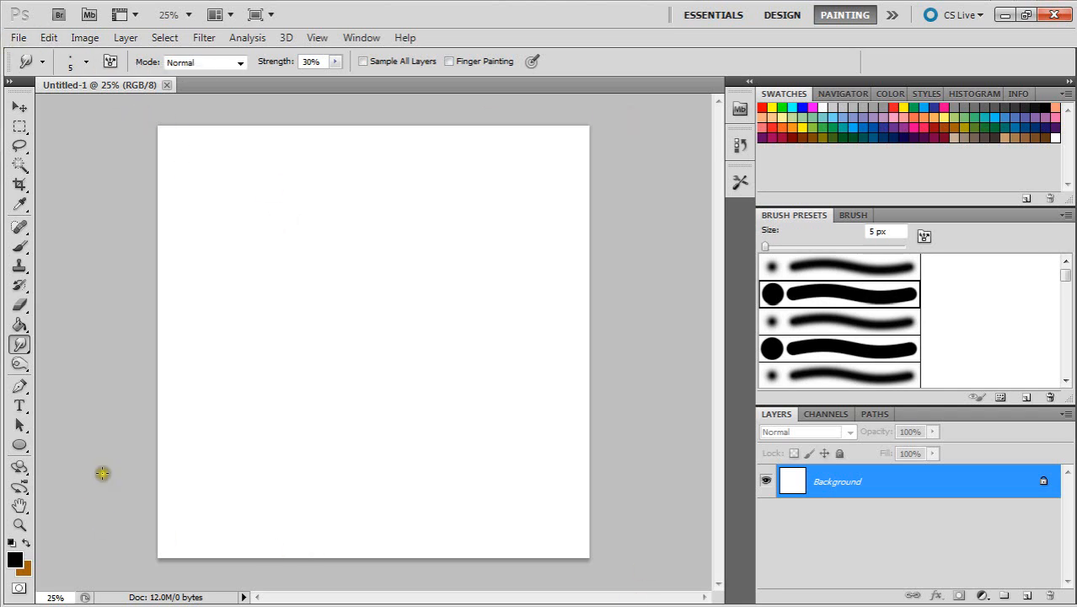
Step: Create a second new document 2048 pixels wide and 256 pixels high with a white background
{"action": "left_click", "coordinate": [18, 37]}
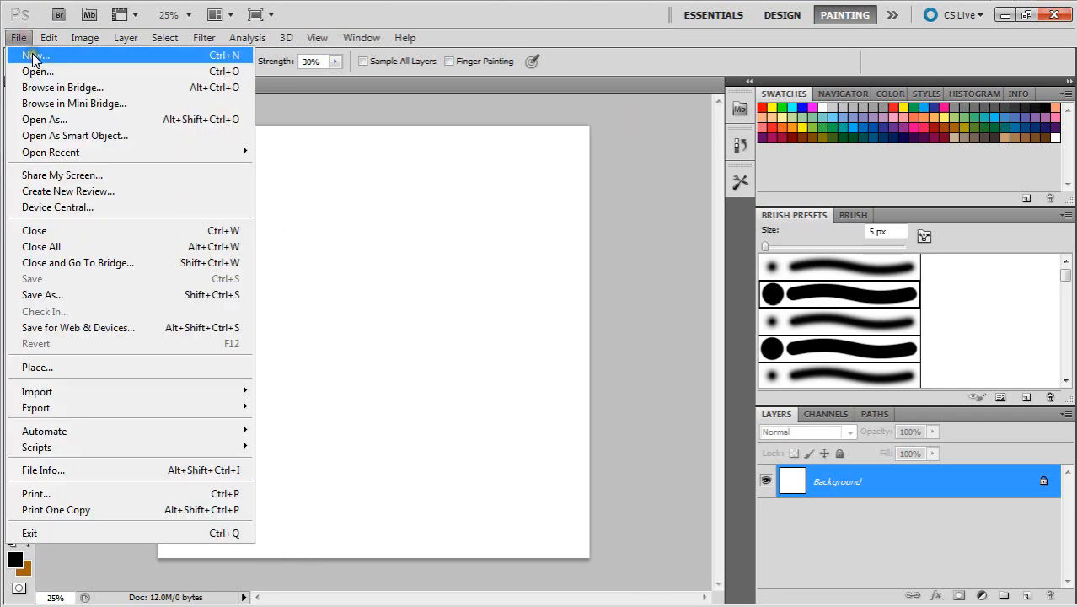
{"action": "left_click", "coordinate": [27, 54]}
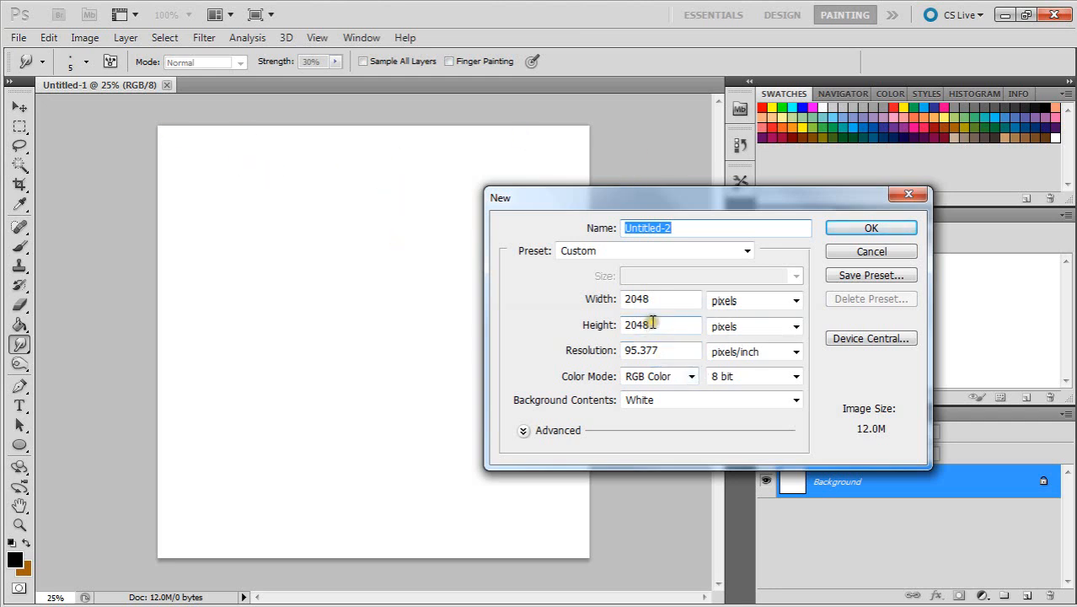
{"action": "left_click", "coordinate": [611, 324]}
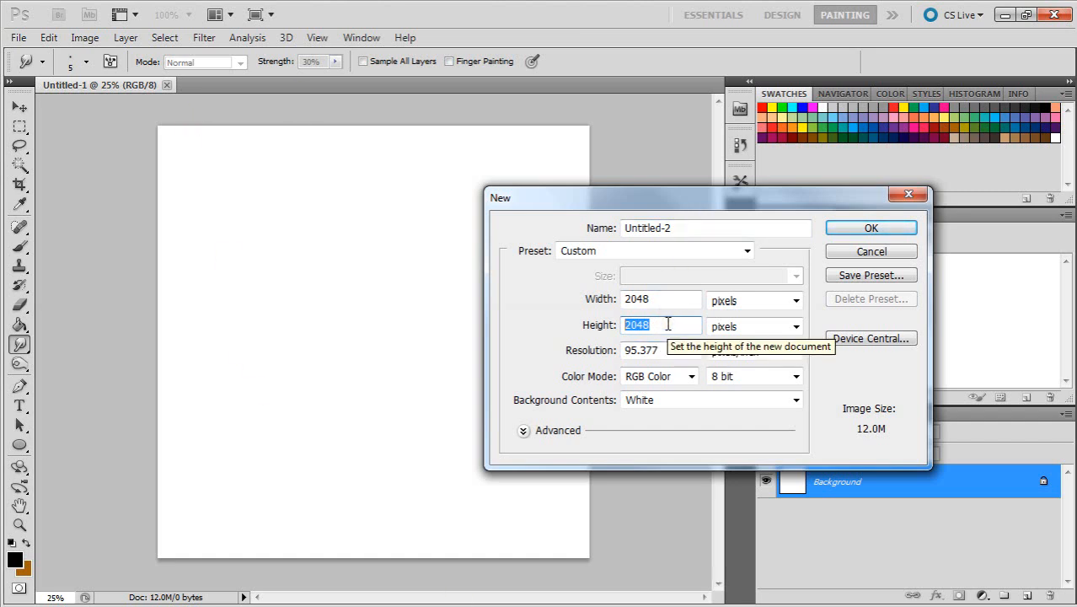
{"action": "type", "text": "2"}
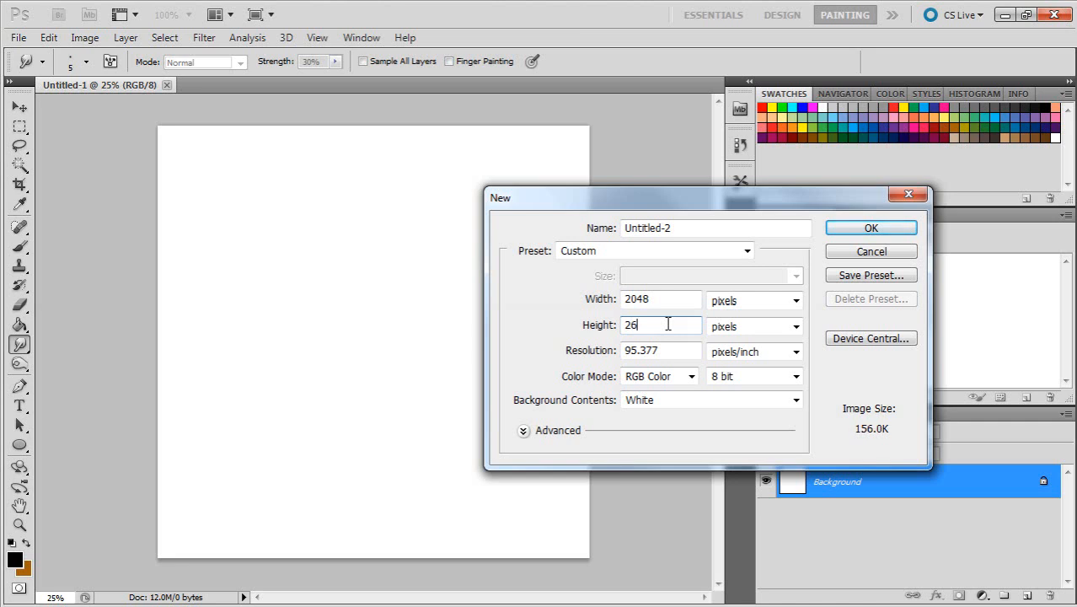
{"action": "type", "text": "56"}
{"action": "key", "text": "Return"}
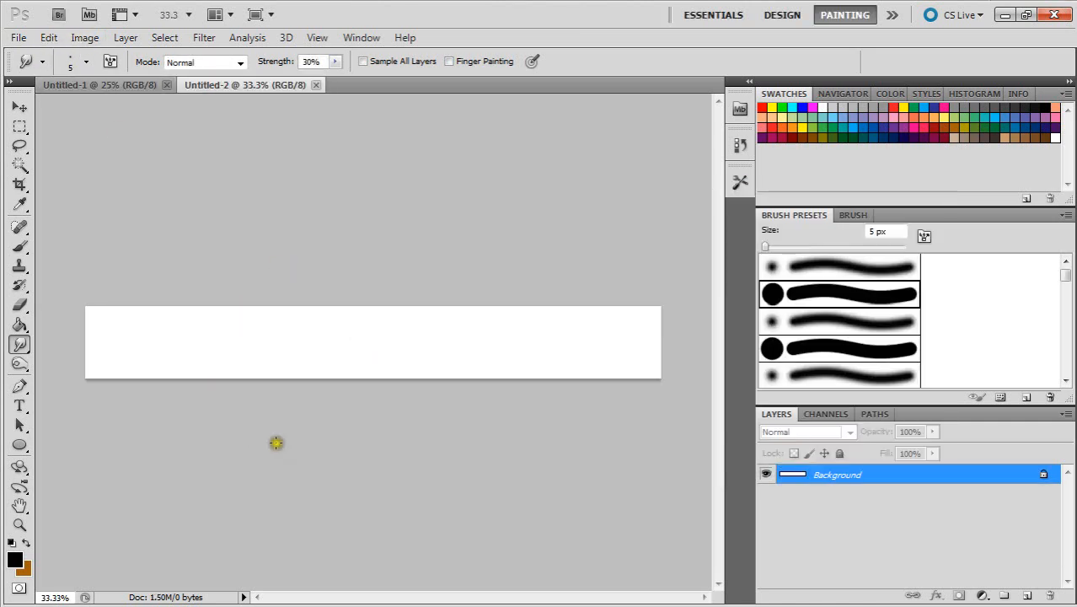
Step: Rotate the blank 2048 by 256 pixel strip's canvas by 90 degrees so it stands vertically
{"action": "left_click", "coordinate": [53, 39]}
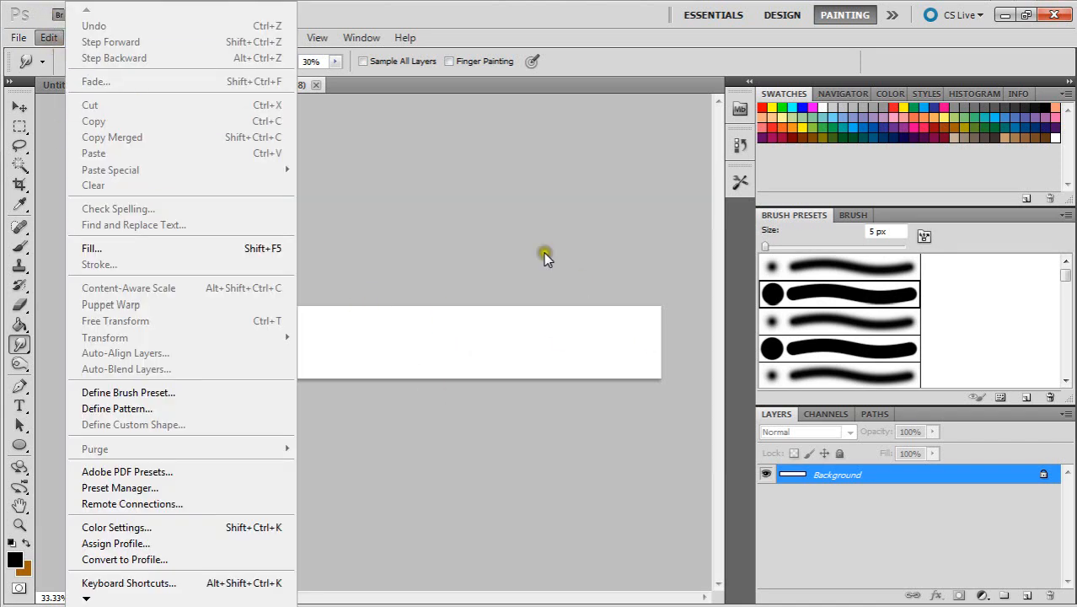
{"action": "left_click", "coordinate": [455, 235]}
{"action": "left_click", "coordinate": [49, 37]}
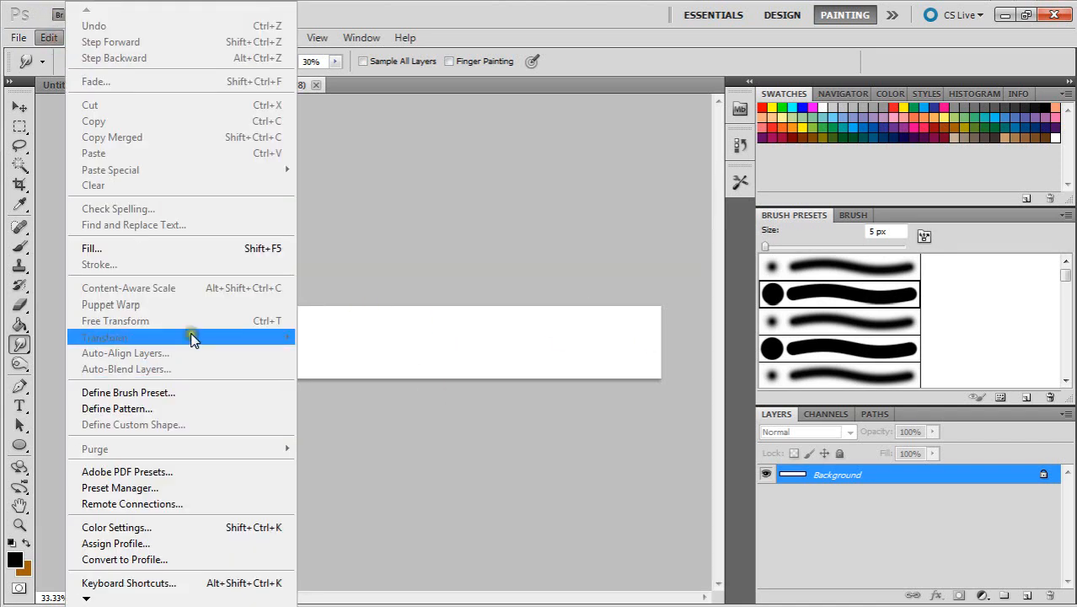
{"action": "left_click", "coordinate": [480, 359]}
{"action": "left_click", "coordinate": [95, 38]}
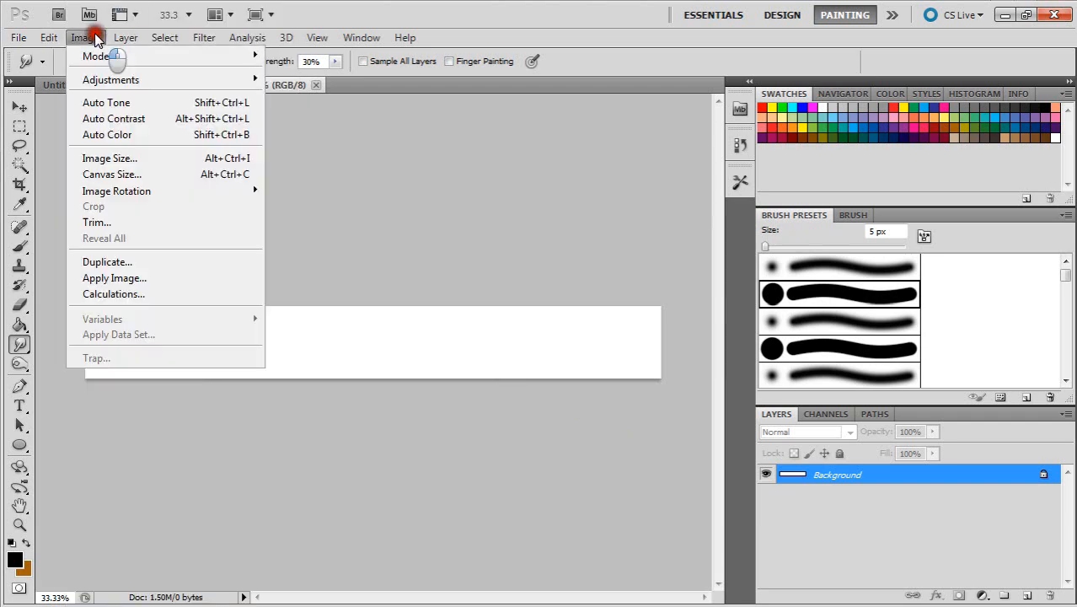
{"action": "mouse_move", "coordinate": [176, 187]}
{"action": "left_click", "coordinate": [333, 222]}
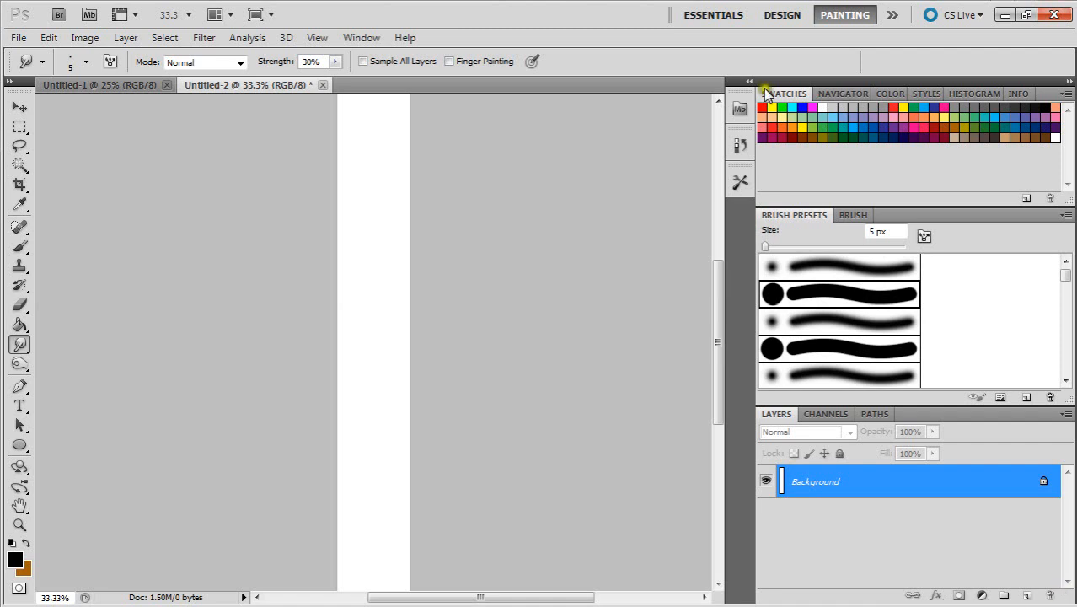
Step: Set the foreground color to dark brown RGB 72, 38, 22 and fill the vertical strip with it using the Paint Bucket
{"action": "left_click", "coordinate": [1041, 139]}
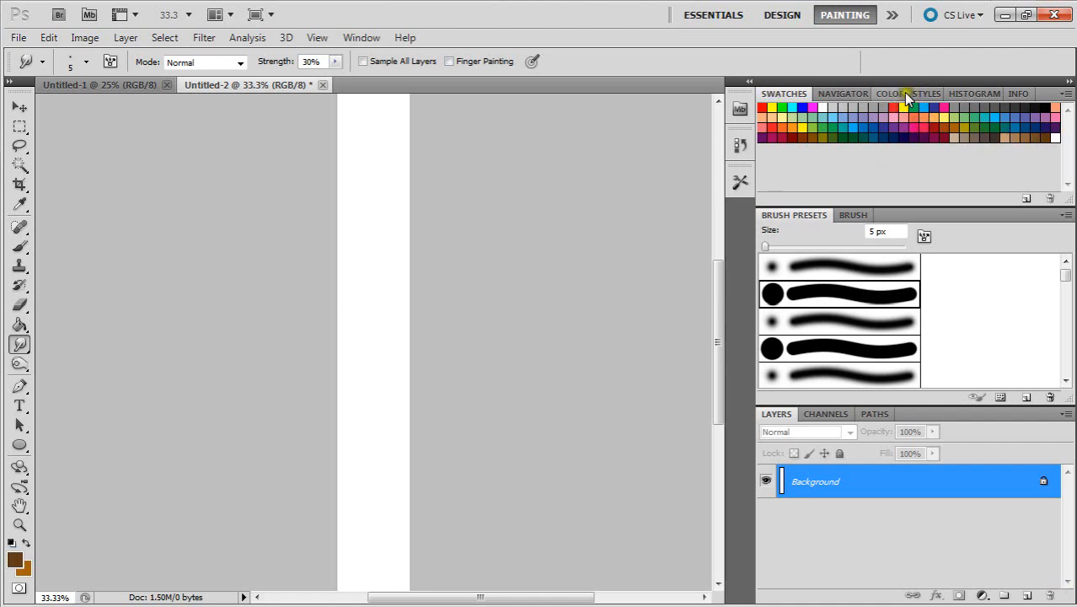
{"action": "left_click", "coordinate": [889, 94]}
{"action": "left_click", "coordinate": [765, 117]}
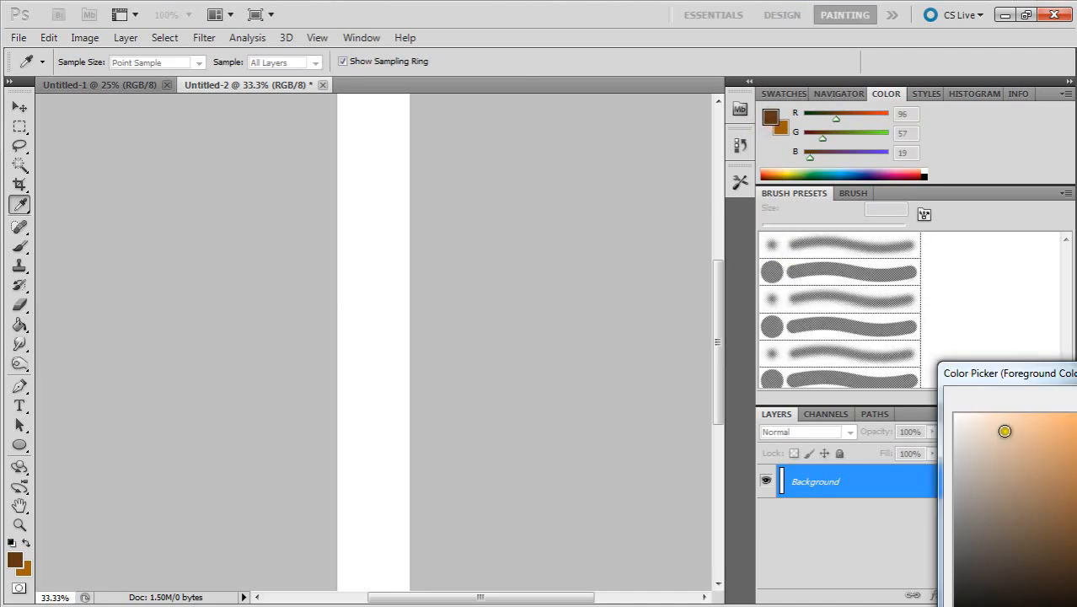
{"action": "left_click_drag", "start_coordinate": [1020, 373], "coordinate": [545, 210]}
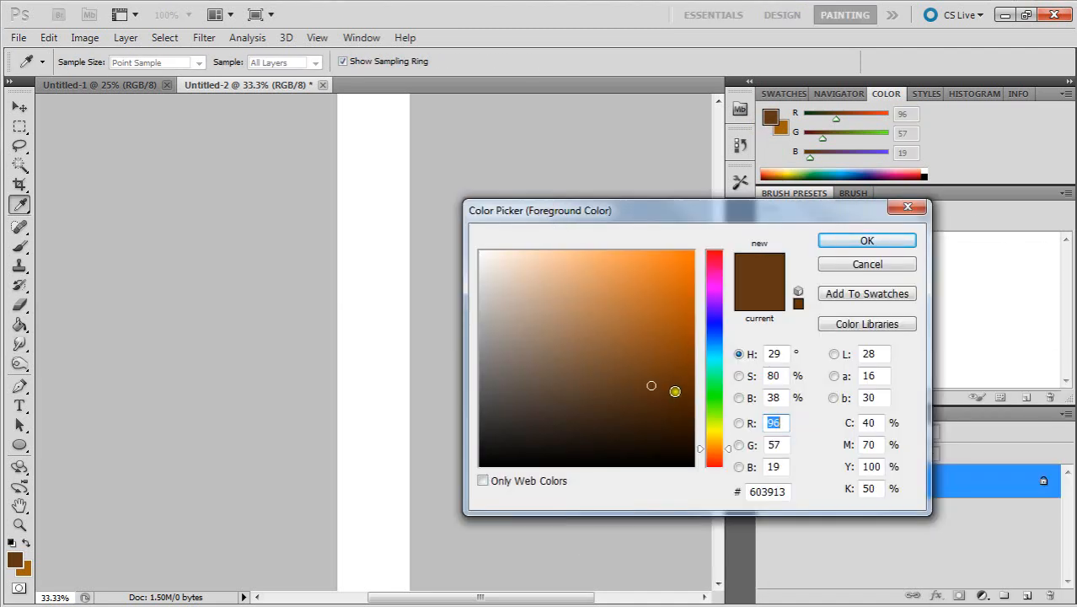
{"action": "mouse_move", "coordinate": [649, 385]}
{"action": "left_mouse_down"}
{"action": "mouse_move", "coordinate": [652, 423]}
{"action": "mouse_move", "coordinate": [645, 404]}
{"action": "mouse_move", "coordinate": [629, 406]}
{"action": "left_mouse_up"}
{"action": "left_click", "coordinate": [723, 451]}
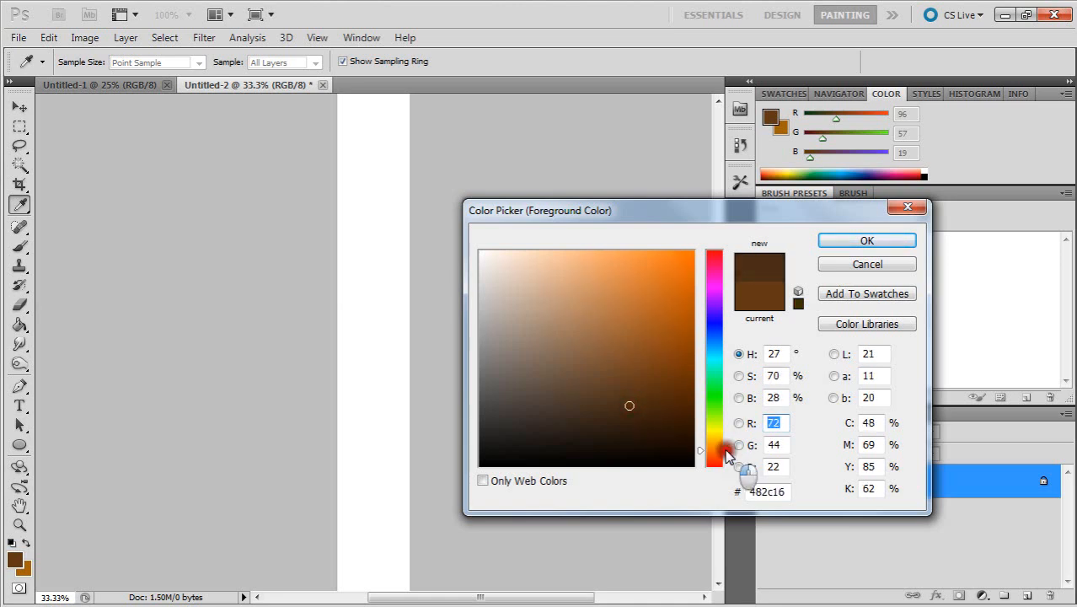
{"action": "left_click_drag", "start_coordinate": [725, 449], "coordinate": [726, 458]}
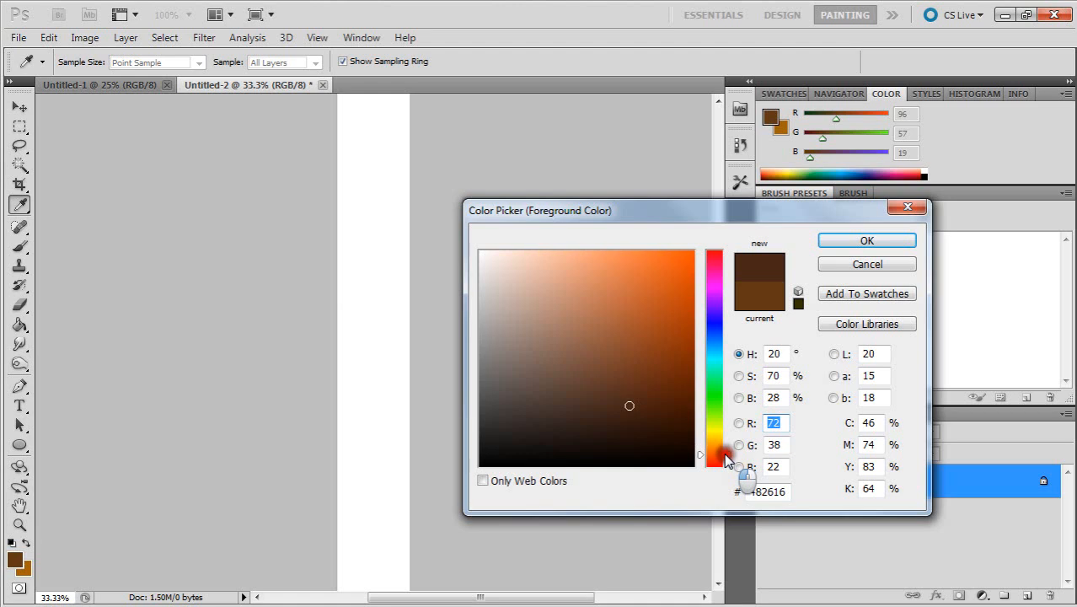
{"action": "left_click", "coordinate": [834, 241]}
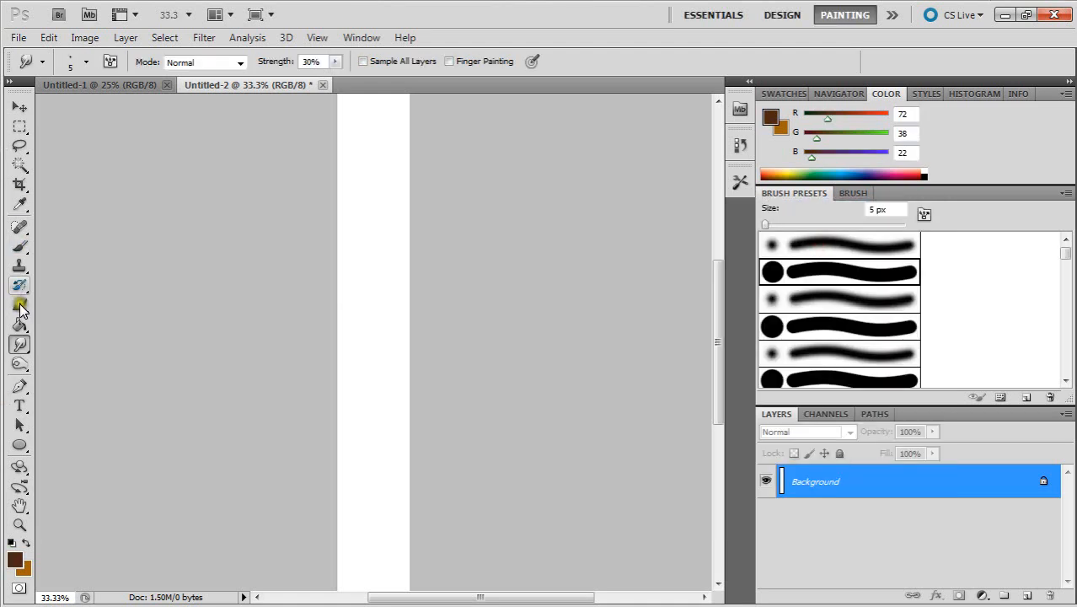
{"action": "left_click", "coordinate": [20, 326]}
{"action": "left_click", "coordinate": [387, 283]}
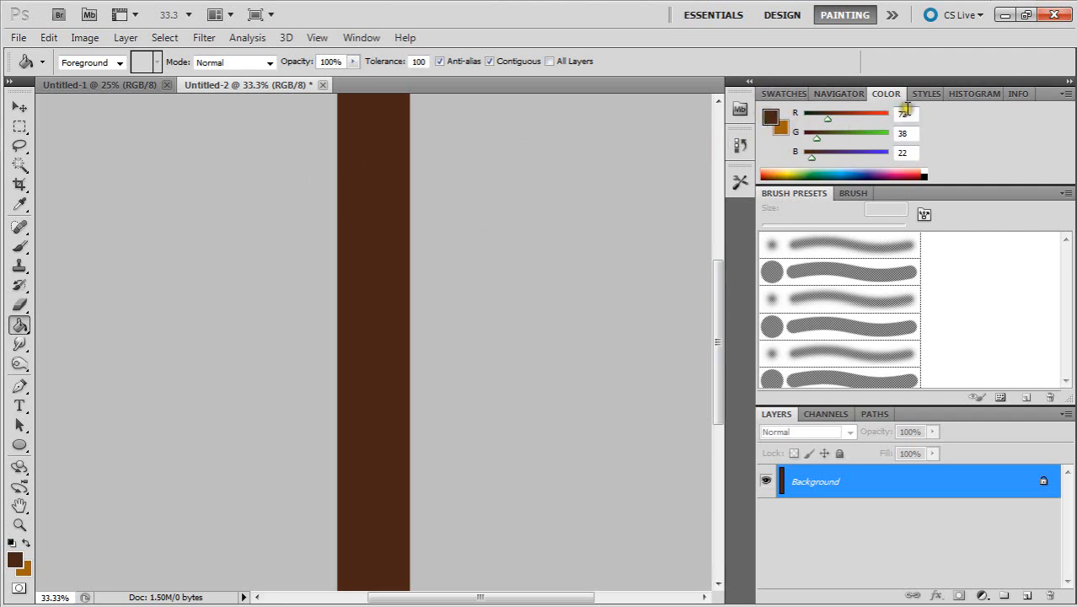
Step: Set the background color to a very dark brown, RGB 42, 8, 0
{"action": "left_click", "coordinate": [782, 132]}
{"action": "left_click", "coordinate": [905, 153]}
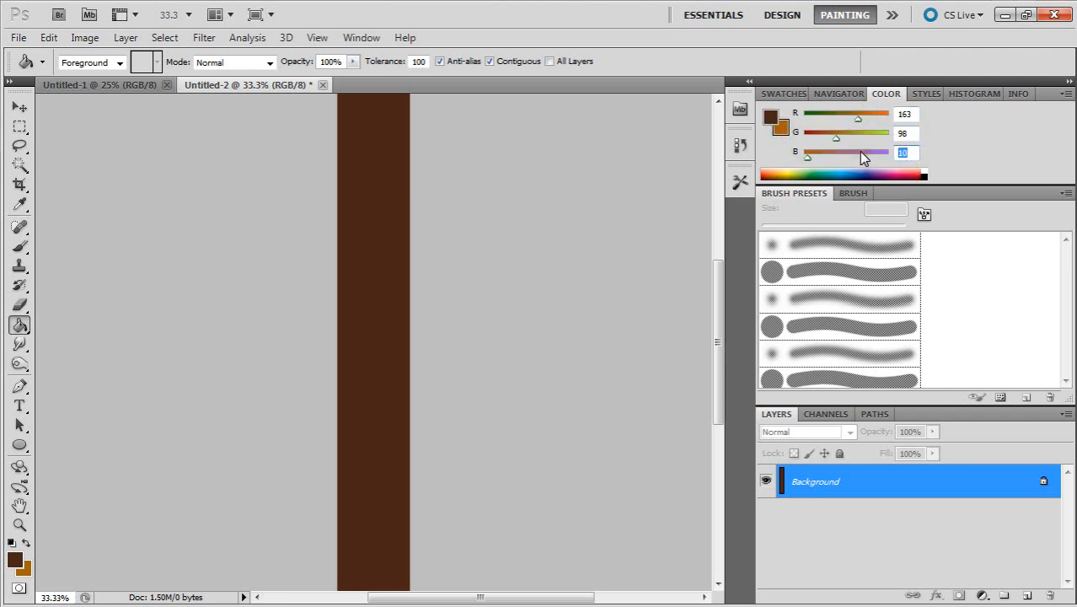
{"action": "type", "text": "0"}
{"action": "left_click", "coordinate": [905, 133]}
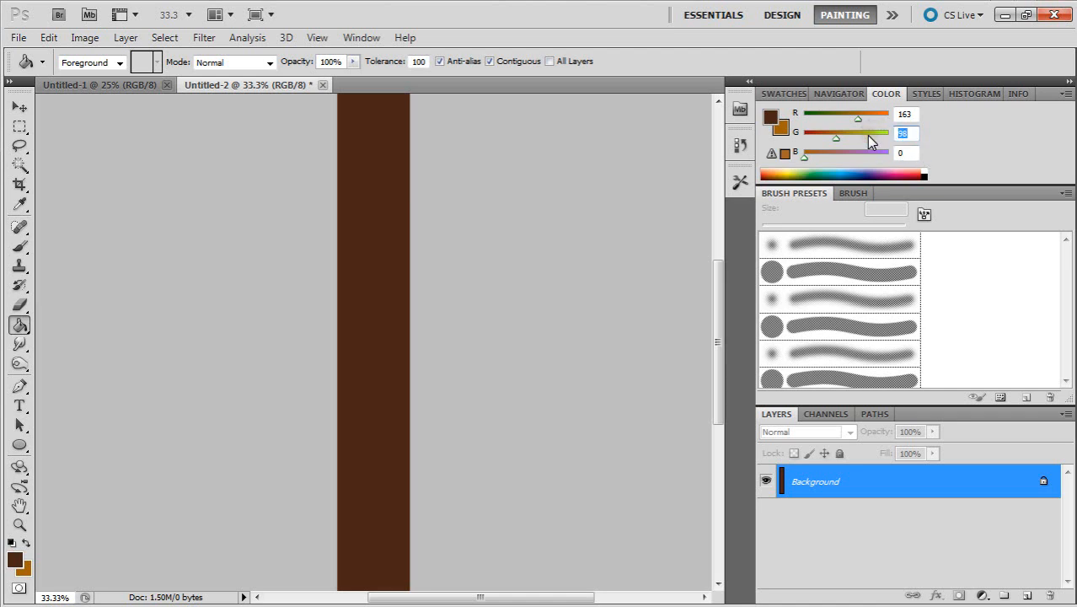
{"action": "type", "text": "8"}
{"action": "left_click", "coordinate": [905, 114]}
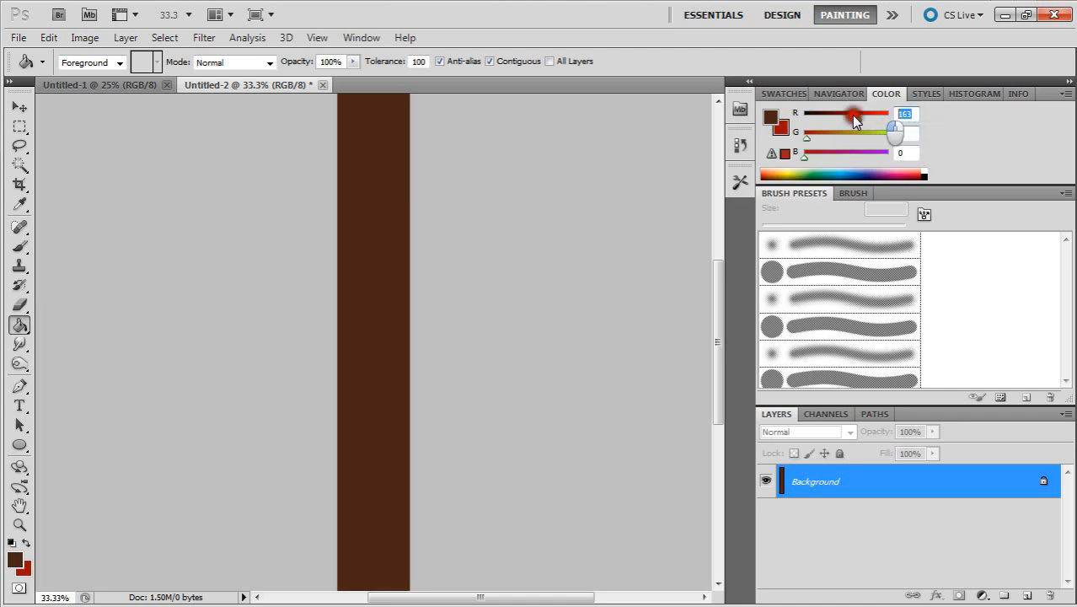
{"action": "left_click", "coordinate": [770, 116]}
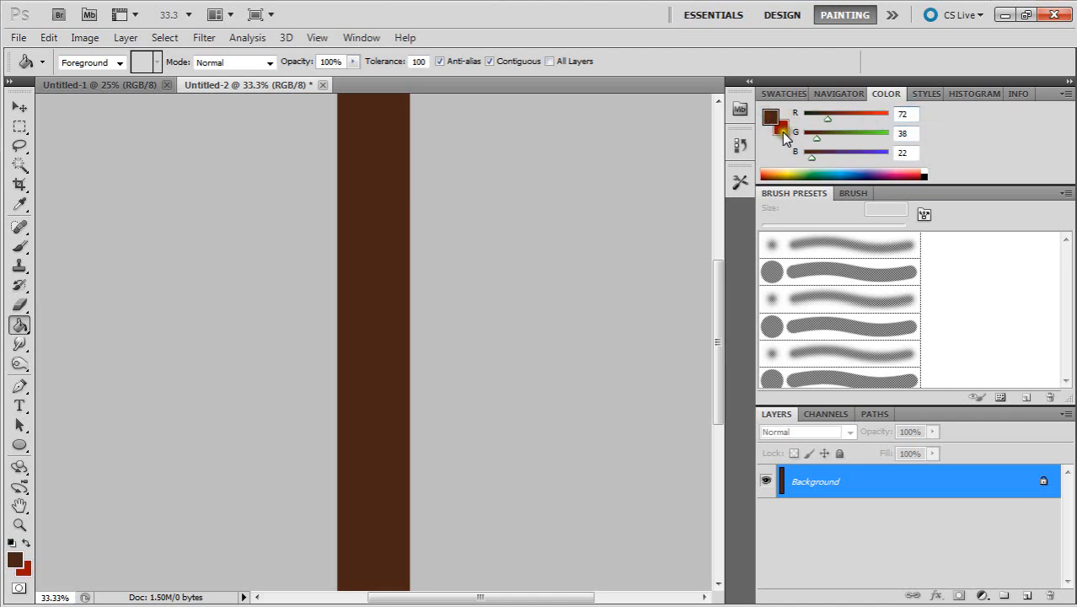
{"action": "left_click", "coordinate": [781, 128]}
{"action": "left_click", "coordinate": [904, 114]}
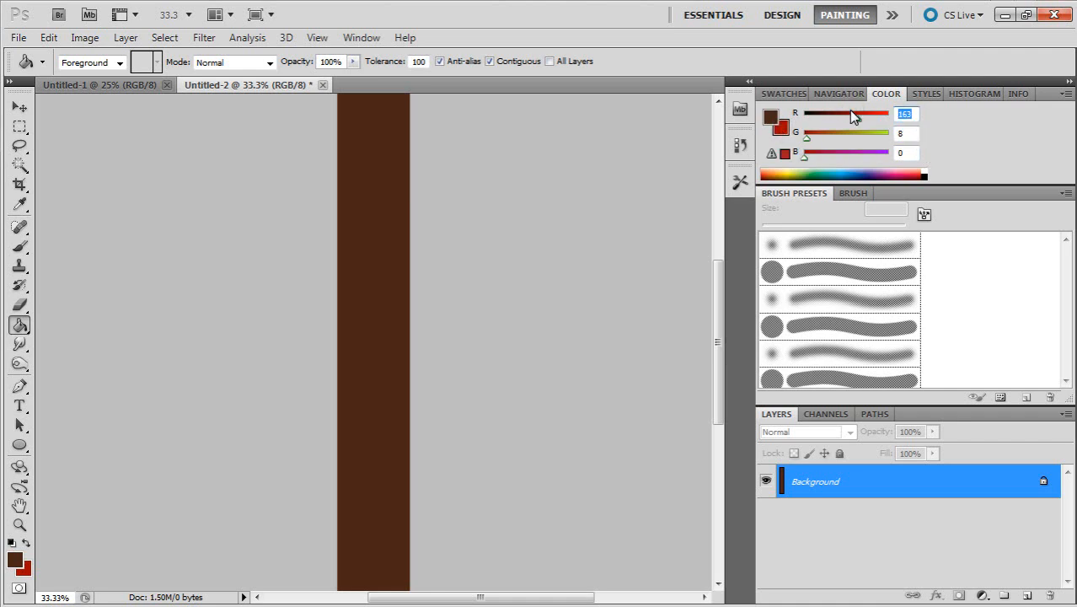
{"action": "type", "text": "42"}
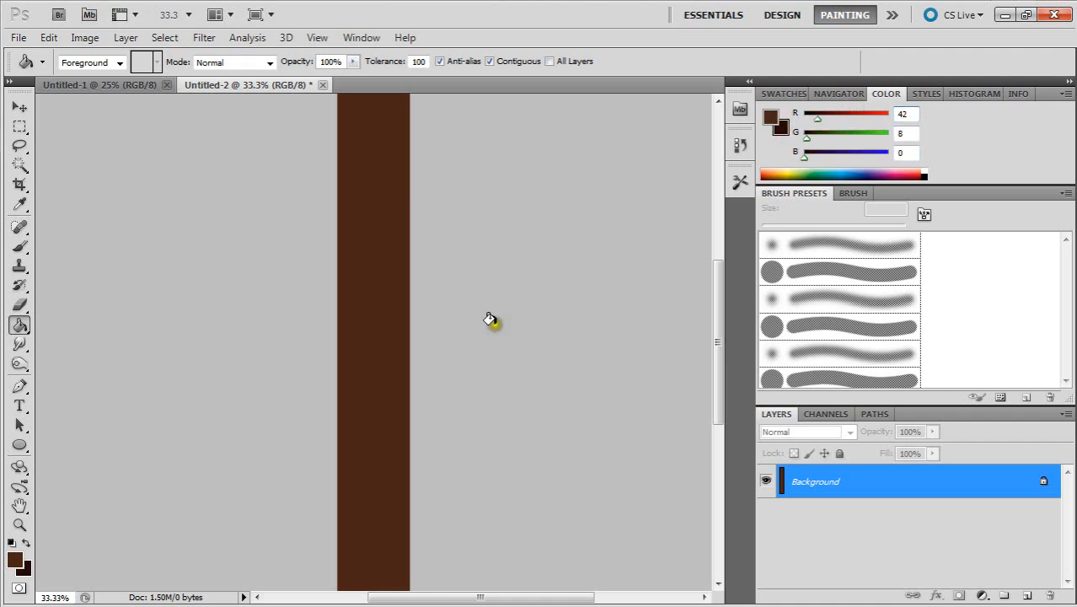
Step: Apply the Fibers filter to the brown strip with variance 15 and strength 4
{"action": "left_click", "coordinate": [205, 38]}
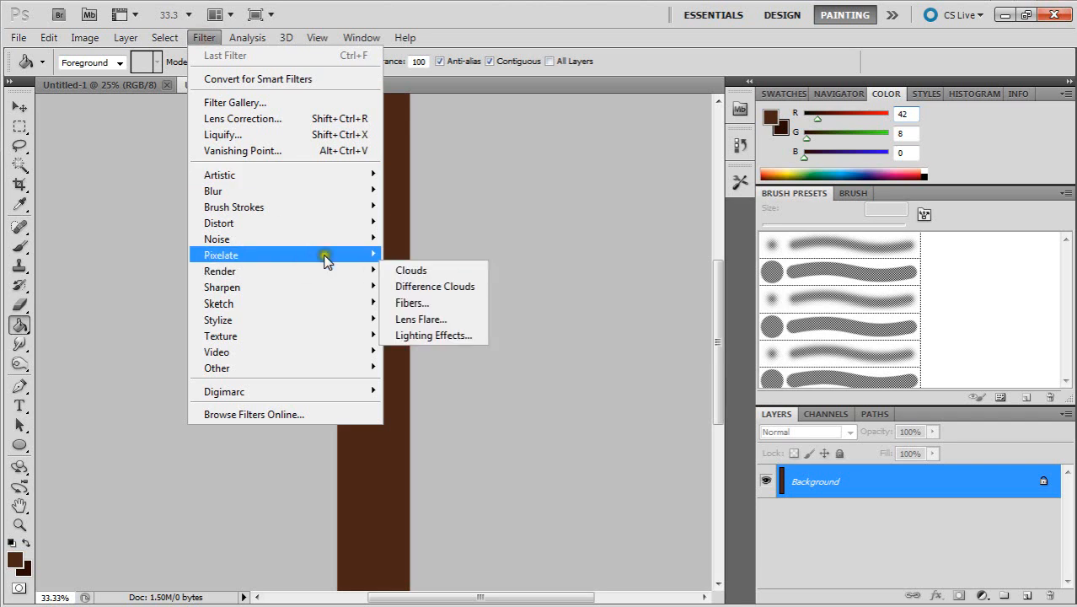
{"action": "mouse_move", "coordinate": [306, 269]}
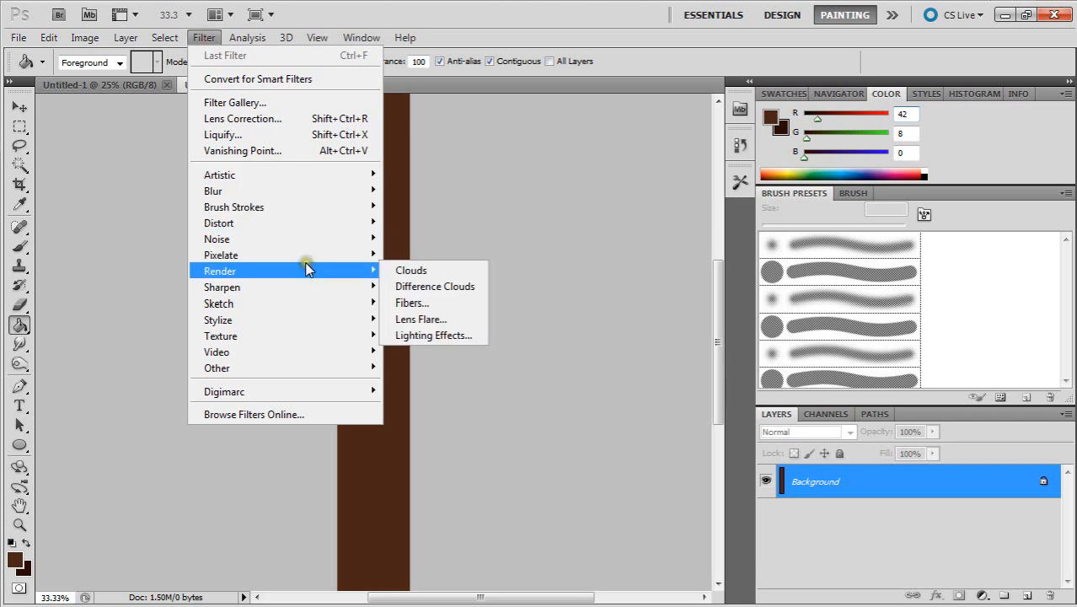
{"action": "left_click", "coordinate": [434, 303]}
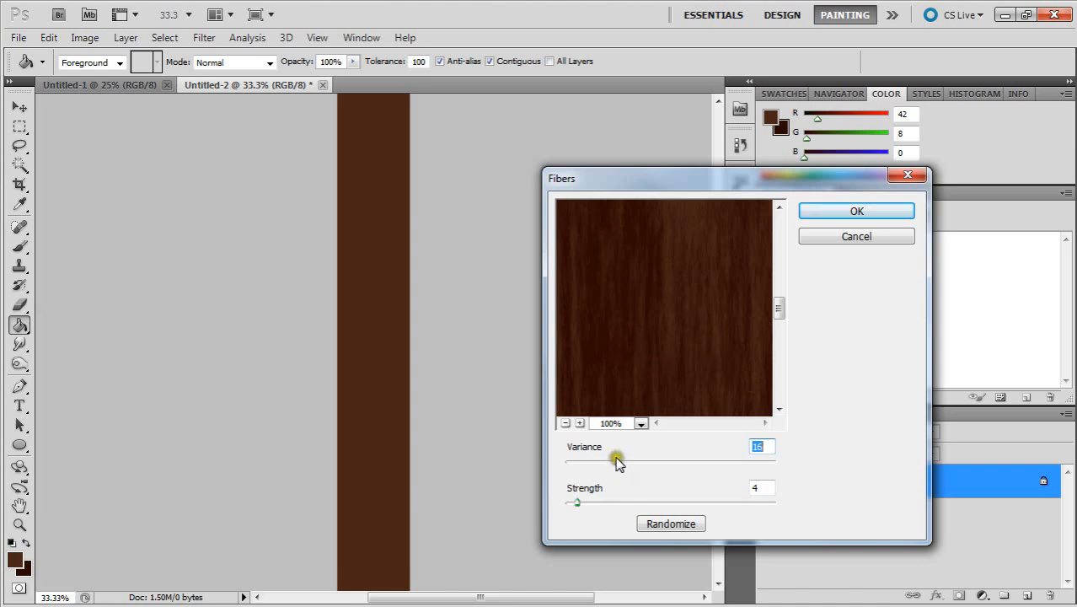
{"action": "left_click_drag", "start_coordinate": [615, 458], "coordinate": [613, 459]}
{"action": "left_click", "coordinate": [822, 213]}
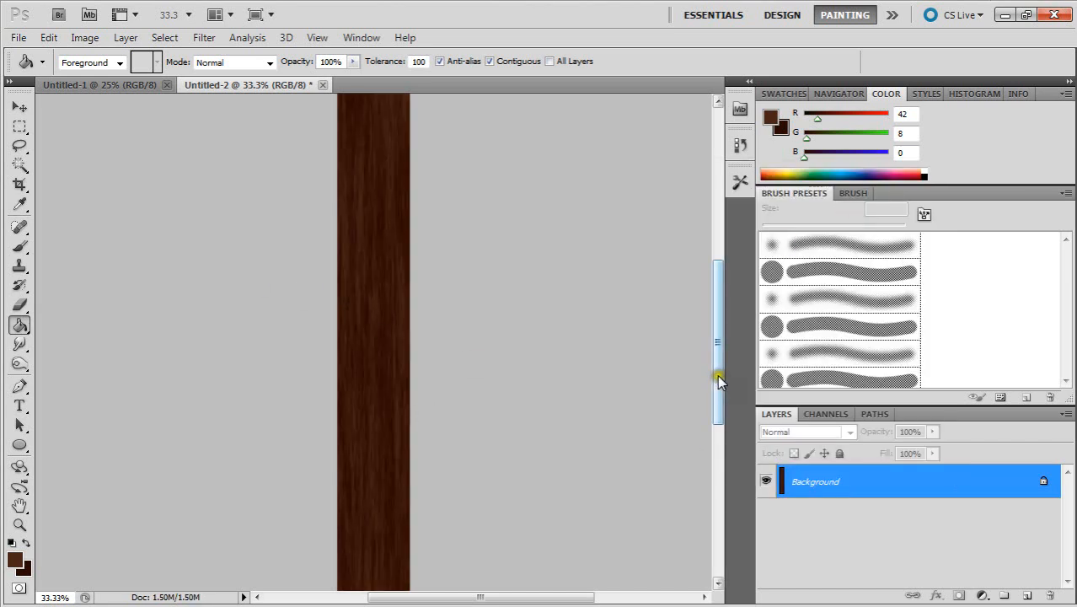
Step: Select the entire wood-grain strip and copy it onto a new layer
{"action": "left_click_drag", "start_coordinate": [716, 373], "coordinate": [711, 334]}
{"action": "left_click", "coordinate": [74, 597]}
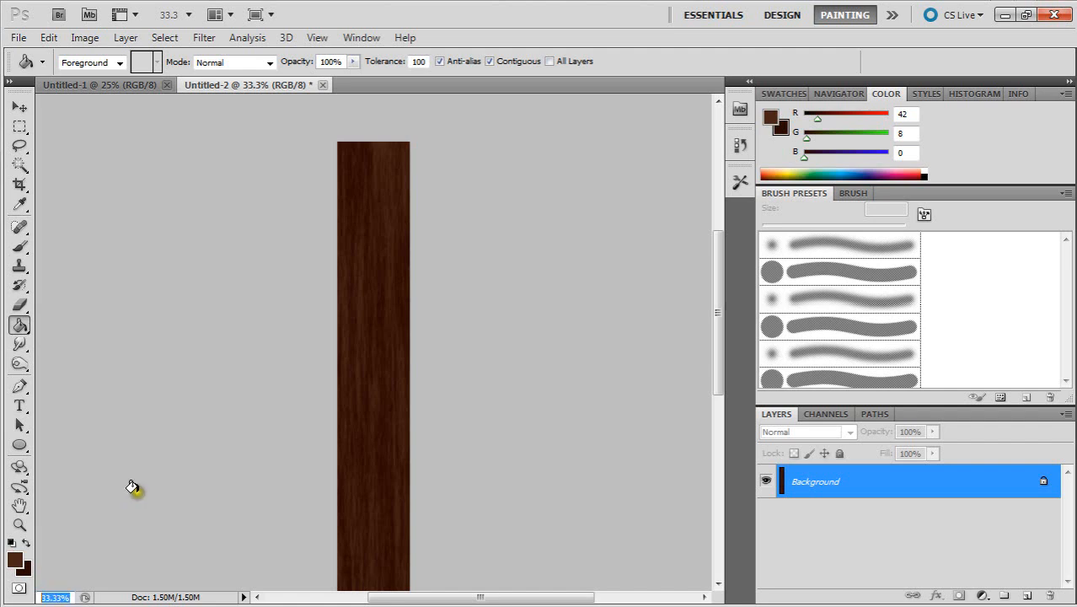
{"action": "type", "text": "20"}
{"action": "key", "text": "Return"}
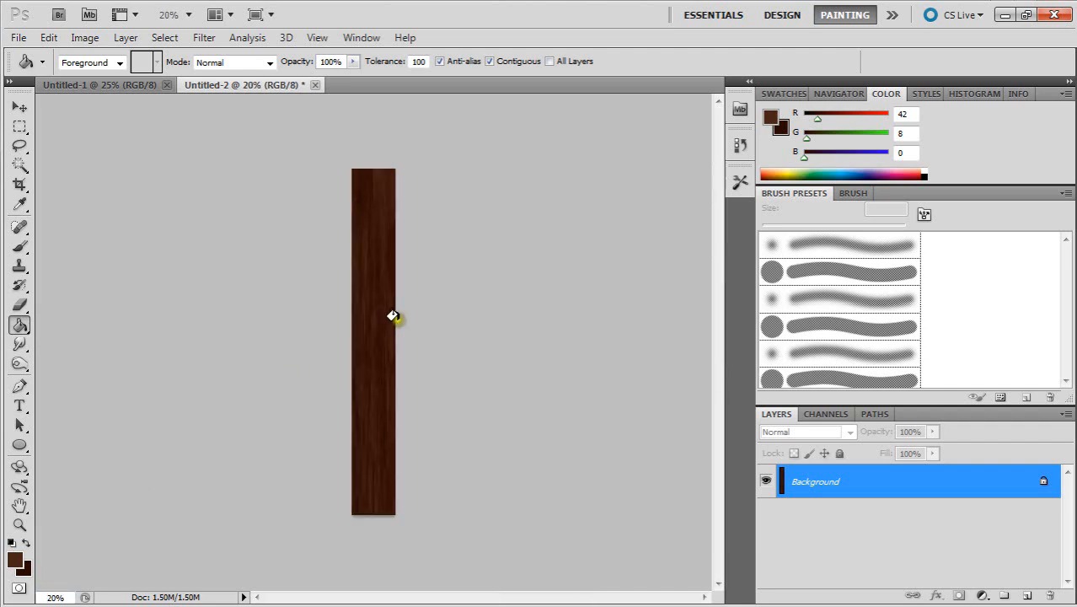
{"action": "key", "text": "ctrl+a"}
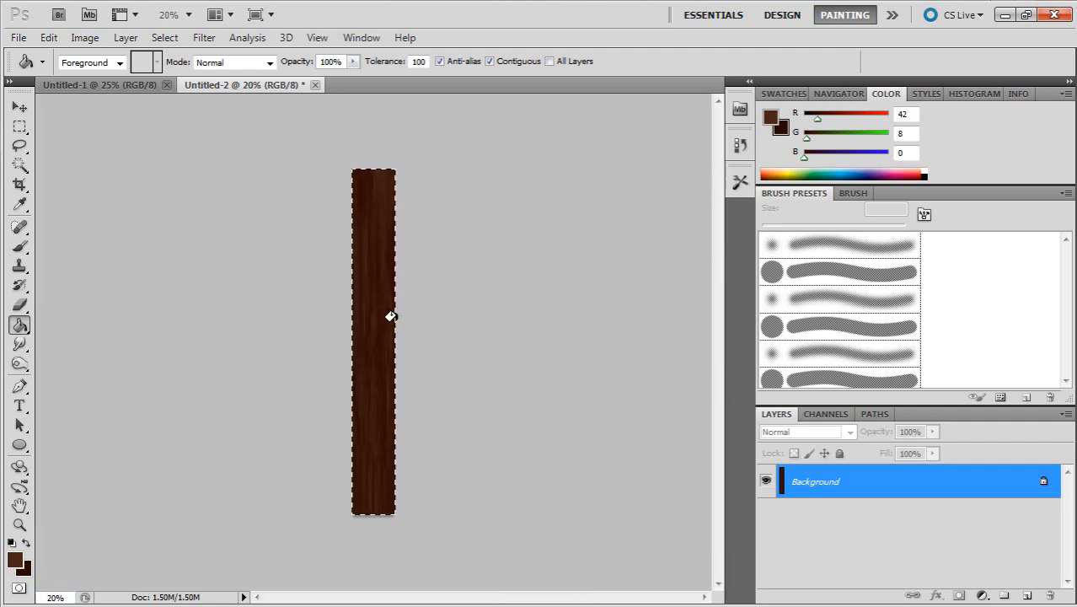
{"action": "key", "text": "ctrl+j"}
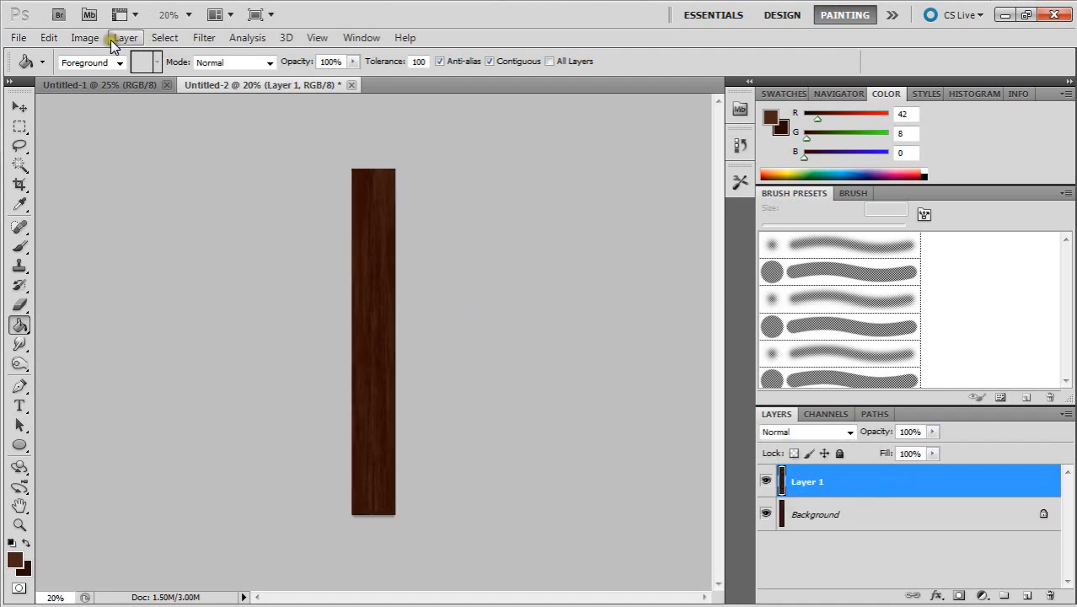
Step: Apply the Fibers filter to Layer 1 with variance 45 and strength 36
{"action": "left_click", "coordinate": [205, 39]}
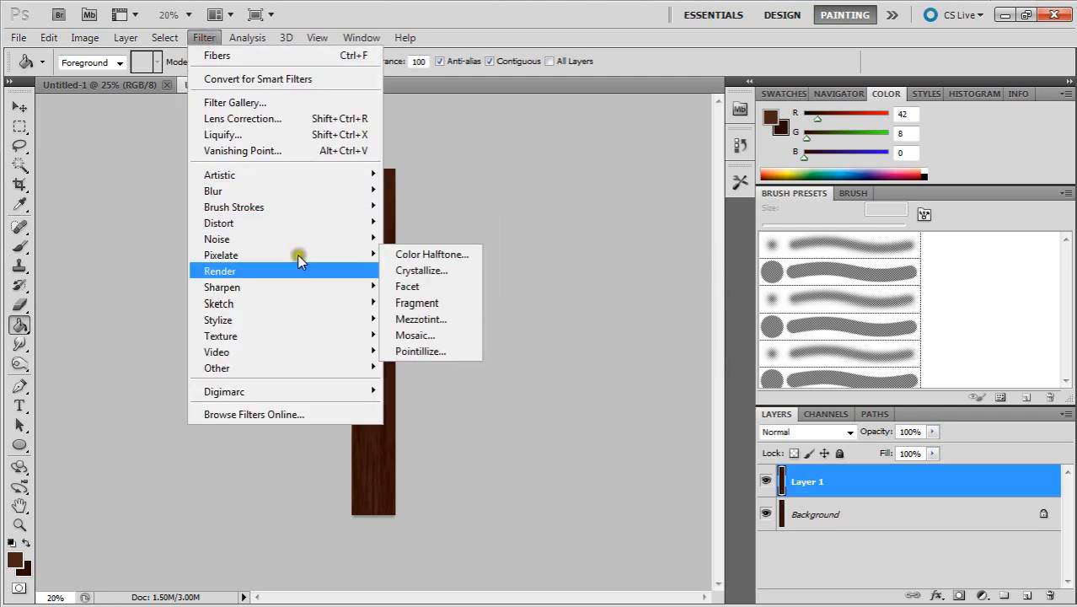
{"action": "mouse_move", "coordinate": [309, 271]}
{"action": "left_click", "coordinate": [440, 300]}
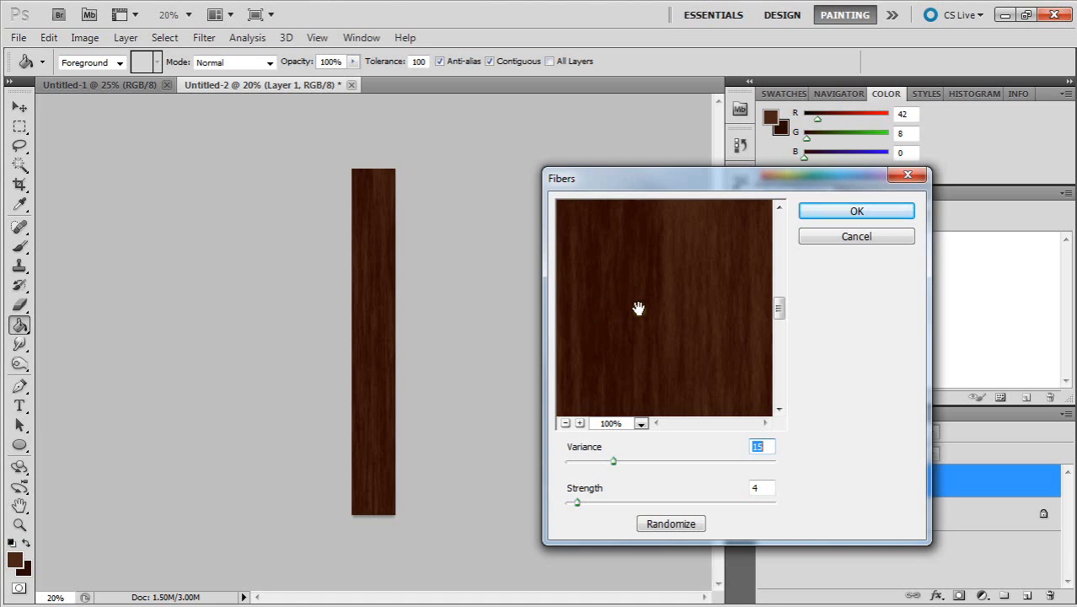
{"action": "left_click_drag", "start_coordinate": [613, 462], "coordinate": [718, 459]}
{"action": "left_click_drag", "start_coordinate": [577, 502], "coordinate": [689, 503]}
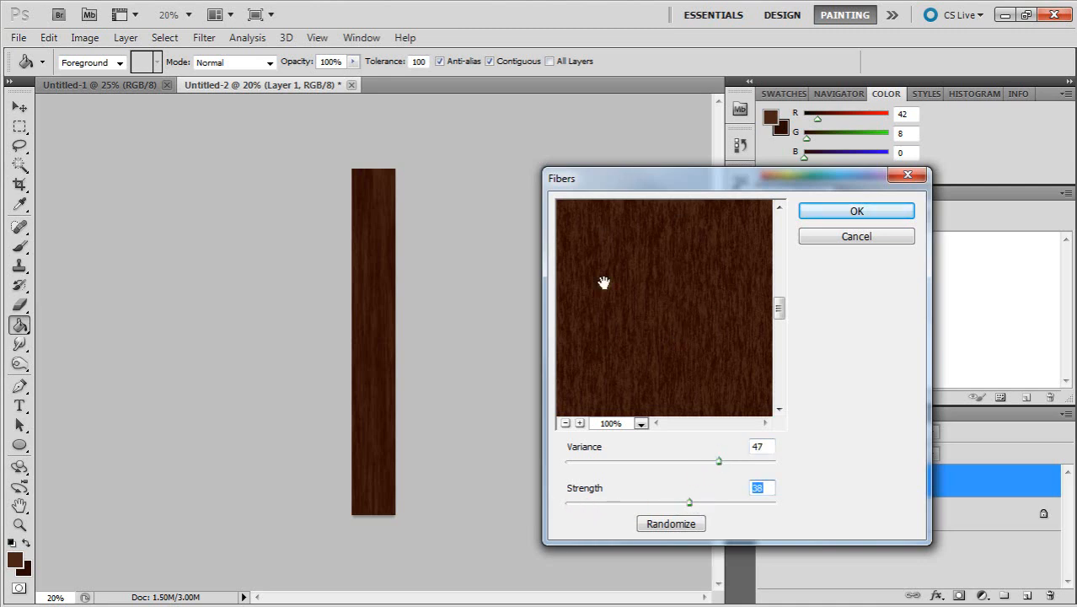
{"action": "mouse_move", "coordinate": [689, 503]}
{"action": "left_mouse_down"}
{"action": "mouse_move", "coordinate": [724, 502]}
{"action": "mouse_move", "coordinate": [685, 503]}
{"action": "left_mouse_up"}
{"action": "left_click_drag", "start_coordinate": [718, 460], "coordinate": [714, 460]}
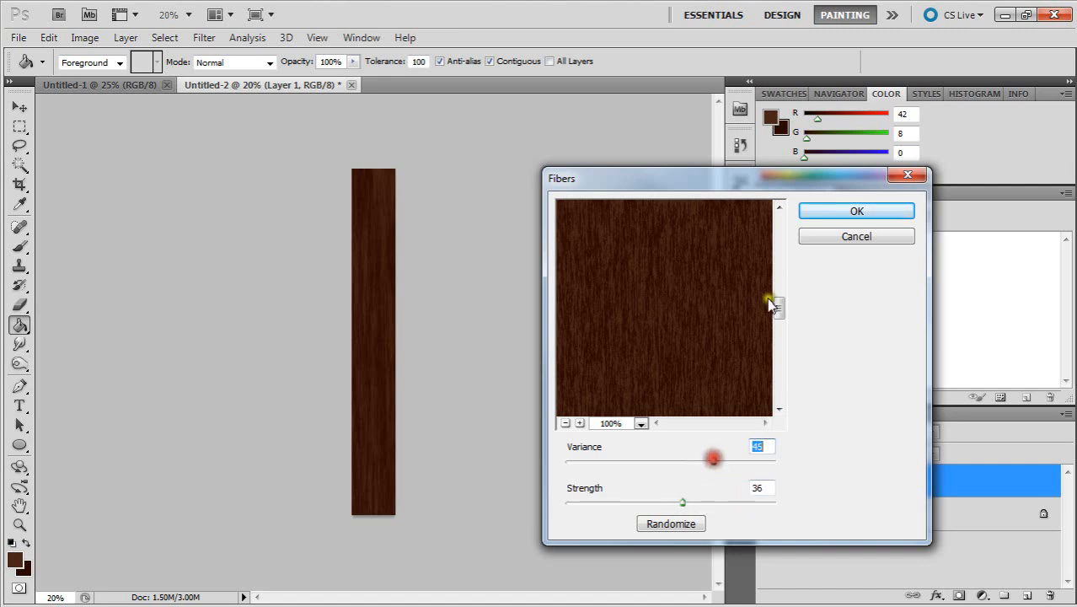
{"action": "left_click", "coordinate": [840, 202]}
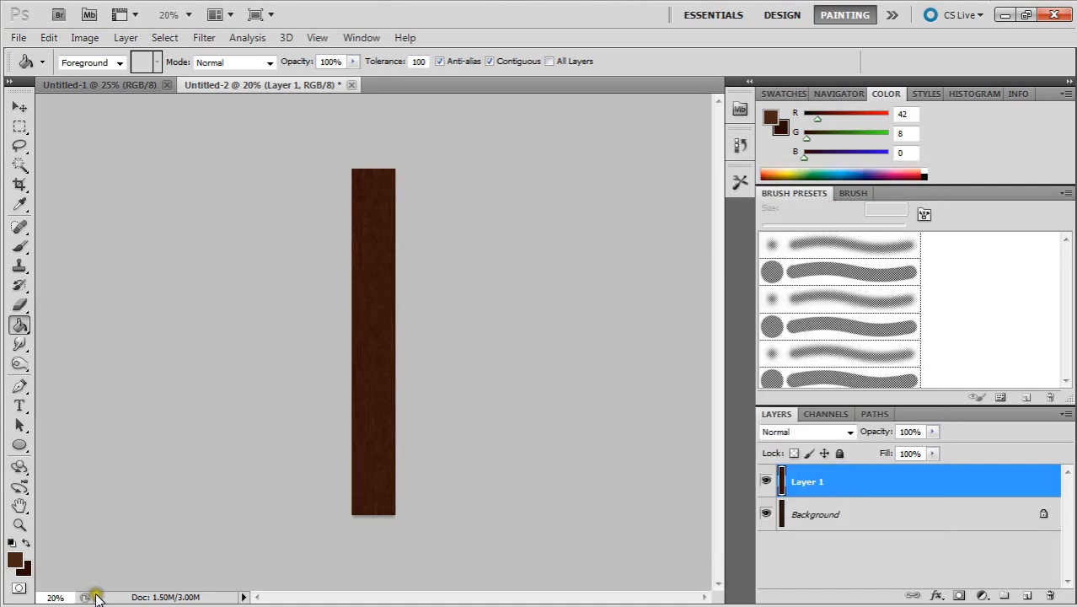
Step: Desaturate Layer 1 to gray using Hue/Saturation and set its blend mode to Hard Light
{"action": "left_click", "coordinate": [49, 597]}
{"action": "type", "text": "30"}
{"action": "key", "text": "Return"}
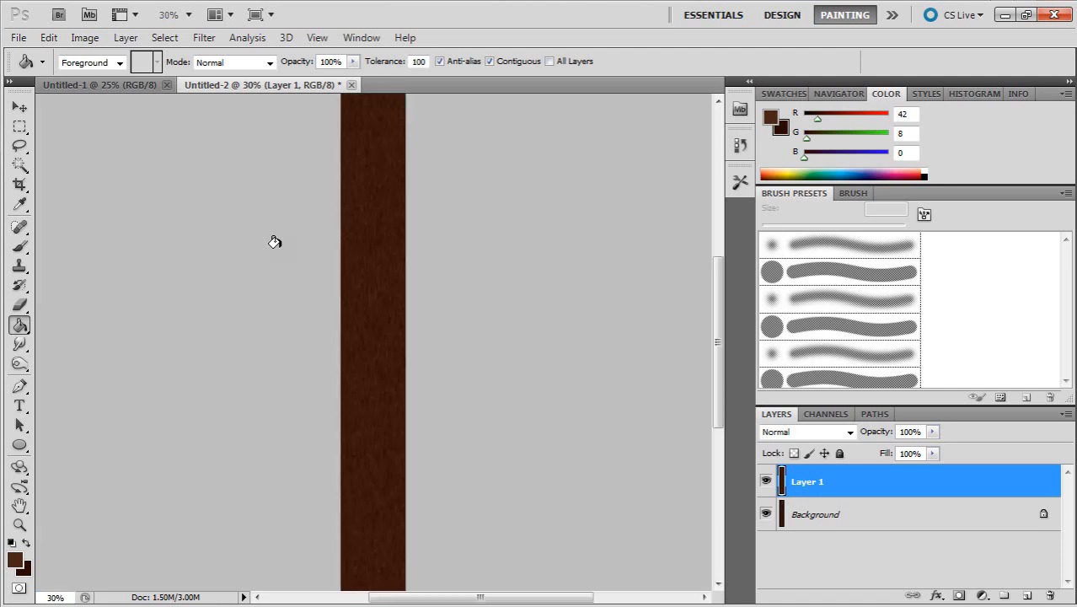
{"action": "left_click", "coordinate": [63, 595]}
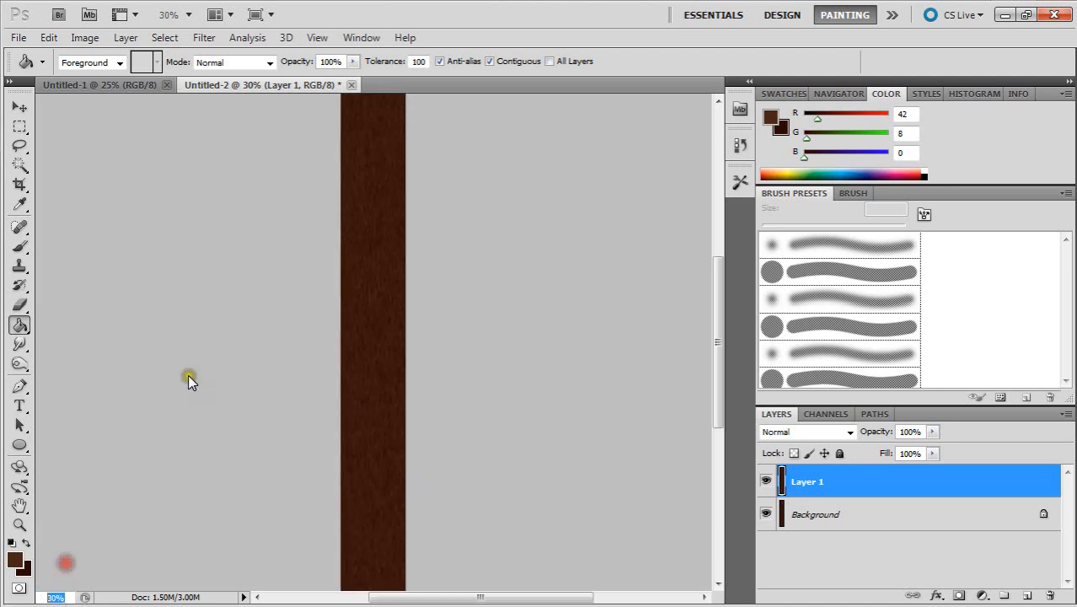
{"action": "type", "text": "50"}
{"action": "key", "text": "Return"}
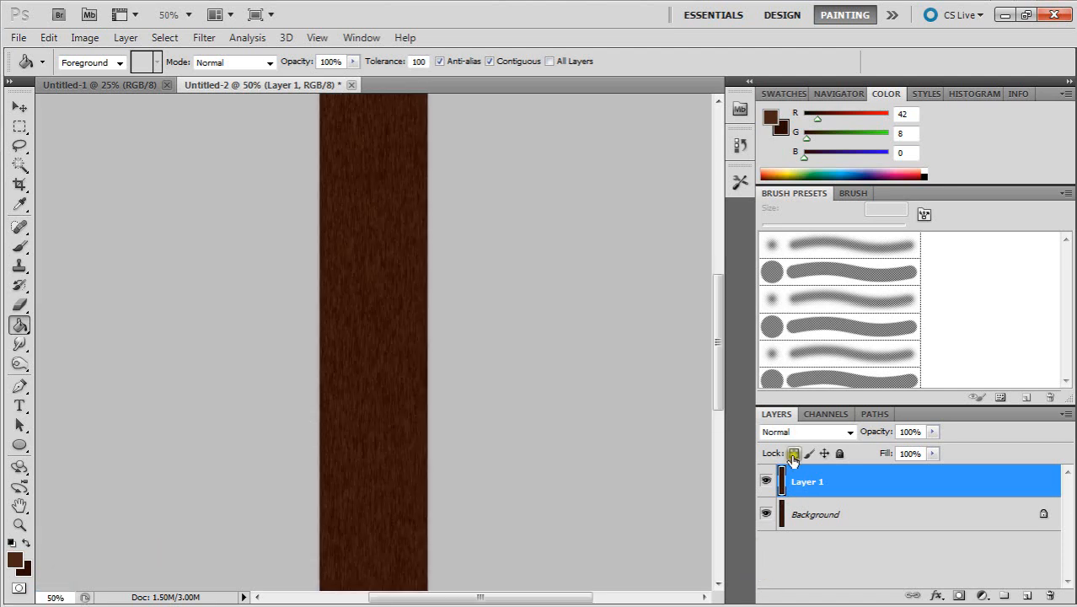
{"action": "key", "text": "ctrl+u"}
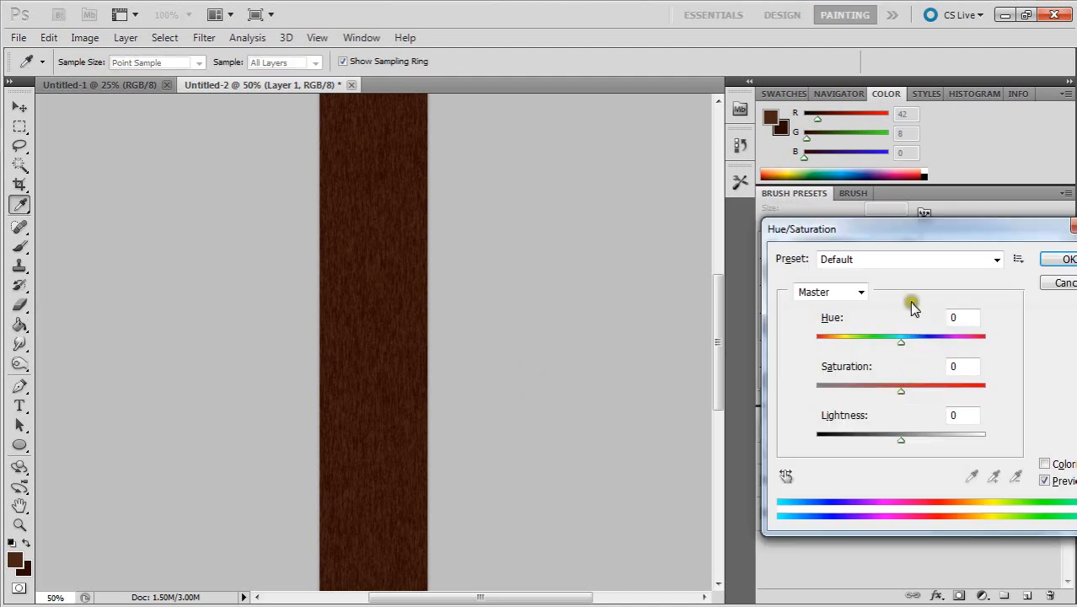
{"action": "left_click_drag", "start_coordinate": [919, 229], "coordinate": [657, 180]}
{"action": "left_click_drag", "start_coordinate": [642, 344], "coordinate": [259, 294]}
{"action": "left_click_drag", "start_coordinate": [637, 389], "coordinate": [644, 398]}
{"action": "left_click", "coordinate": [809, 212]}
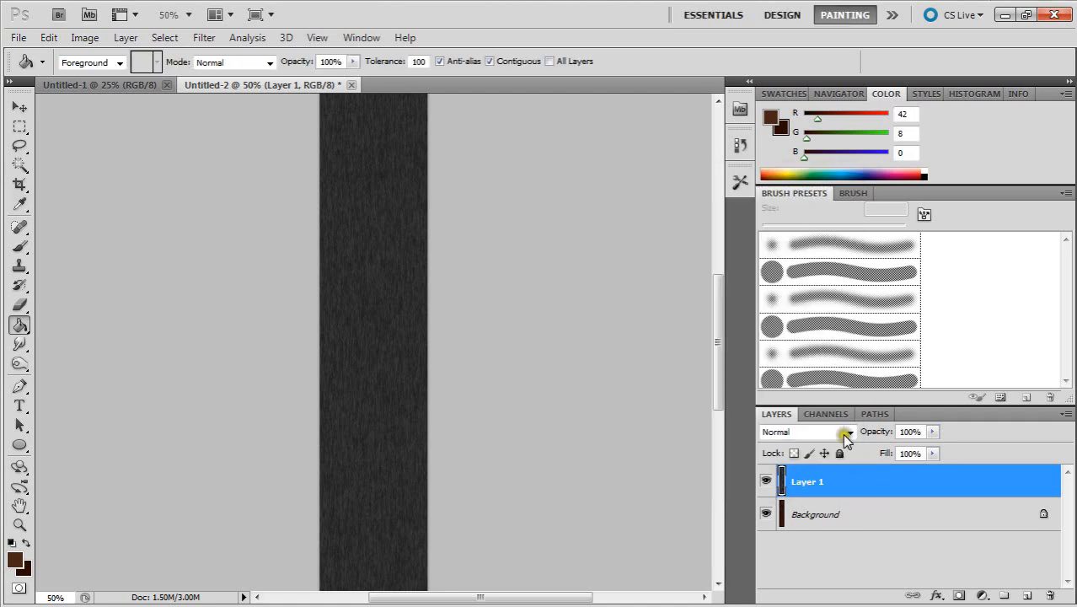
{"action": "left_click", "coordinate": [842, 433]}
{"action": "left_click", "coordinate": [817, 237]}
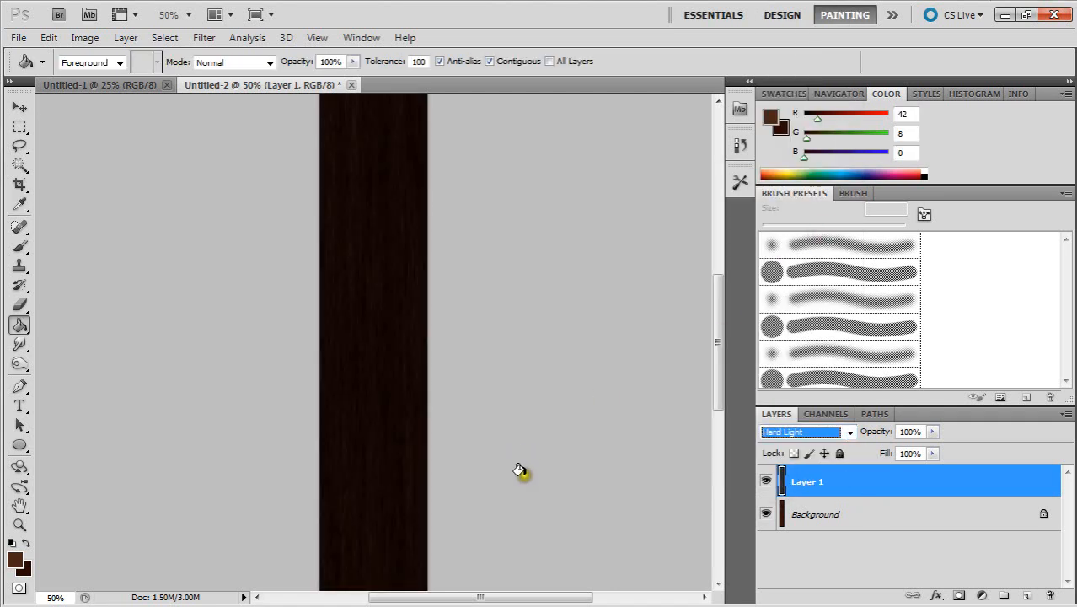
Step: Raise Layer 1's brightness and contrast with a legacy Brightness/Contrast adjustment to bring out the fine wood grain
{"action": "left_click", "coordinate": [78, 37]}
{"action": "mouse_move", "coordinate": [108, 78]}
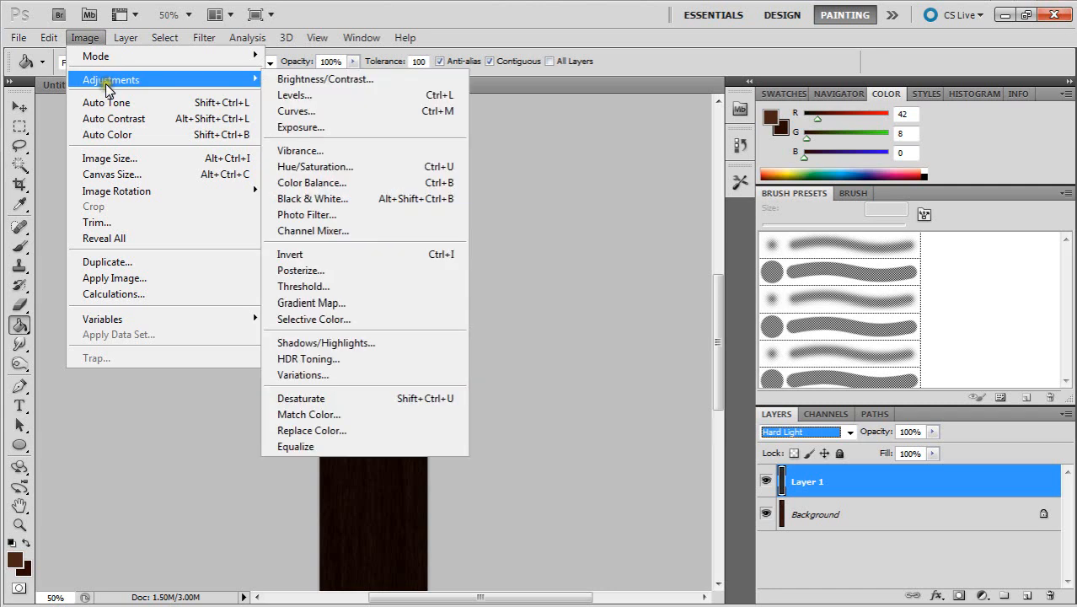
{"action": "left_click", "coordinate": [333, 80]}
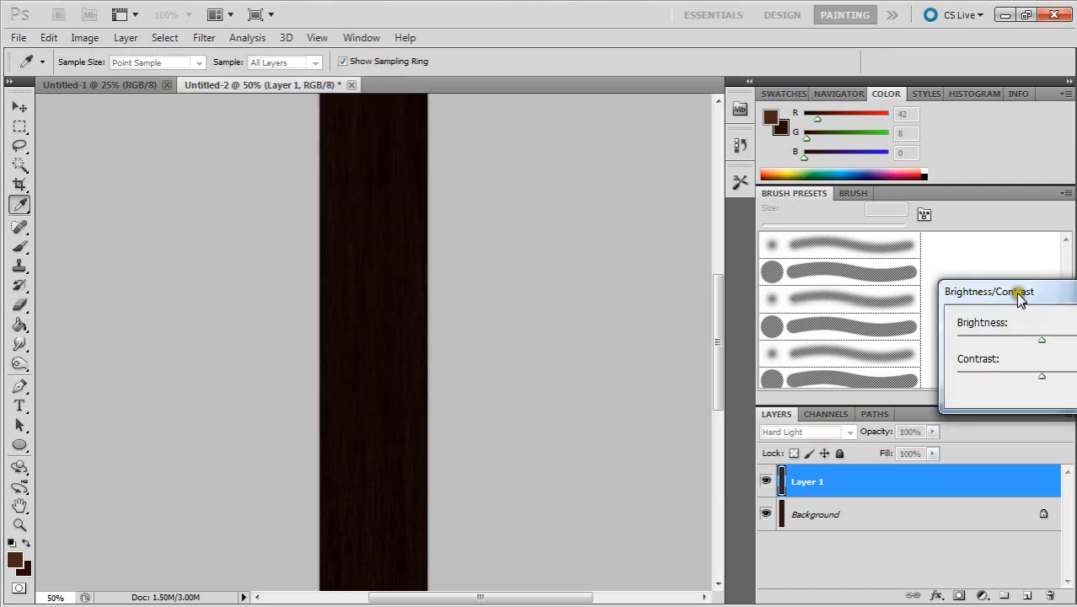
{"action": "left_click_drag", "start_coordinate": [1009, 287], "coordinate": [708, 254]}
{"action": "left_click_drag", "start_coordinate": [741, 339], "coordinate": [806, 340]}
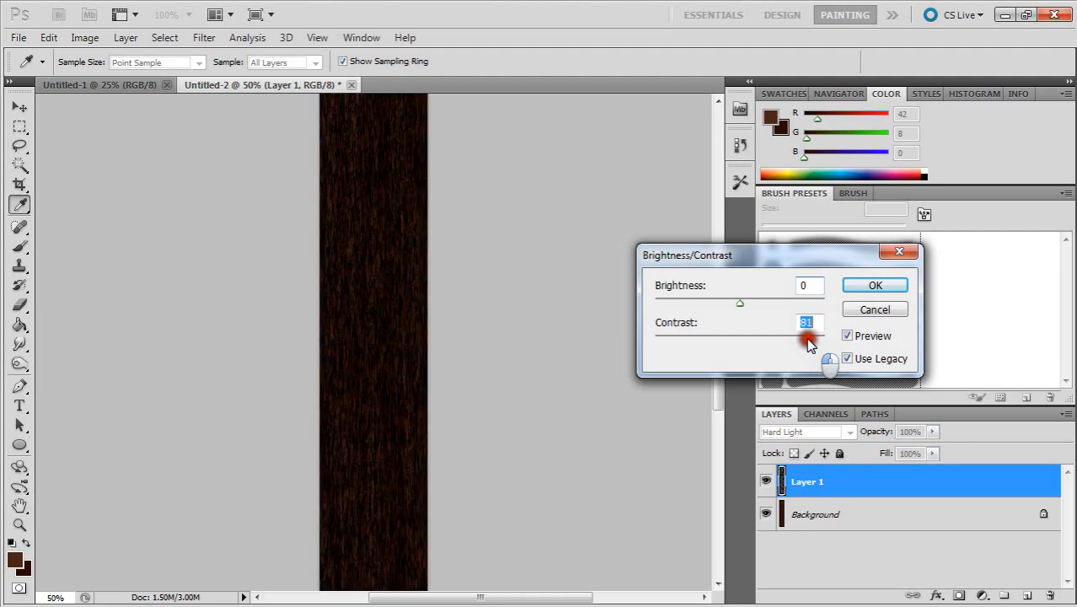
{"action": "mouse_move", "coordinate": [742, 307]}
{"action": "left_mouse_down"}
{"action": "mouse_move", "coordinate": [761, 305]}
{"action": "mouse_move", "coordinate": [747, 310]}
{"action": "left_mouse_up"}
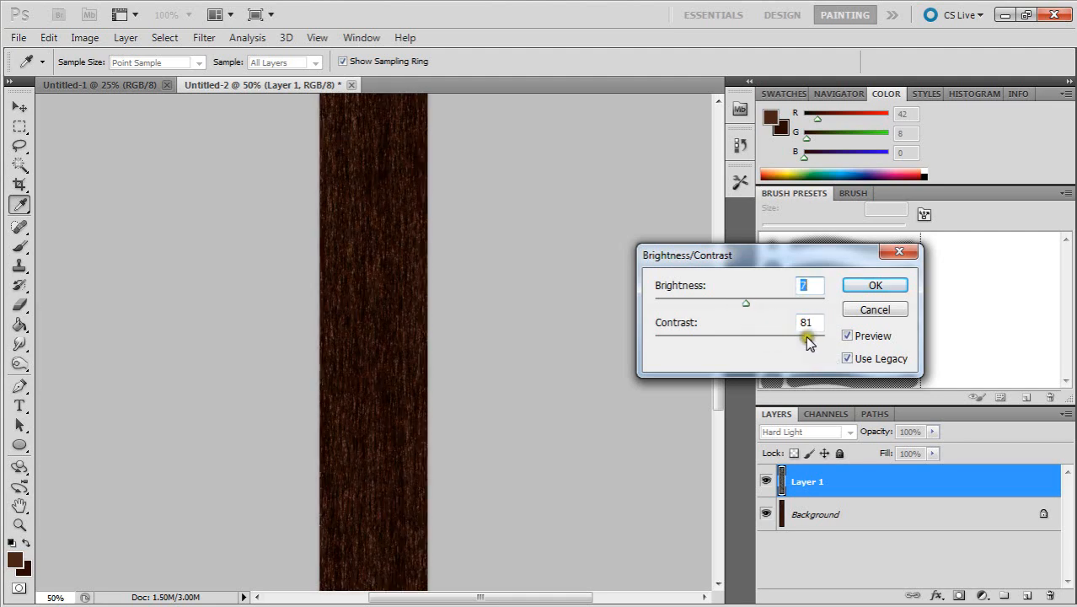
{"action": "left_click_drag", "start_coordinate": [806, 337], "coordinate": [796, 339]}
{"action": "left_click_drag", "start_coordinate": [745, 302], "coordinate": [759, 302]}
{"action": "left_click_drag", "start_coordinate": [796, 336], "coordinate": [788, 343]}
{"action": "left_click_drag", "start_coordinate": [760, 303], "coordinate": [770, 338]}
{"action": "left_click", "coordinate": [885, 289]}
Step: Merge Layer 1 with the Background, add a new empty layer above it, and make the Background active
{"action": "key", "text": "g"}
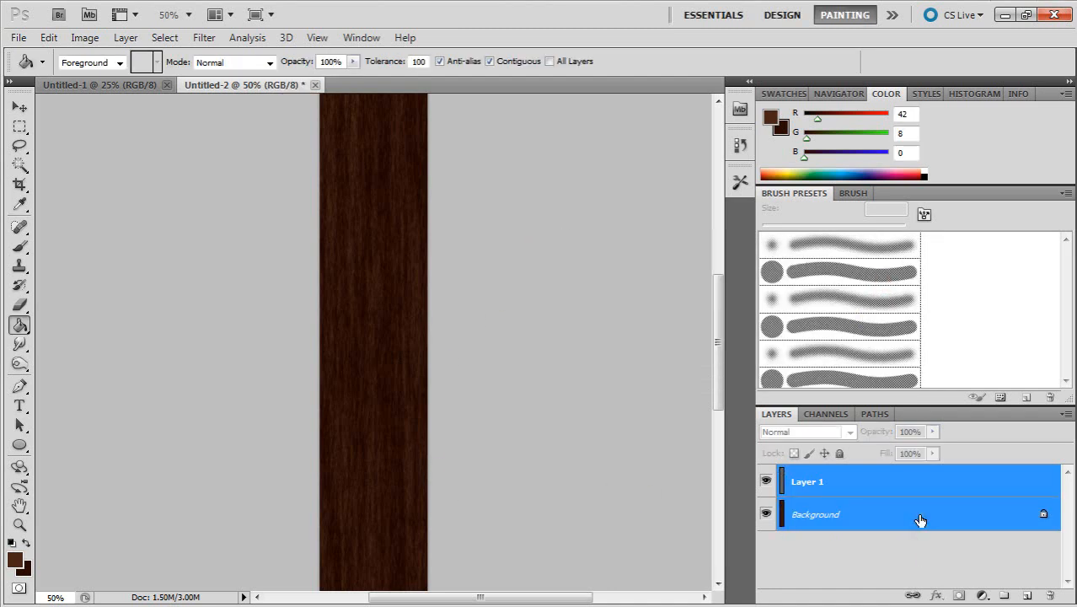
{"action": "key", "text": "ctrl+e"}
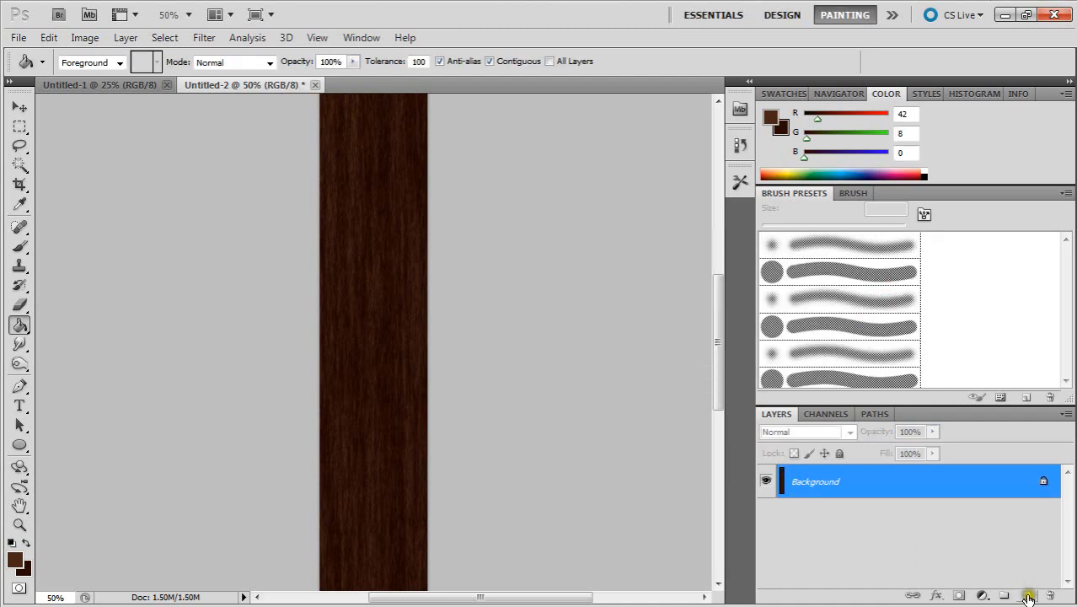
{"action": "left_click", "coordinate": [1028, 596]}
{"action": "left_click", "coordinate": [968, 519]}
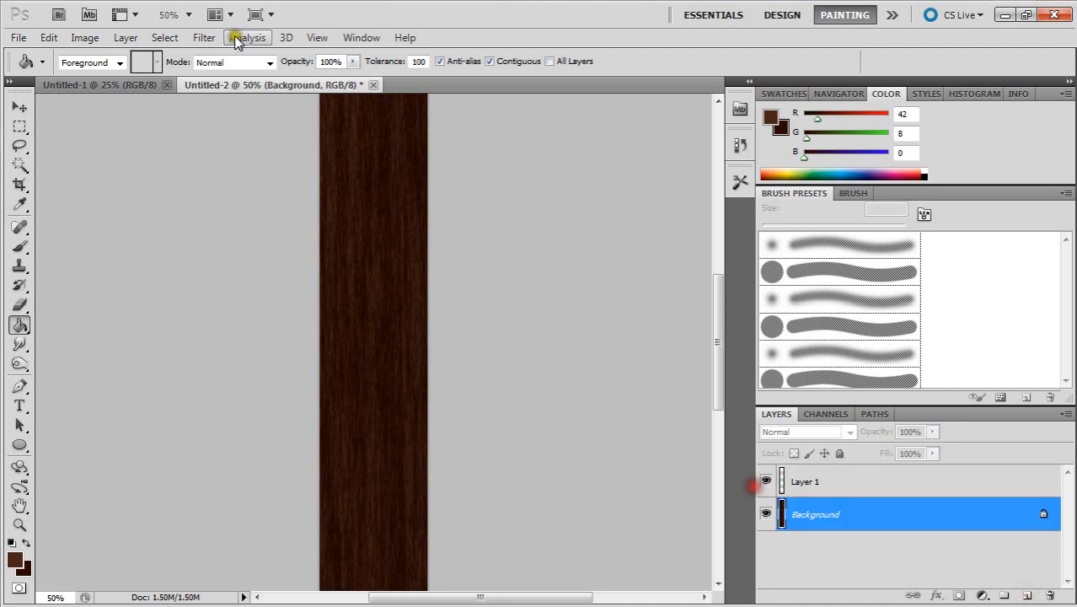
Step: Rotate the whole image by 90 degrees so the wood strip lies horizontally
{"action": "left_click", "coordinate": [85, 39]}
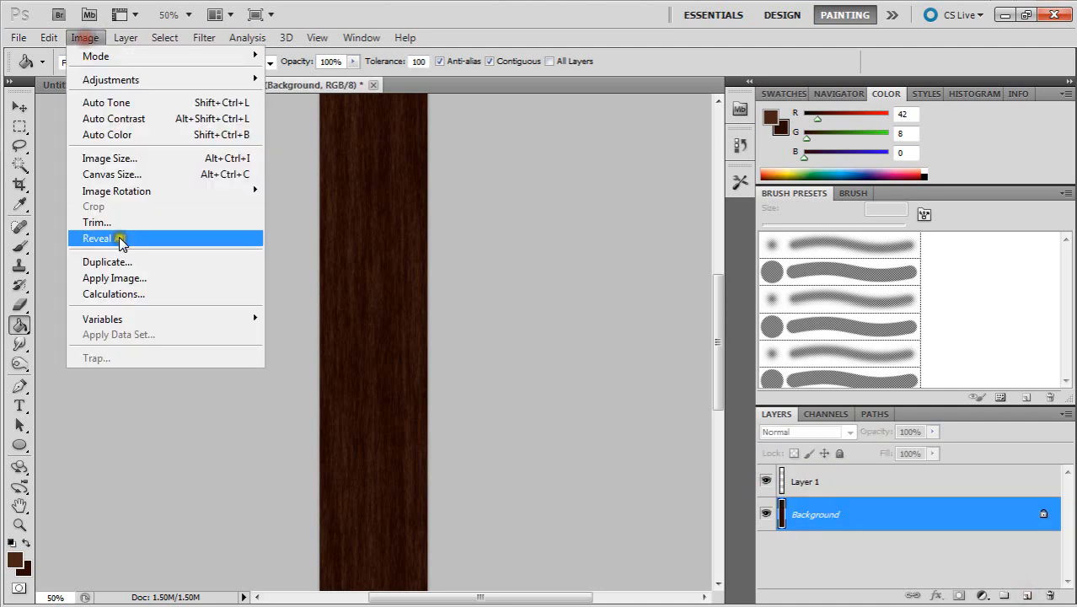
{"action": "mouse_move", "coordinate": [149, 190]}
{"action": "left_click", "coordinate": [363, 206]}
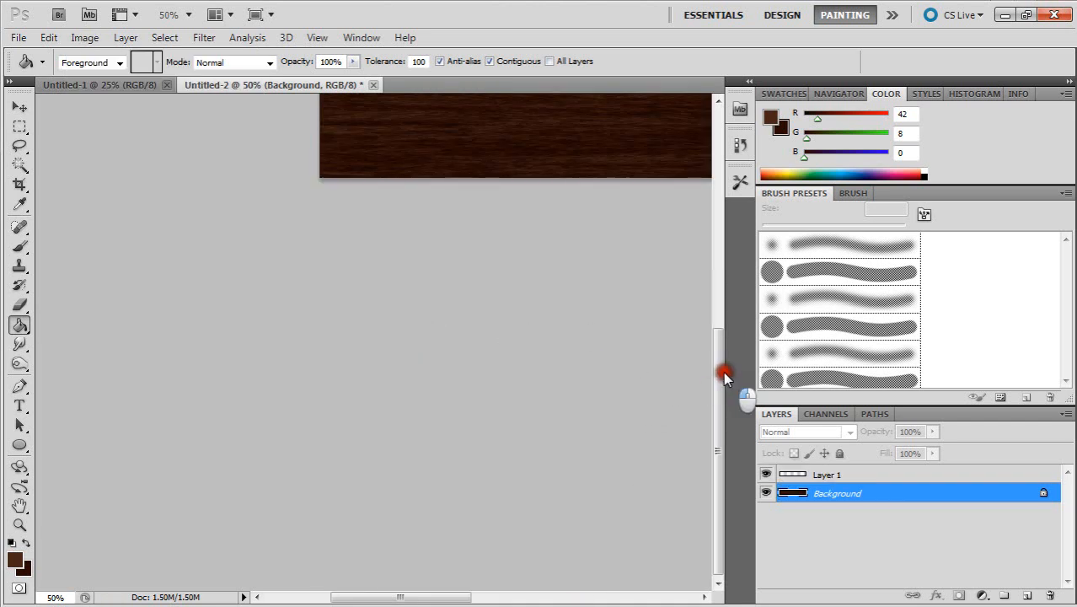
Step: Convert the locked Background into a regular editable layer with the default settings
{"action": "left_click_drag", "start_coordinate": [723, 371], "coordinate": [728, 249]}
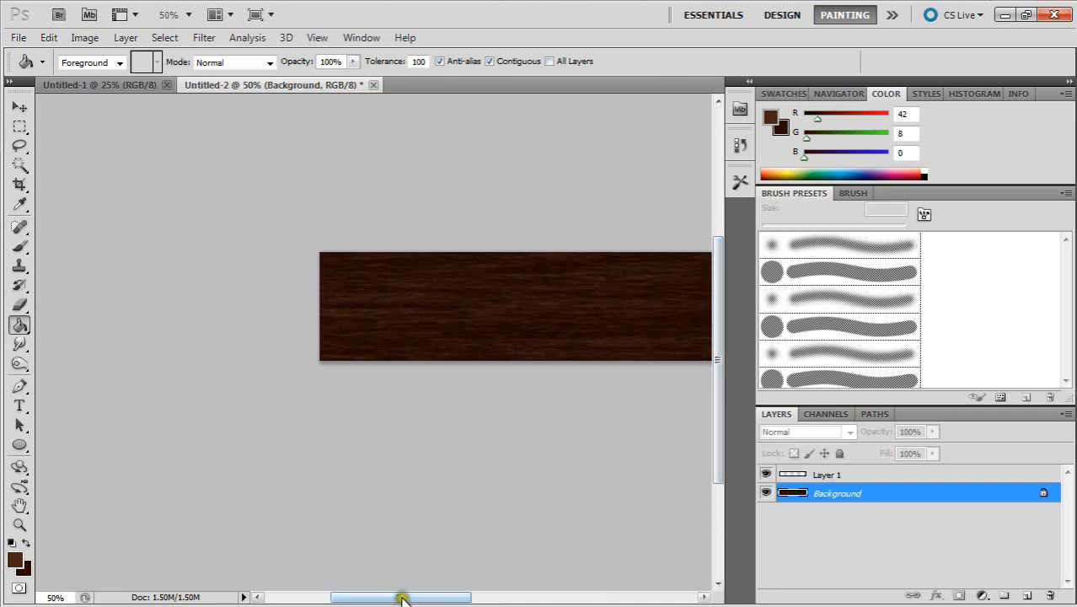
{"action": "left_click_drag", "start_coordinate": [402, 599], "coordinate": [488, 588]}
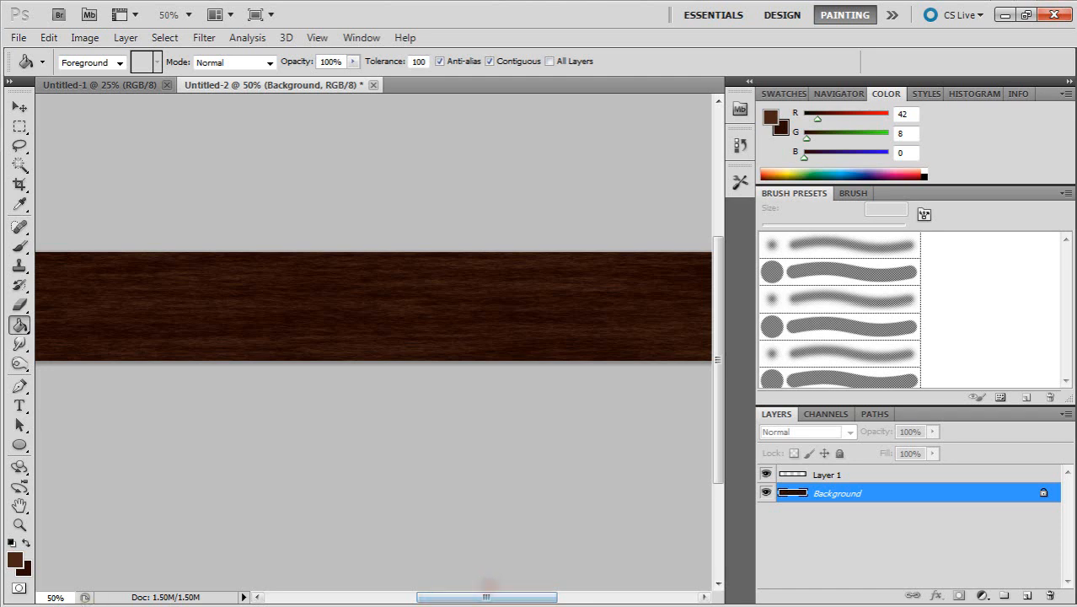
{"action": "left_click", "coordinate": [59, 597]}
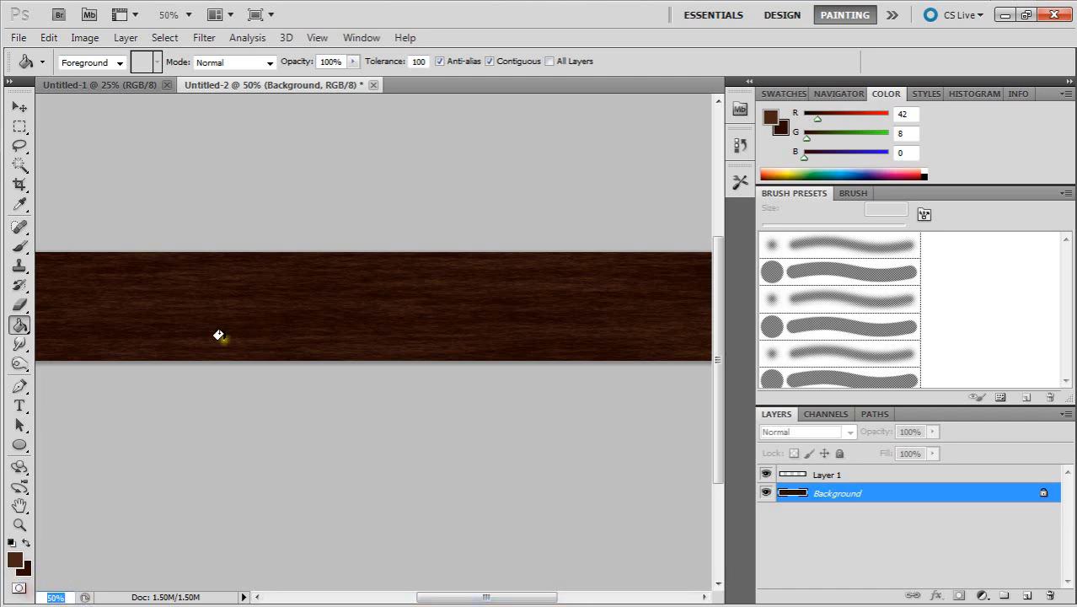
{"action": "type", "text": "30"}
{"action": "key", "text": "Return"}
{"action": "left_click", "coordinate": [124, 37]}
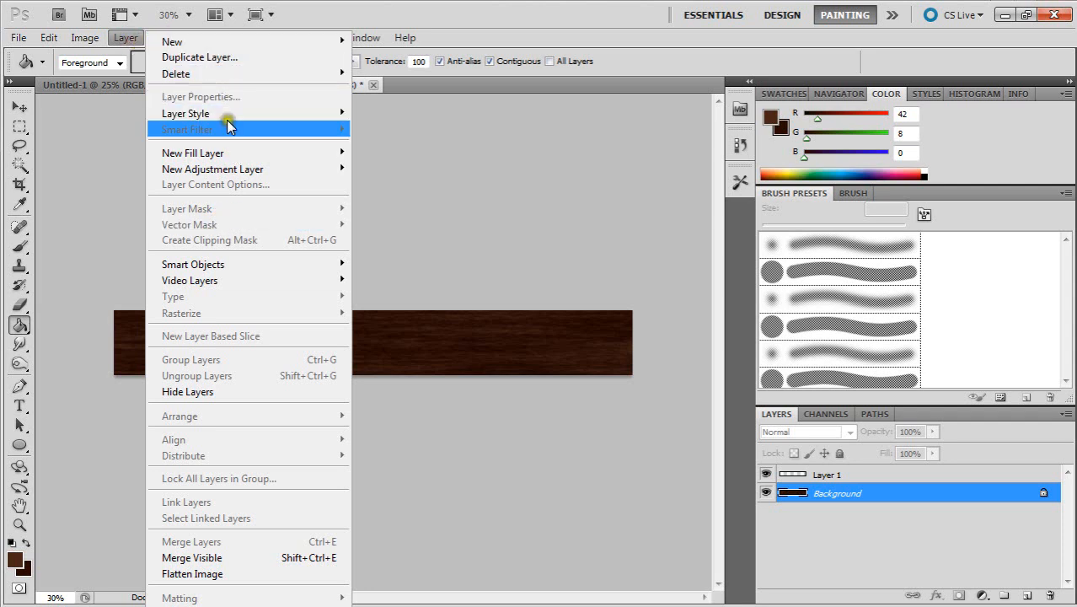
{"action": "mouse_move", "coordinate": [240, 112]}
{"action": "left_click", "coordinate": [582, 553]}
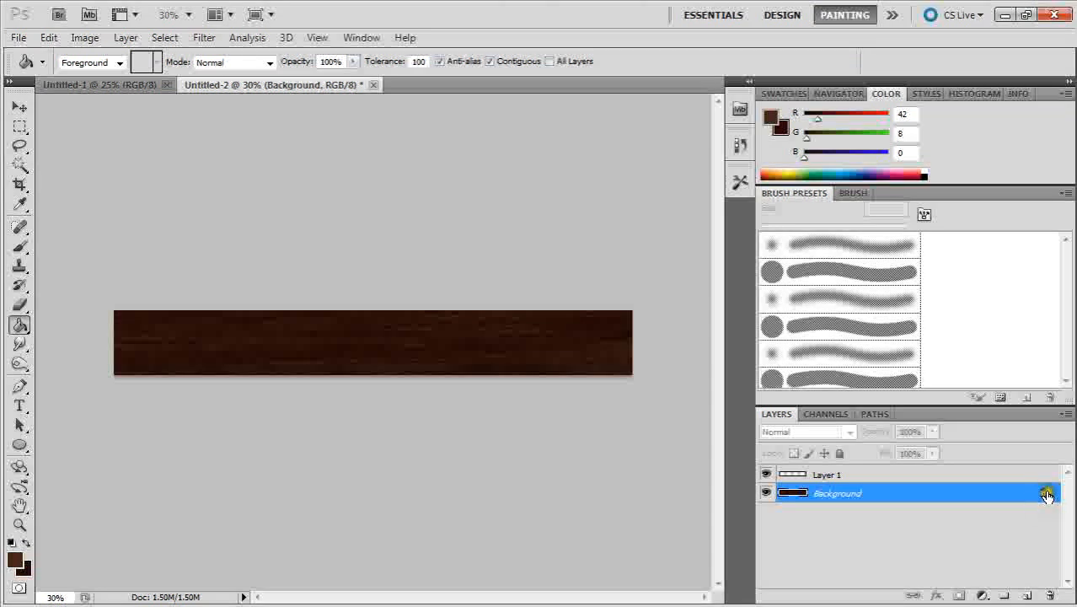
{"action": "double_click", "coordinate": [1044, 495]}
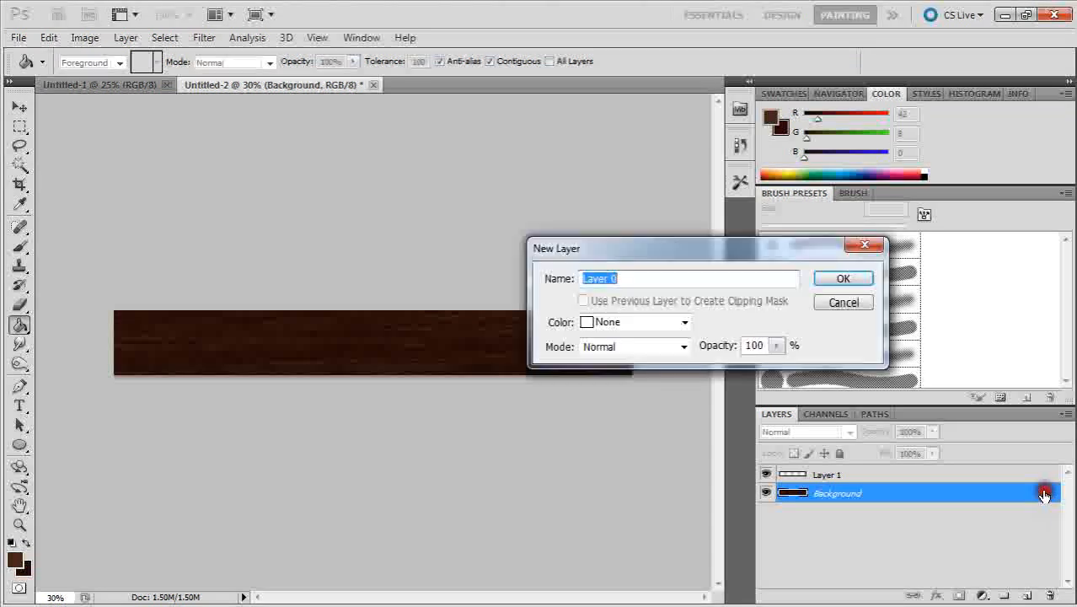
{"action": "left_click", "coordinate": [844, 280]}
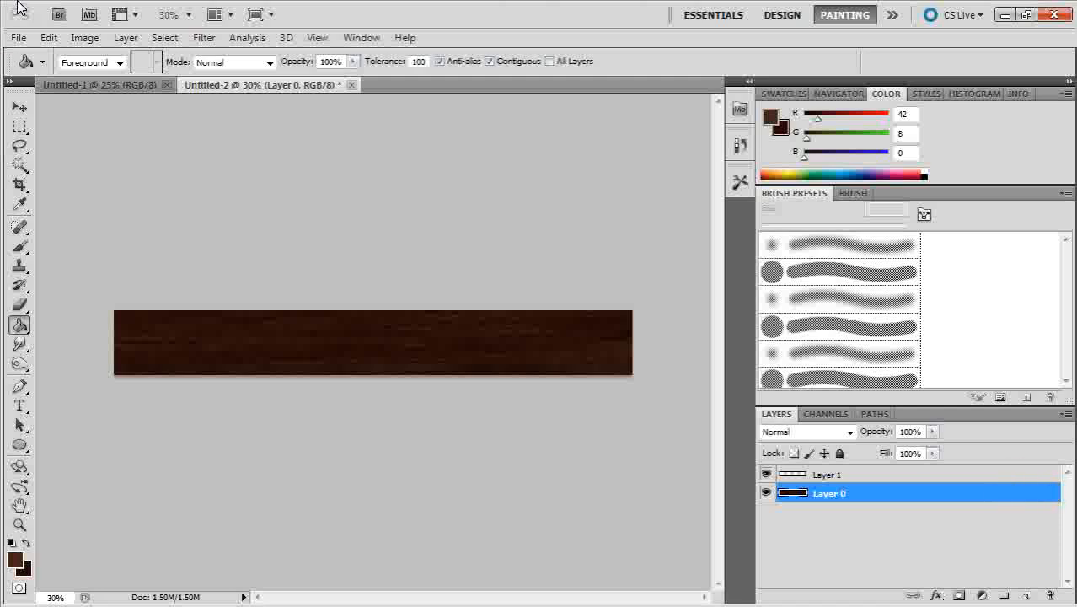
Step: Open the wood layer's layer styles, leave Satin off, and enable Bevel and Emboss
{"action": "left_click", "coordinate": [124, 37]}
{"action": "mouse_move", "coordinate": [276, 123]}
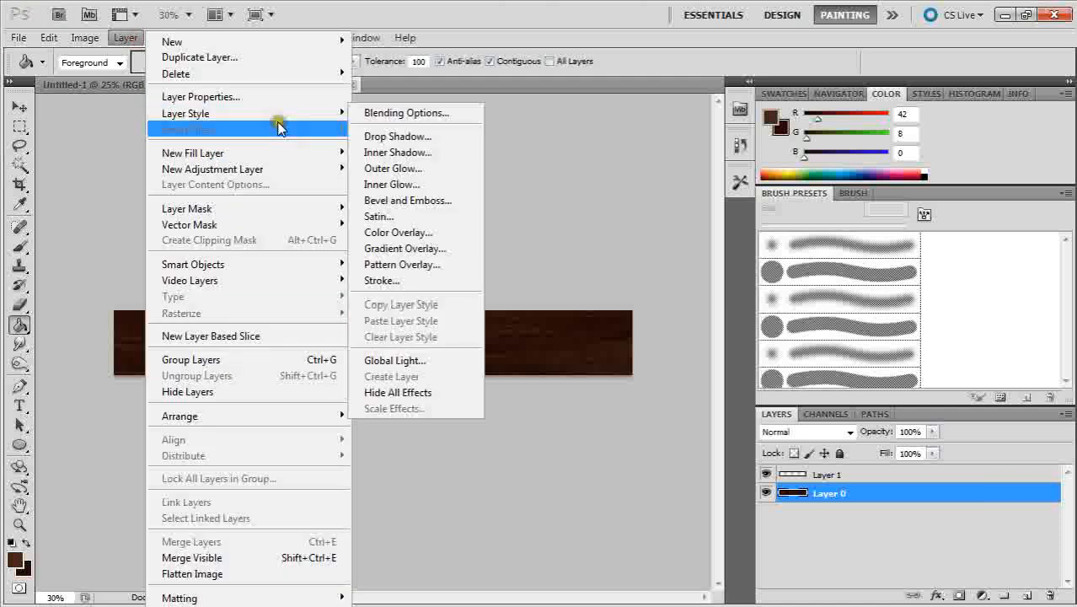
{"action": "left_click", "coordinate": [442, 213]}
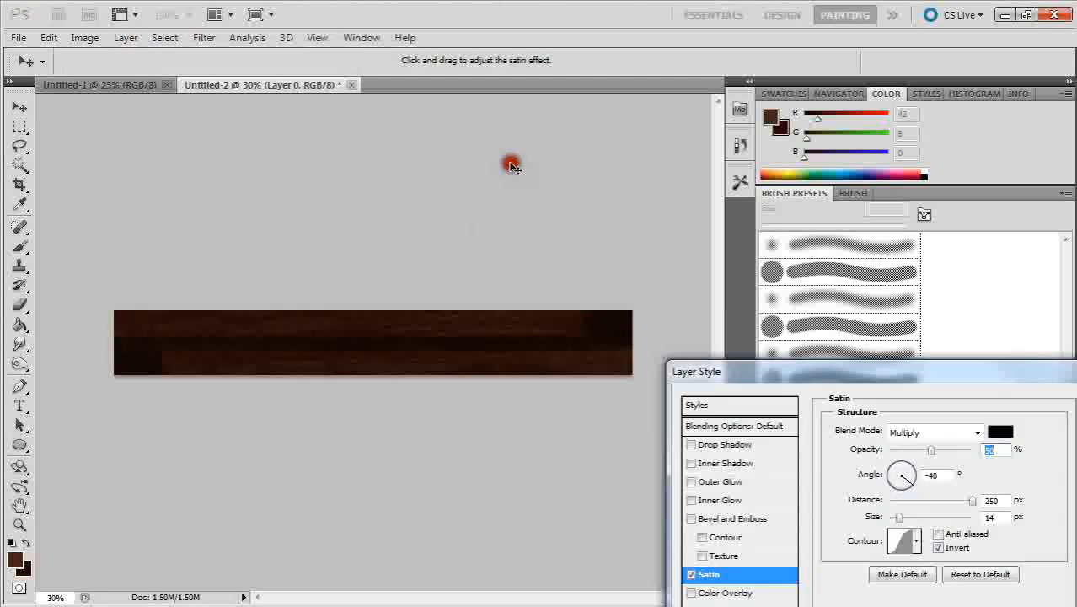
{"action": "left_click_drag", "start_coordinate": [749, 383], "coordinate": [622, 193]}
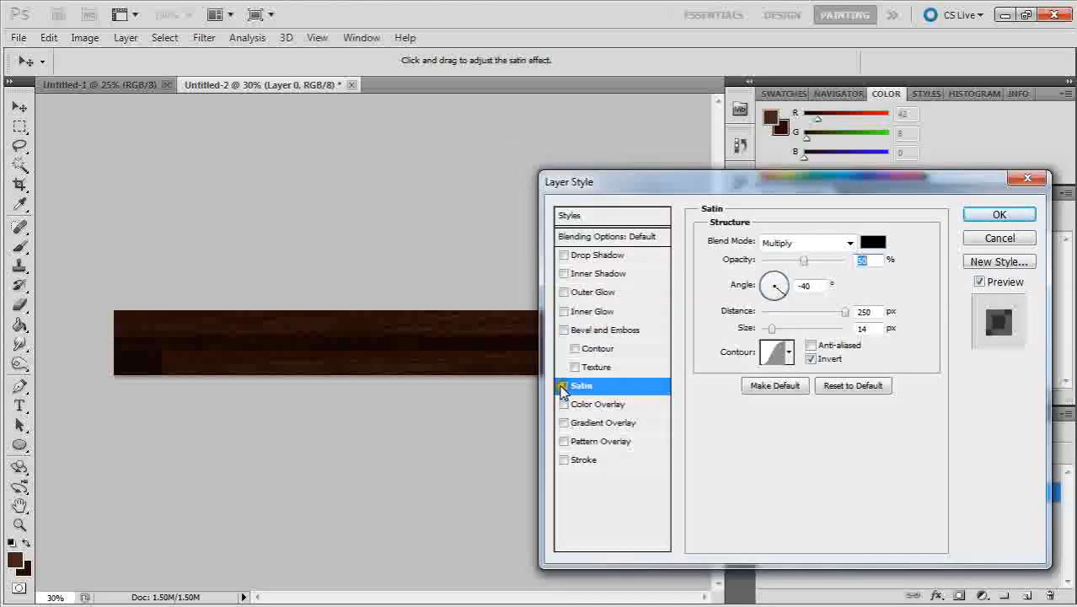
{"action": "left_click", "coordinate": [563, 385]}
{"action": "left_click", "coordinate": [564, 330]}
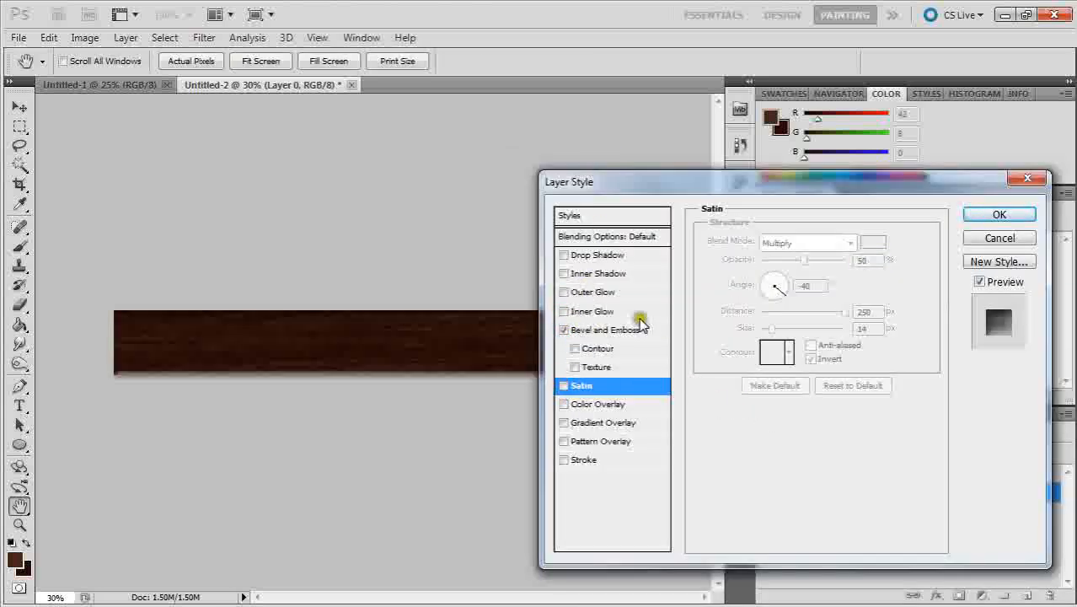
{"action": "left_click_drag", "start_coordinate": [721, 187], "coordinate": [795, 201]}
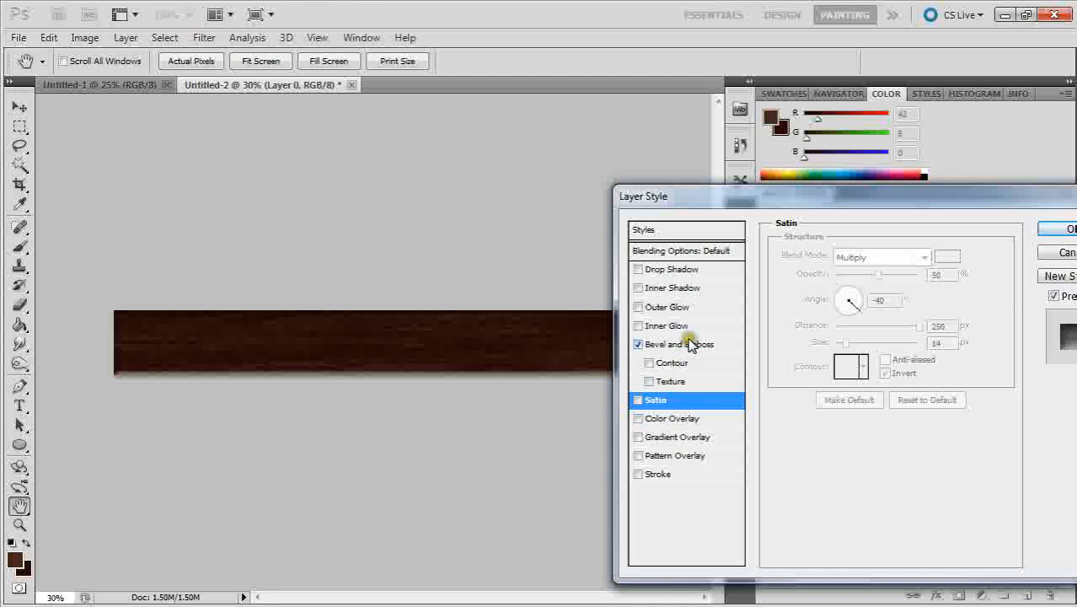
{"action": "left_click", "coordinate": [689, 345]}
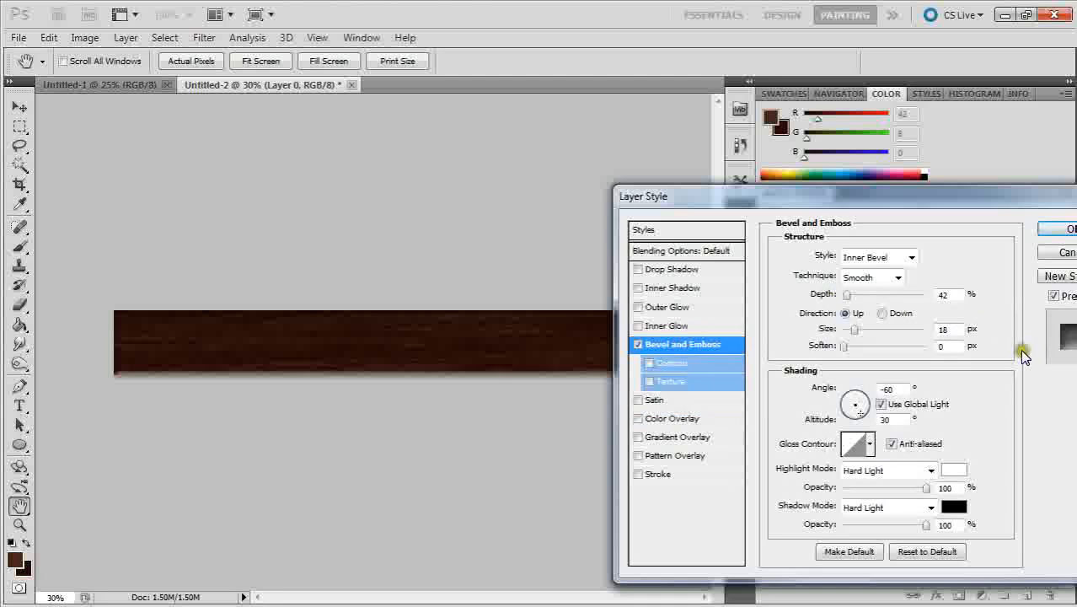
Step: Set the bevel's light angle to 126° and altitude to 16°, keeping its direction Up
{"action": "left_click_drag", "start_coordinate": [924, 188], "coordinate": [898, 192]}
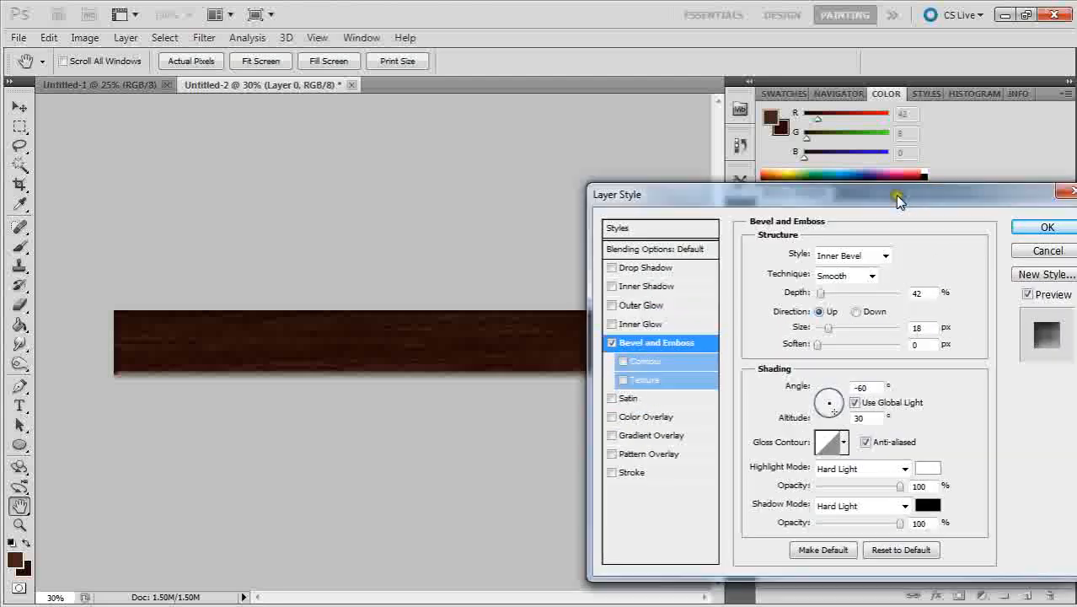
{"action": "left_click", "coordinate": [856, 311]}
{"action": "mouse_move", "coordinate": [834, 404]}
{"action": "left_mouse_down"}
{"action": "mouse_move", "coordinate": [852, 433]}
{"action": "mouse_move", "coordinate": [817, 390]}
{"action": "mouse_move", "coordinate": [826, 397]}
{"action": "left_mouse_up"}
{"action": "left_click", "coordinate": [822, 313]}
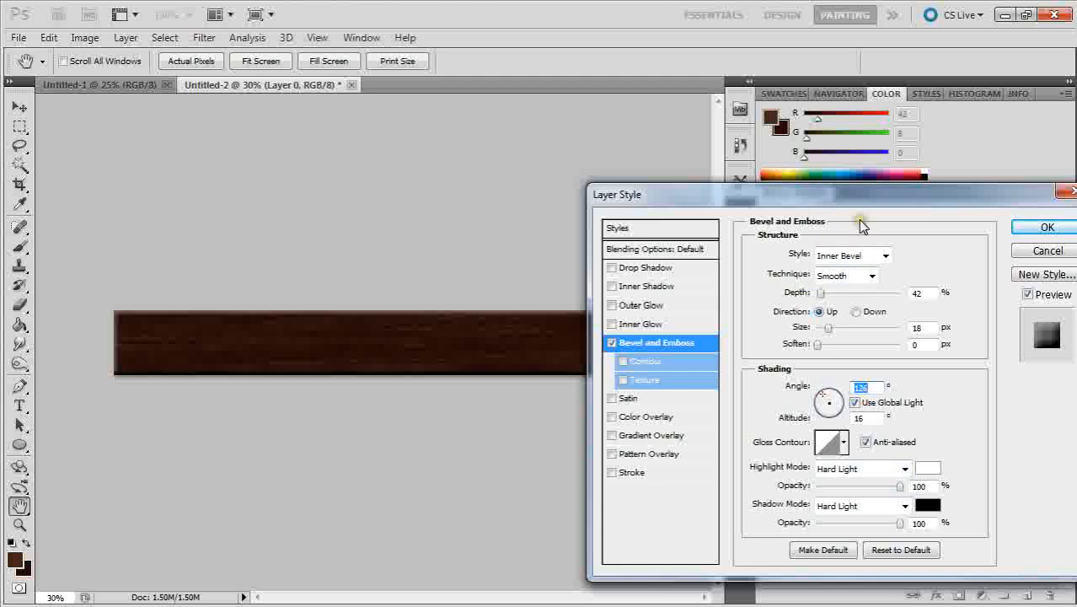
Step: Try the Chisel Hard technique for the plank's inner bevel
{"action": "mouse_move", "coordinate": [834, 195]}
{"action": "left_mouse_down"}
{"action": "mouse_move", "coordinate": [802, 188]}
{"action": "mouse_move", "coordinate": [814, 189]}
{"action": "left_mouse_up"}
{"action": "left_click", "coordinate": [851, 269]}
{"action": "left_click", "coordinate": [857, 270]}
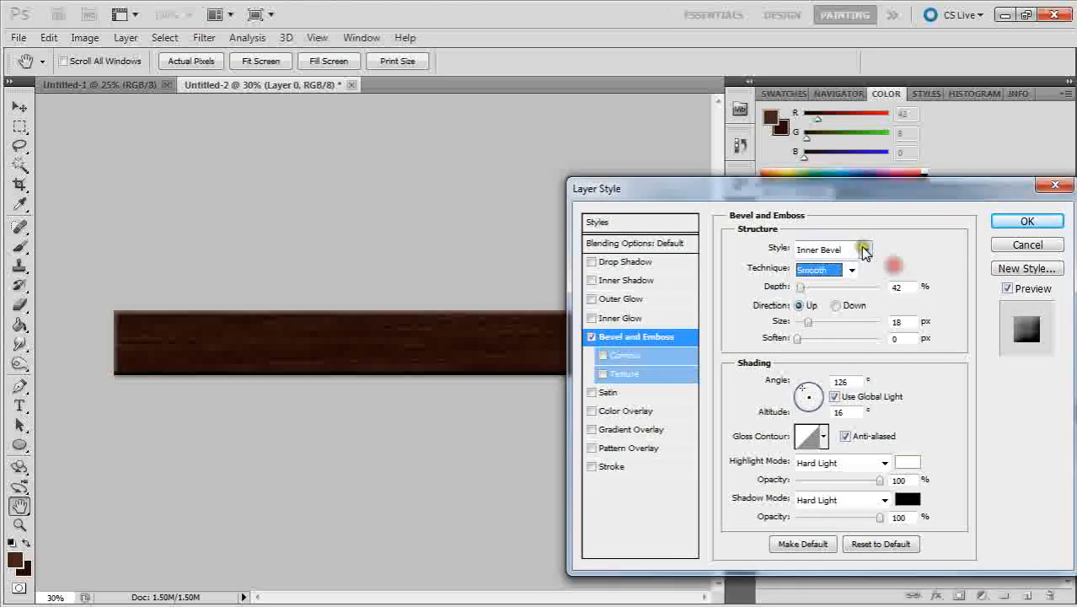
{"action": "left_click", "coordinate": [864, 249]}
{"action": "left_click", "coordinate": [866, 249]}
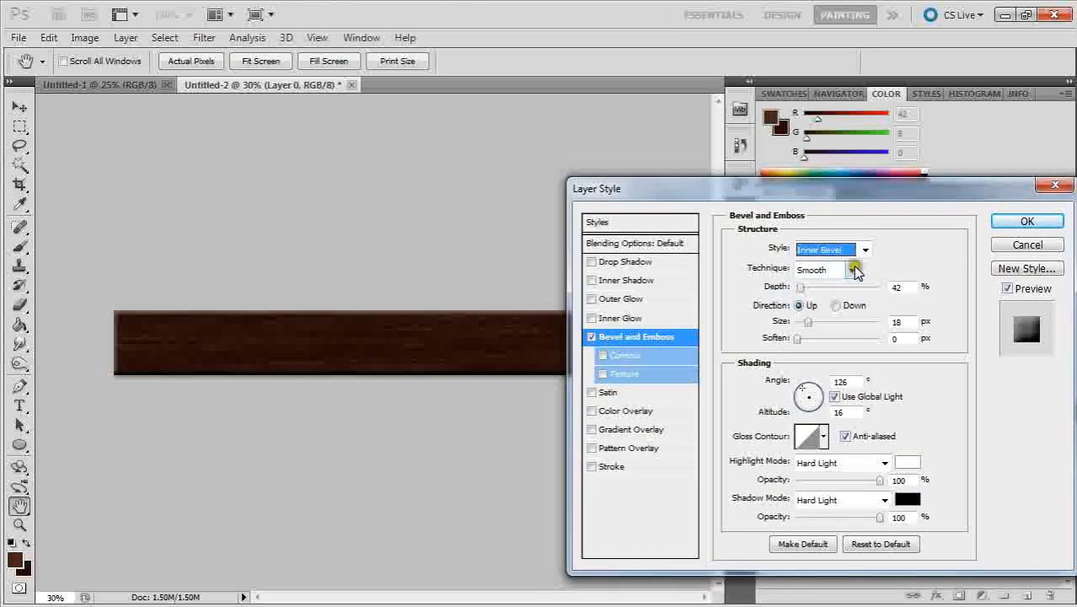
{"action": "left_click", "coordinate": [850, 269]}
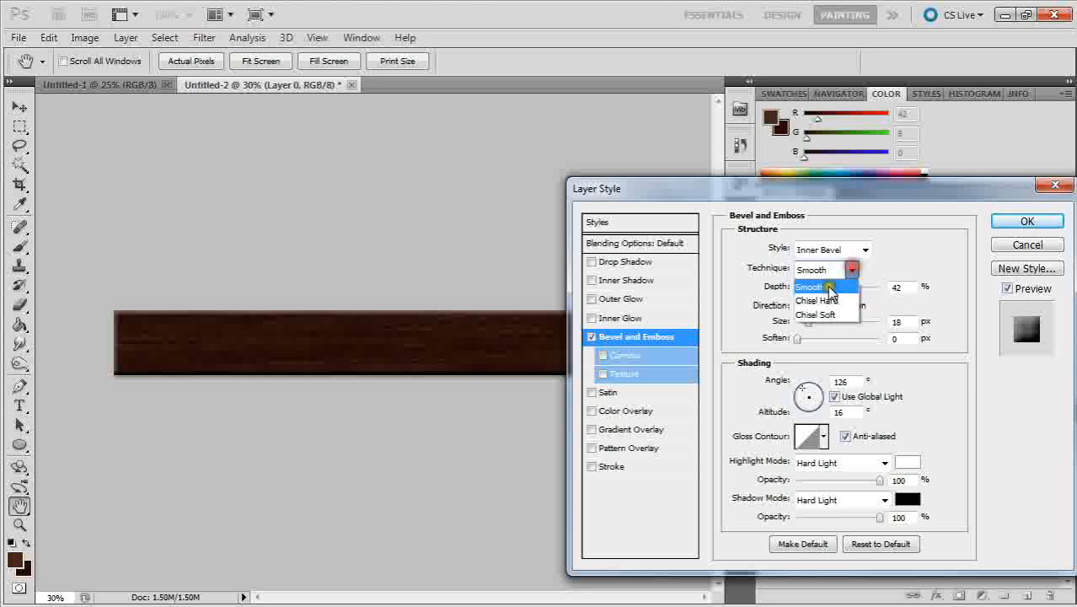
{"action": "left_click", "coordinate": [827, 300]}
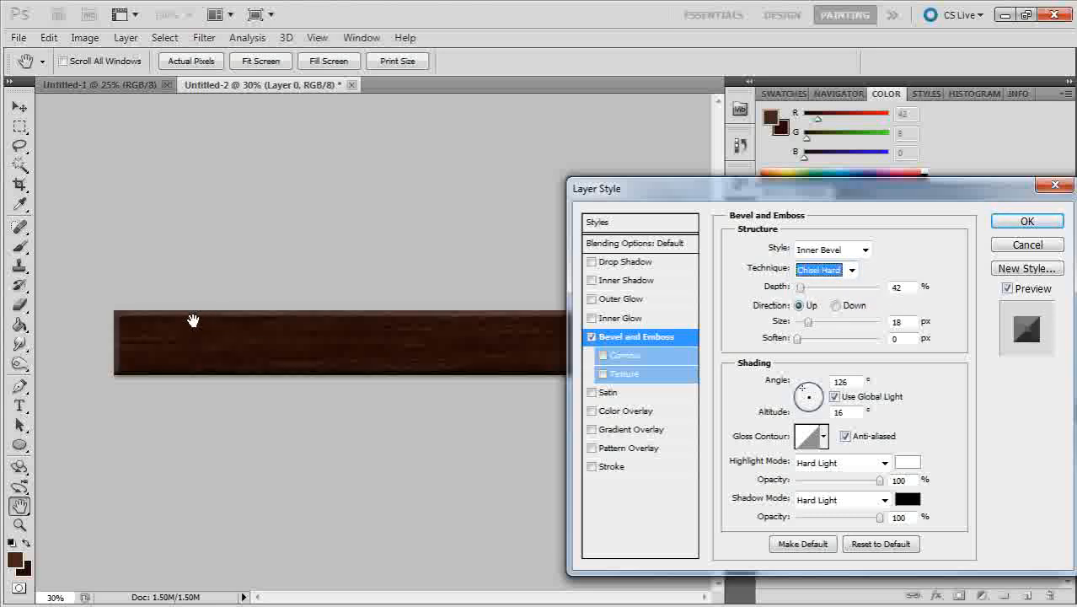
Step: Set the bevel technique to Smooth, with a depth of 62% and a size of 13 px
{"action": "left_click", "coordinate": [847, 269]}
{"action": "left_click", "coordinate": [811, 288]}
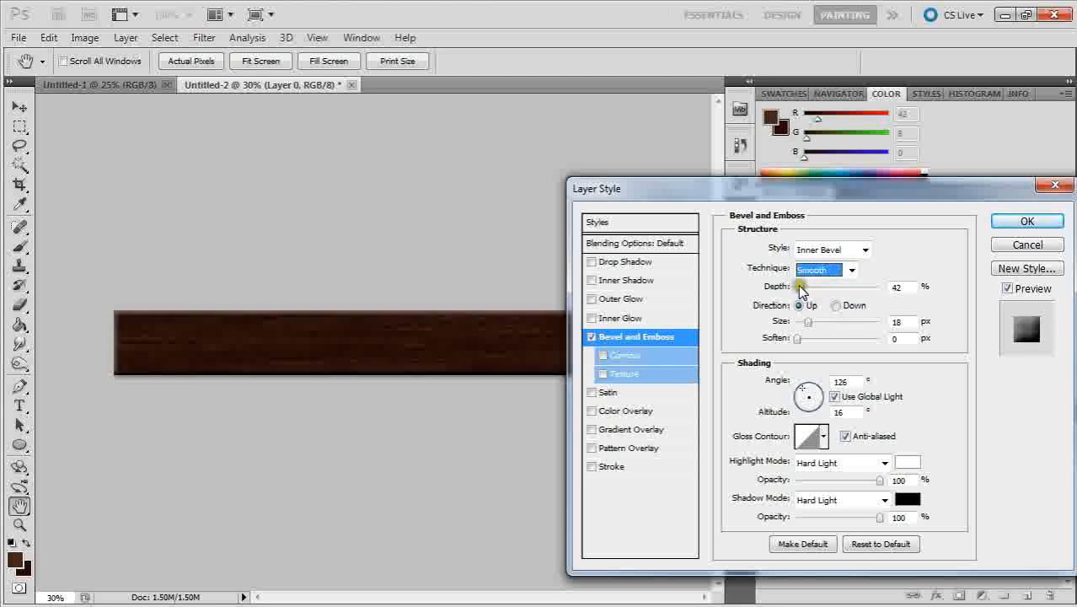
{"action": "left_click_drag", "start_coordinate": [807, 289], "coordinate": [805, 324]}
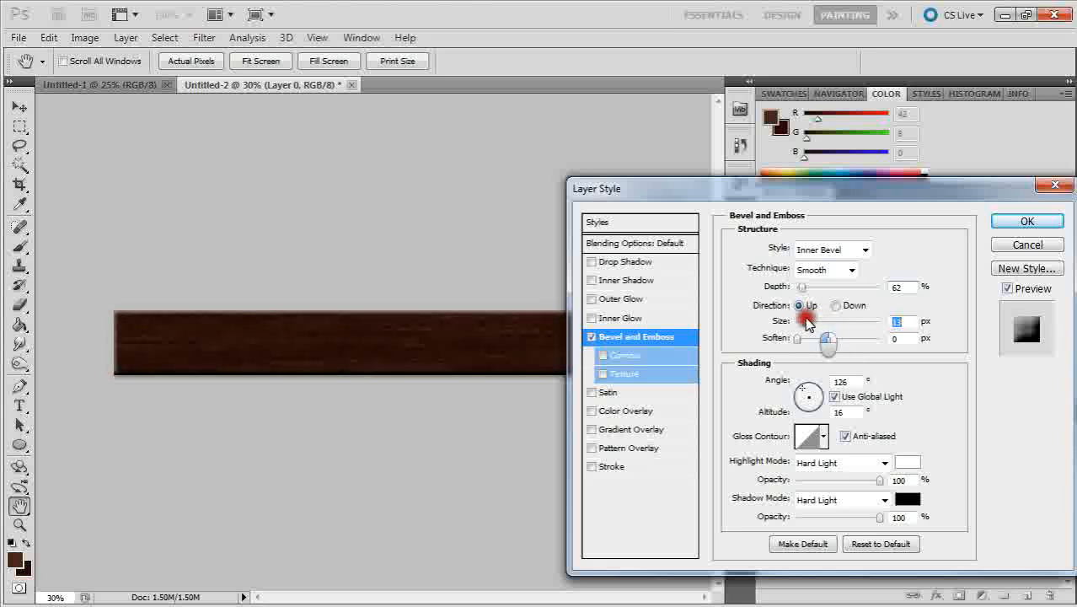
Step: Try several ring-shaped gloss contours on the bevel and restore the linear contour
{"action": "left_click", "coordinate": [823, 436]}
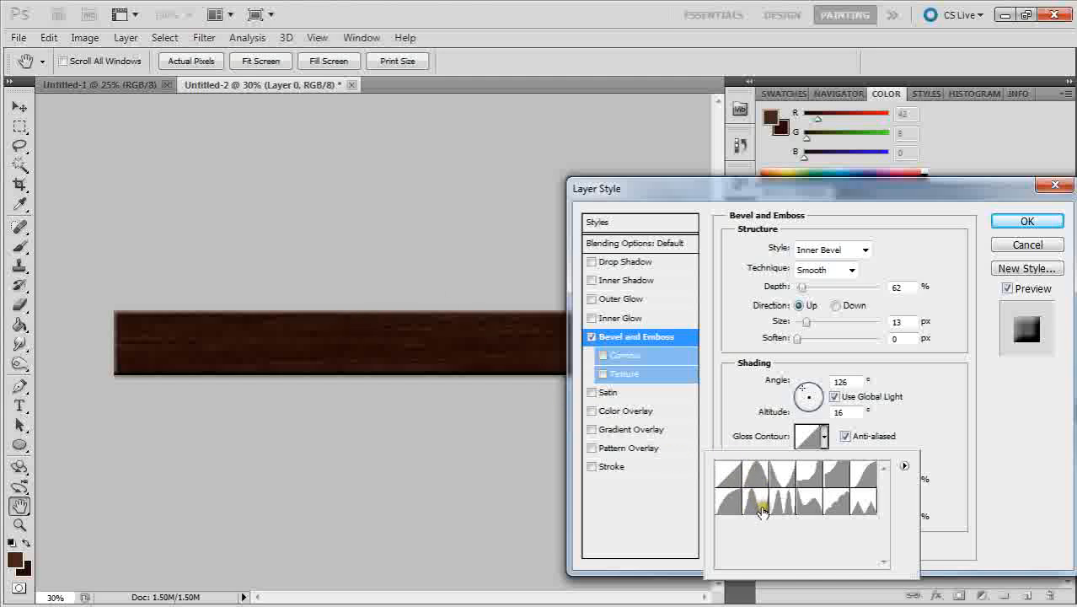
{"action": "left_click", "coordinate": [758, 500]}
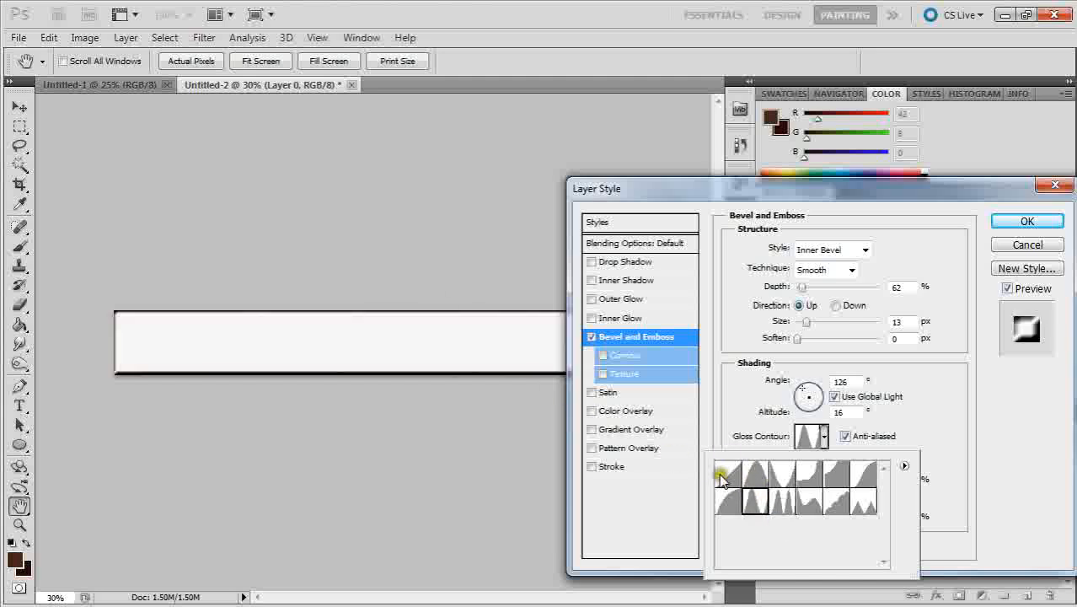
{"action": "left_click", "coordinate": [779, 502]}
{"action": "left_click", "coordinate": [760, 502]}
{"action": "left_click", "coordinate": [780, 502]}
{"action": "left_click", "coordinate": [758, 502]}
{"action": "left_click", "coordinate": [780, 502]}
{"action": "left_click", "coordinate": [758, 501]}
{"action": "left_click", "coordinate": [780, 502]}
{"action": "left_click", "coordinate": [758, 501]}
{"action": "left_click", "coordinate": [733, 469]}
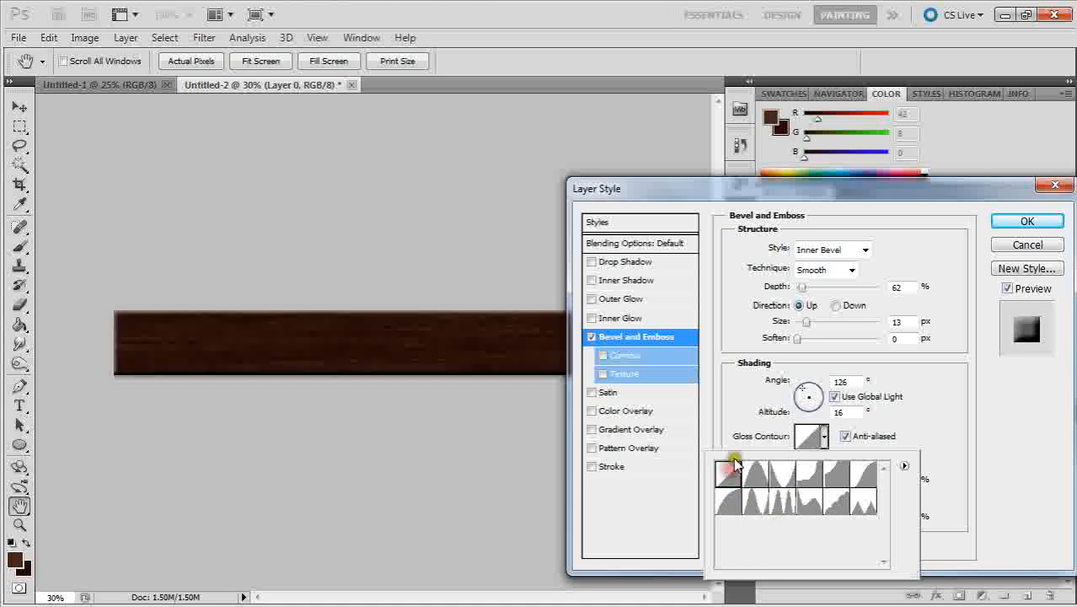
{"action": "left_click", "coordinate": [956, 421]}
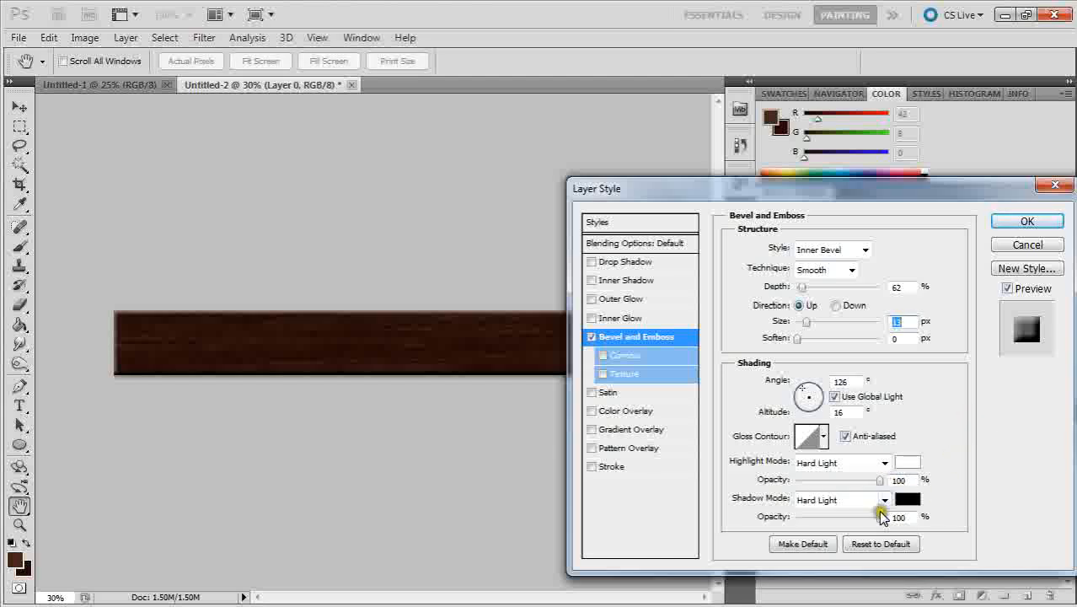
Step: Keep the bevel's highlight mode at Hard Light and apply the layer style
{"action": "left_click", "coordinate": [884, 463]}
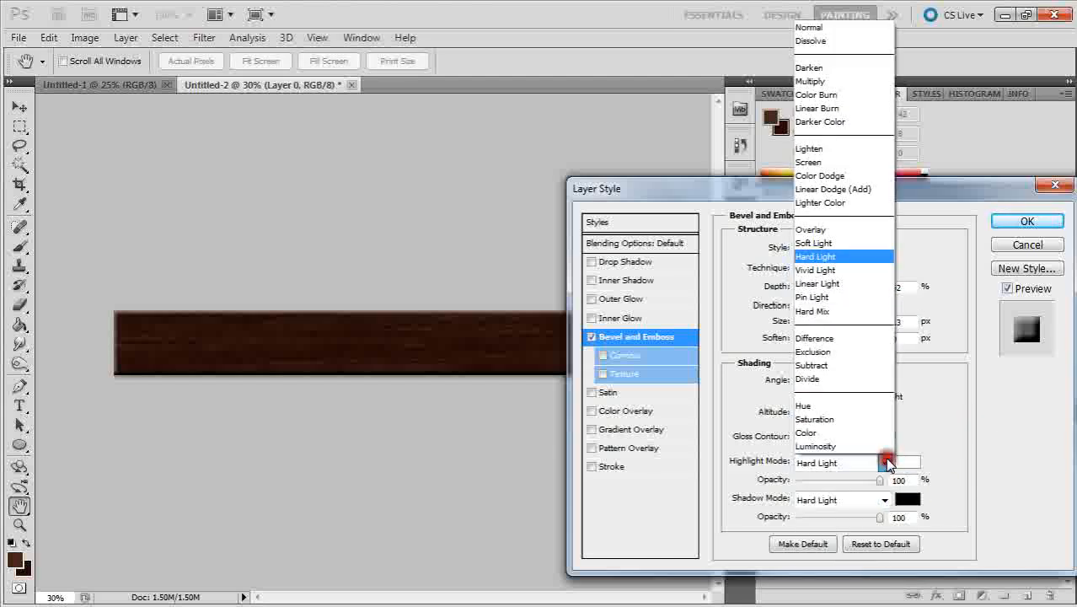
{"action": "left_click", "coordinate": [957, 434]}
{"action": "left_click", "coordinate": [1011, 224]}
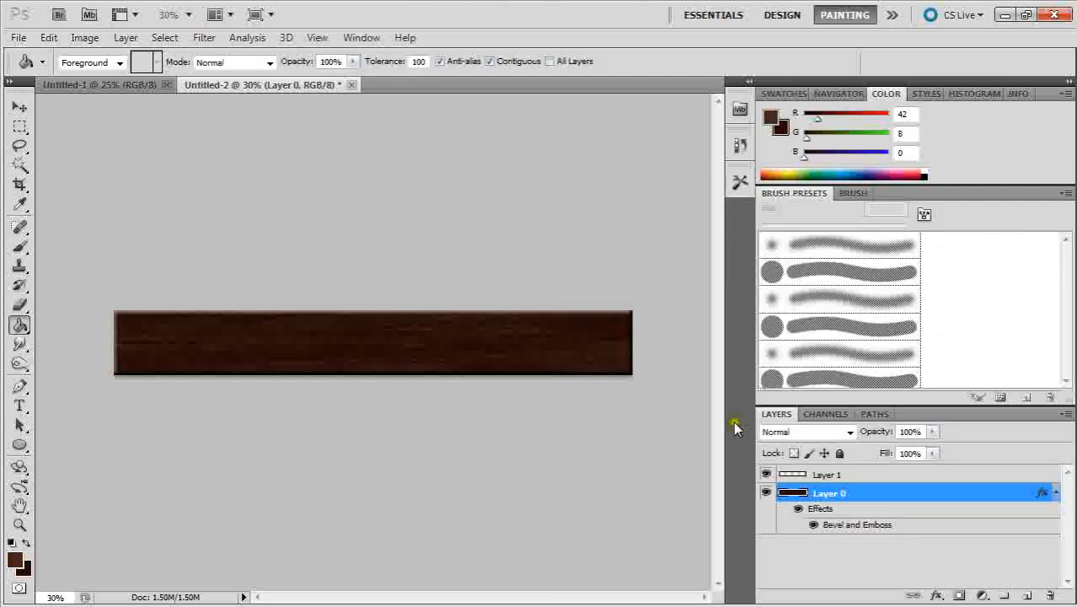
Step: Merge Layer 1 and Layer 0 into a single plank layer
{"action": "left_click", "coordinate": [906, 476]}
{"action": "left_click", "coordinate": [901, 497], "text": "shift"}
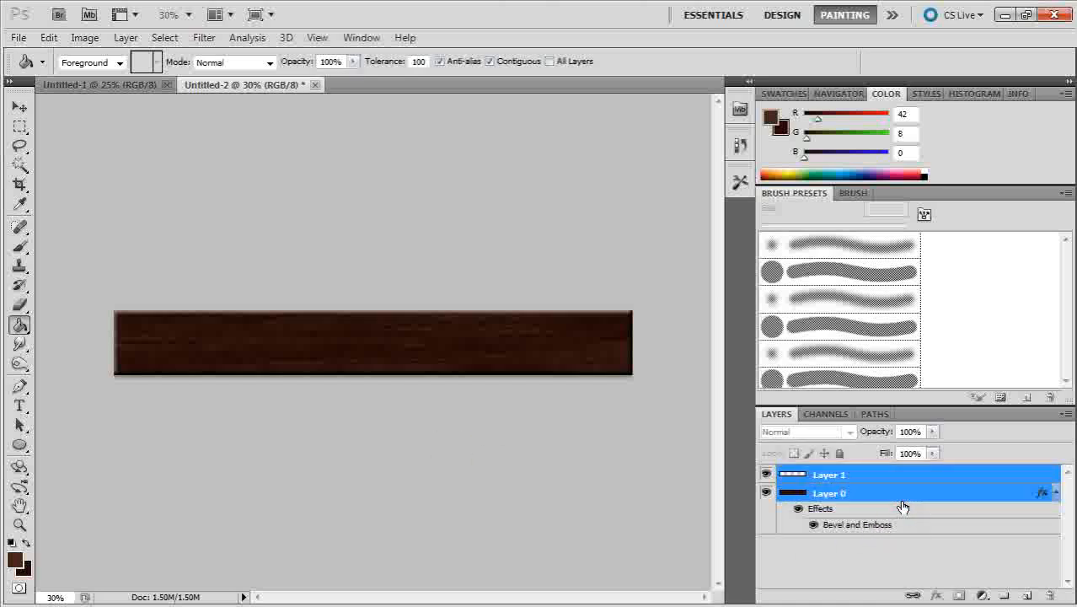
{"action": "key", "text": "ctrl+e"}
Step: Paste a copy of the whole plank into its own document and merge it back into Layer 1
{"action": "key", "text": "ctrl+a"}
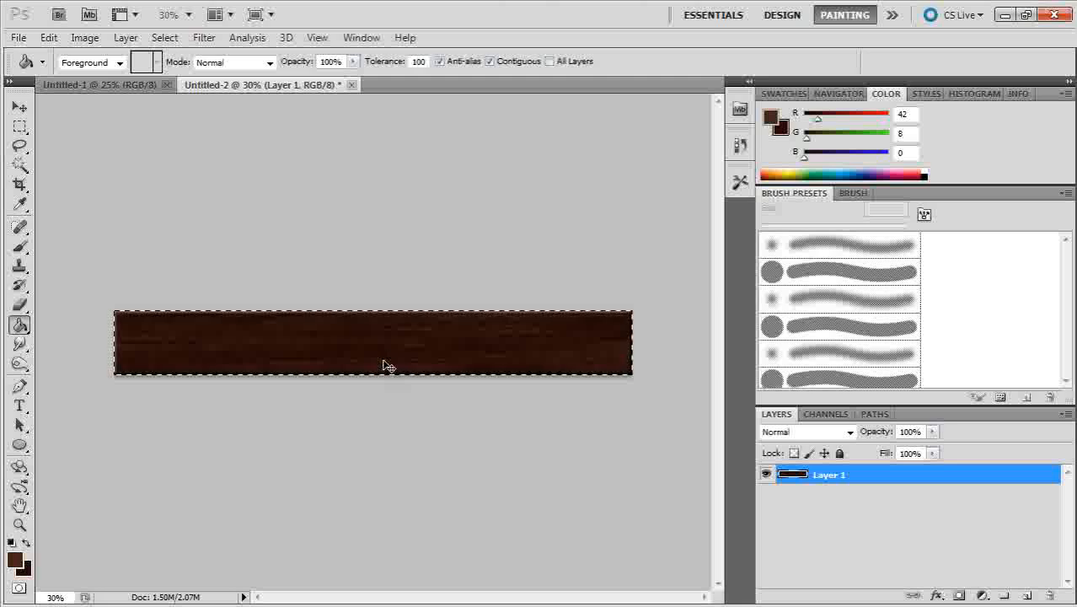
{"action": "key", "text": "ctrl+c"}
{"action": "key", "text": "ctrl+v"}
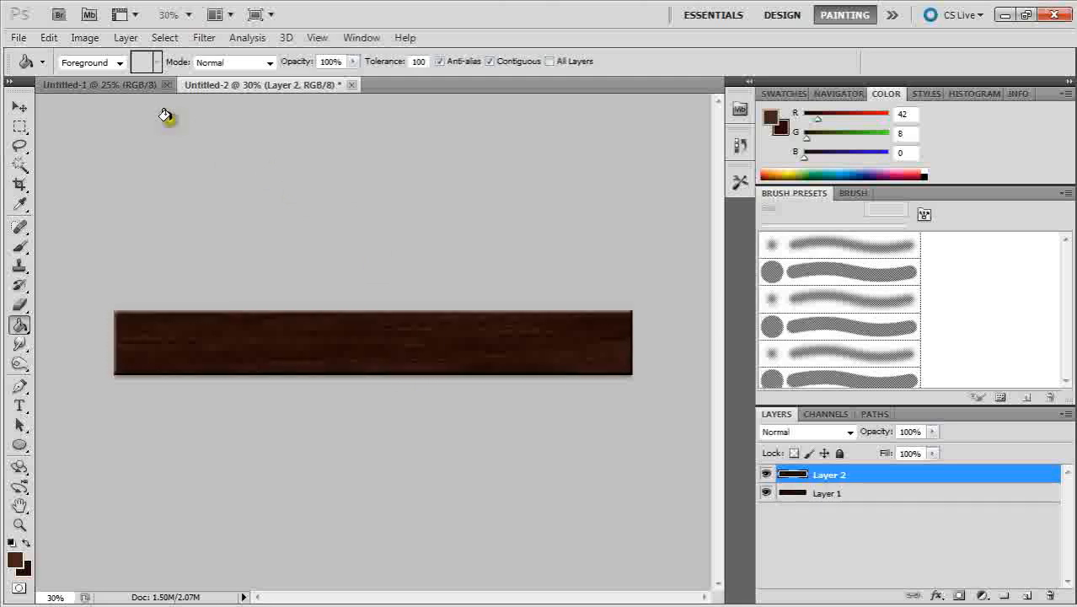
{"action": "left_click", "coordinate": [155, 85]}
{"action": "left_click", "coordinate": [299, 85]}
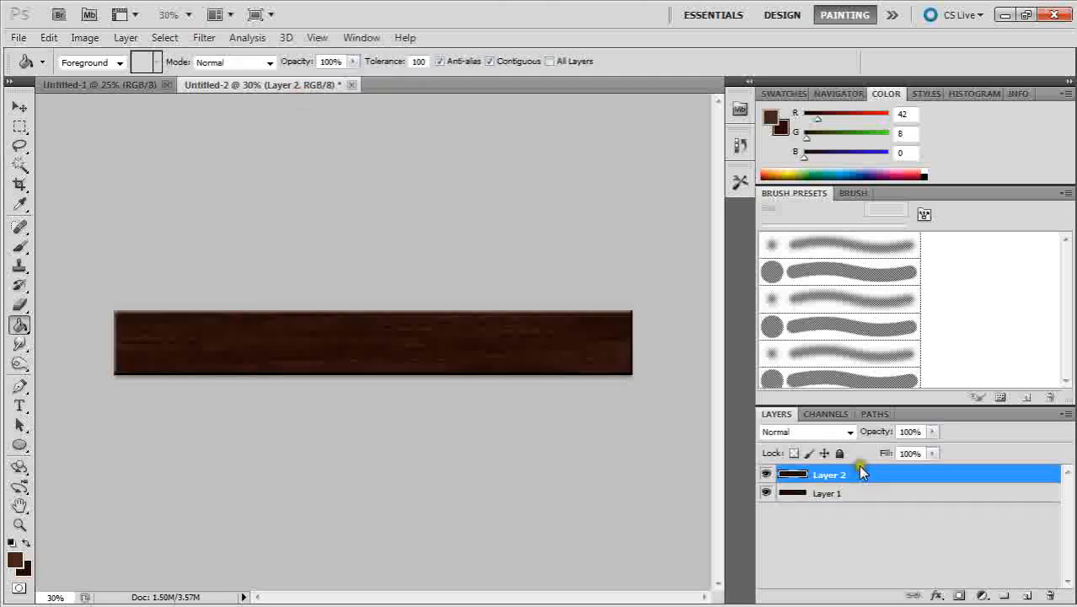
{"action": "key", "text": "ctrl+e"}
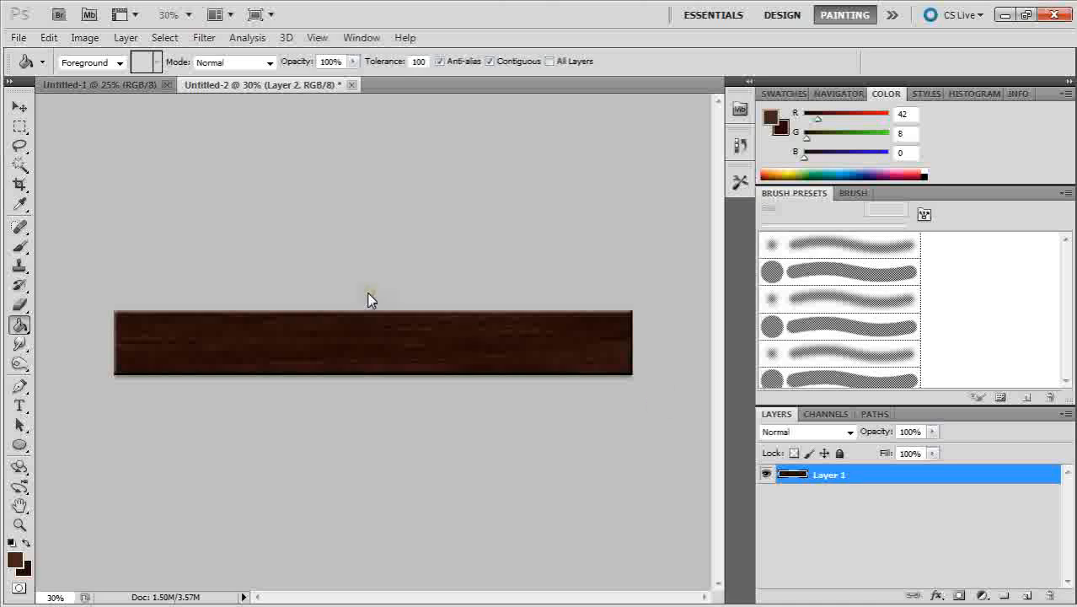
Step: Copy the whole plank into the Untitled-1 document and align it along the canvas's upper edge as the first row
{"action": "key", "text": "ctrl+a"}
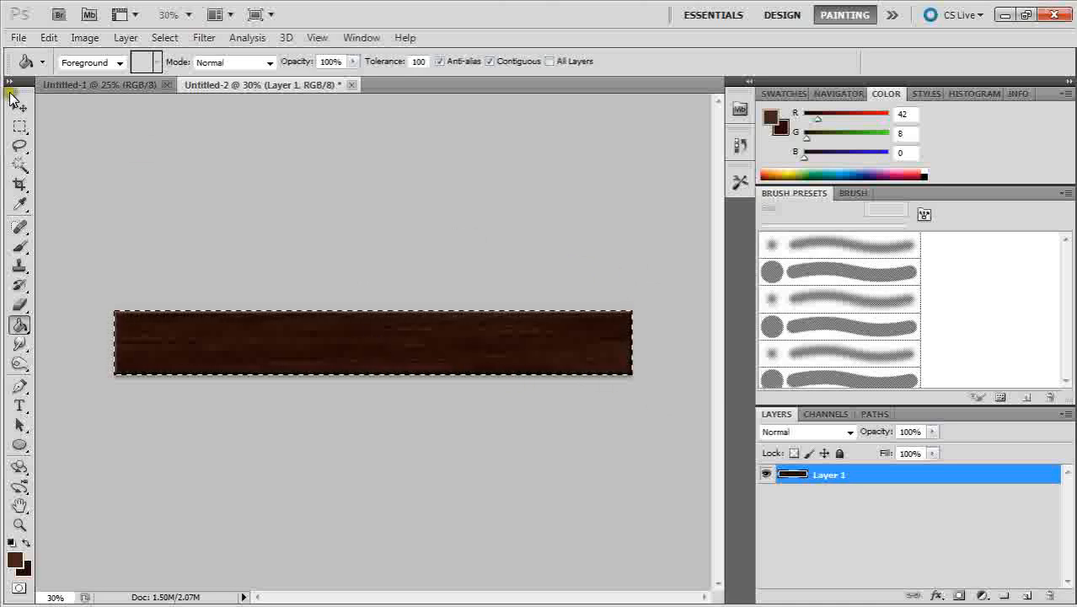
{"action": "left_click", "coordinate": [95, 86]}
{"action": "key", "text": "ctrl+v"}
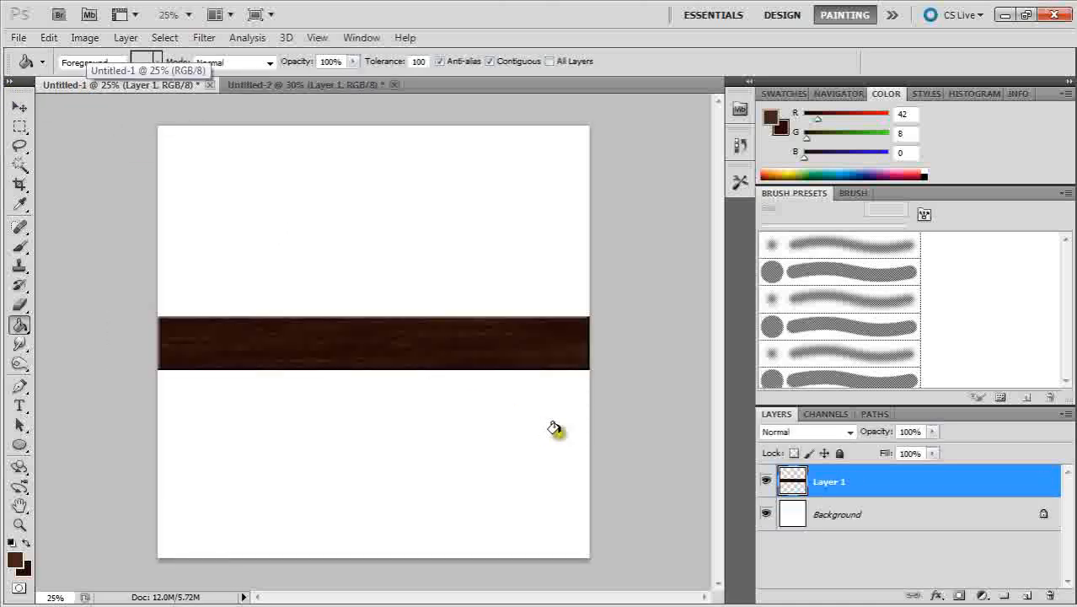
{"action": "left_click", "coordinate": [19, 107]}
{"action": "left_click_drag", "start_coordinate": [333, 295], "coordinate": [336, 156]}
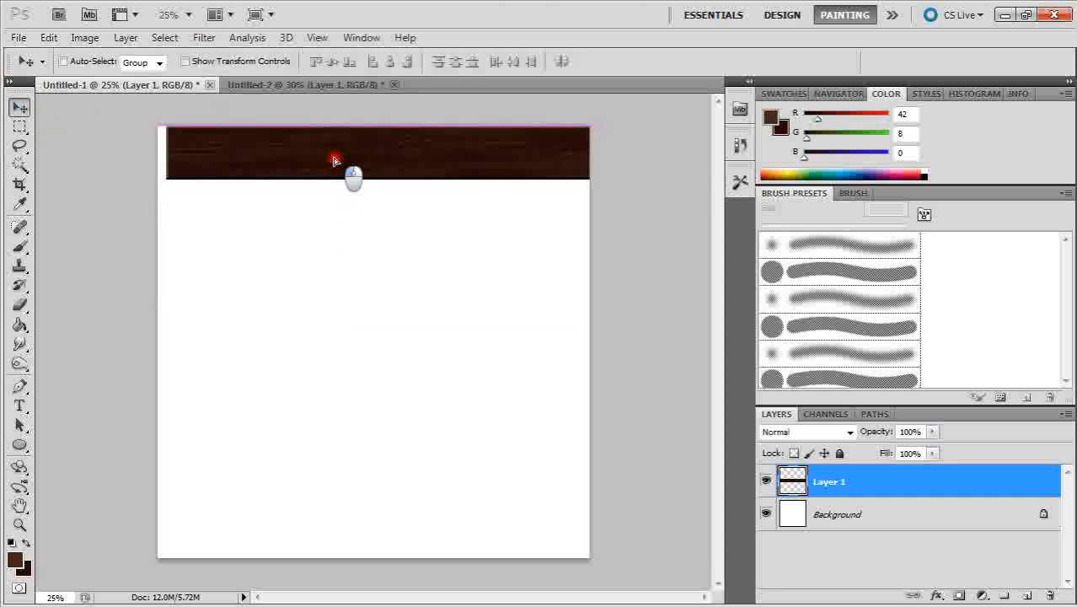
Step: Fill the second, third and fourth rows with two pasted plank copies each, staggering the vertical joints
{"action": "left_click_drag", "start_coordinate": [428, 180], "coordinate": [264, 117]}
{"action": "left_click_drag", "start_coordinate": [337, 315], "coordinate": [242, 240]}
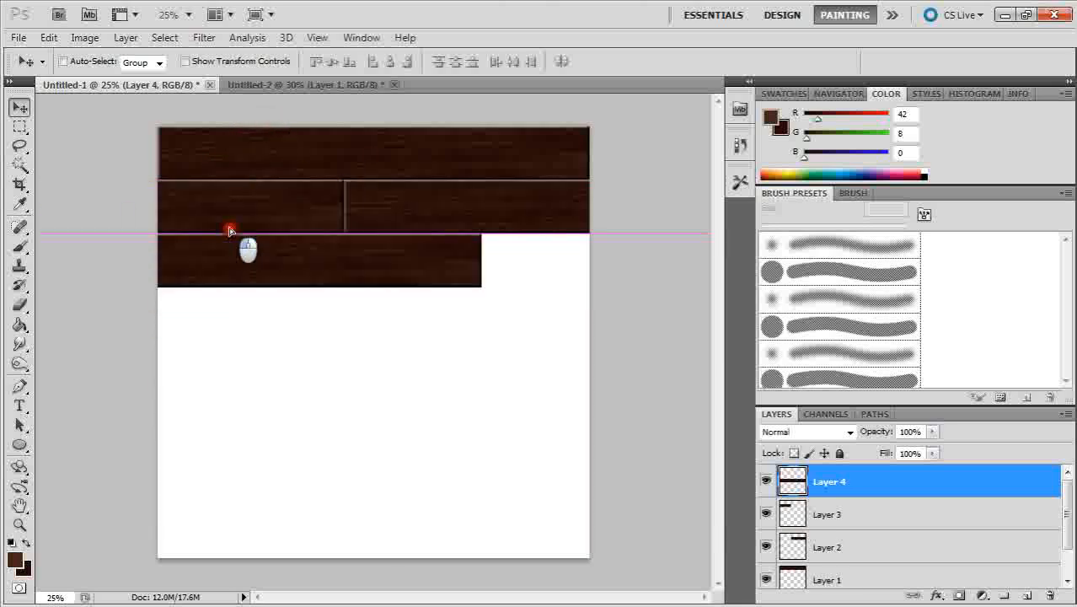
{"action": "left_click_drag", "start_coordinate": [308, 348], "coordinate": [633, 267]}
{"action": "key", "text": "ctrl+v"}
{"action": "left_click_drag", "start_coordinate": [557, 360], "coordinate": [324, 296]}
{"action": "key", "text": "ctrl+v"}
Step: Fill the fifth and sixth rows with pasted plank copies, offsetting their joints from the neighbouring rows
{"action": "key", "text": "ctrl+v"}
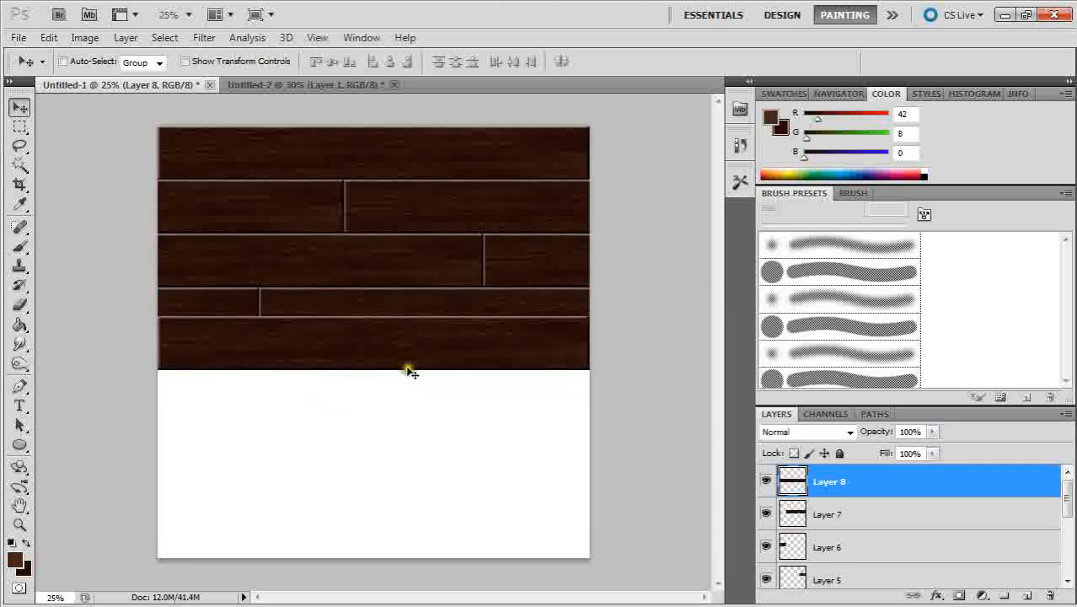
{"action": "mouse_move", "coordinate": [409, 368]}
{"action": "left_mouse_down"}
{"action": "mouse_move", "coordinate": [353, 375]}
{"action": "mouse_move", "coordinate": [315, 361]}
{"action": "mouse_move", "coordinate": [395, 359]}
{"action": "left_mouse_up"}
{"action": "key", "text": "ctrl+v"}
{"action": "left_click_drag", "start_coordinate": [242, 346], "coordinate": [615, 368]}
{"action": "key", "text": "ctrl+v"}
{"action": "left_click_drag", "start_coordinate": [396, 324], "coordinate": [140, 398]}
{"action": "key", "text": "ctrl+v"}
Step: Fill the seventh and eighth rows with staggered plank copies so the planks cover the whole canvas
{"action": "left_click_drag", "start_coordinate": [344, 409], "coordinate": [234, 483]}
{"action": "key", "text": "ctrl+v"}
{"action": "key", "text": "ctrl+v"}
{"action": "left_click_drag", "start_coordinate": [250, 369], "coordinate": [577, 498]}
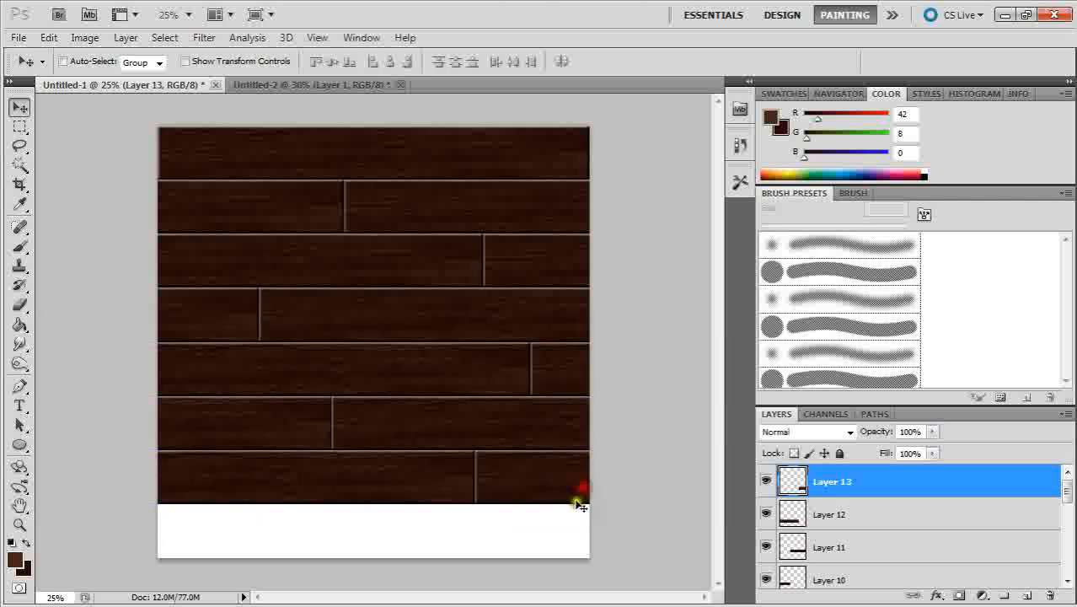
{"action": "key", "text": "ctrl+v"}
{"action": "left_click_drag", "start_coordinate": [403, 358], "coordinate": [580, 539]}
{"action": "key", "text": "ctrl+v"}
{"action": "left_click_drag", "start_coordinate": [572, 414], "coordinate": [310, 526]}
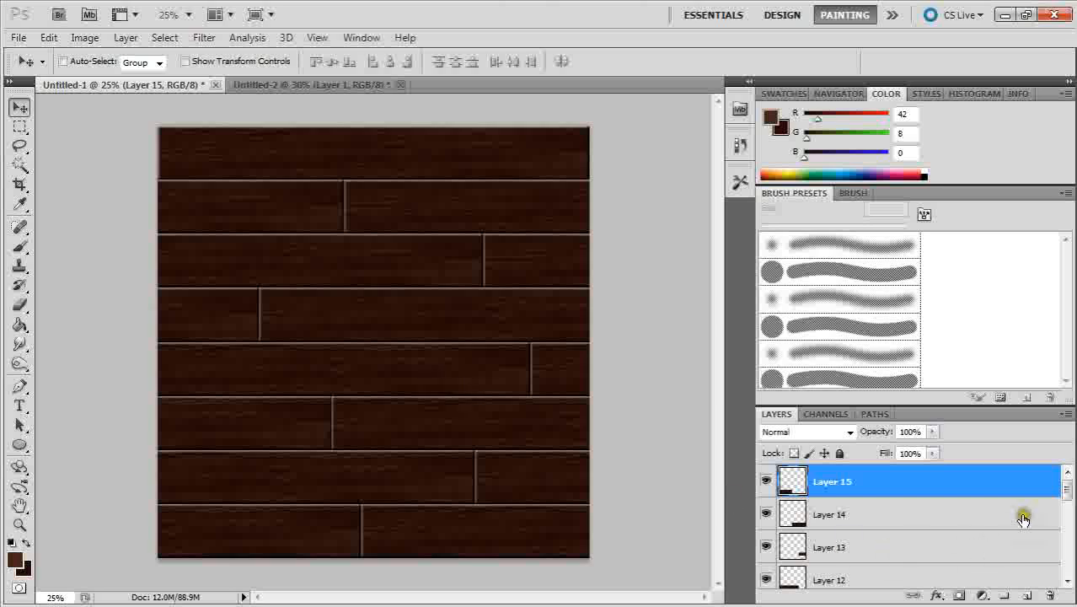
Step: Merge all plank layers from Layer 1 to Layer 15 into one layer above the Background
{"action": "left_click_drag", "start_coordinate": [1066, 487], "coordinate": [1064, 557]}
{"action": "left_click", "coordinate": [968, 571], "text": "shift"}
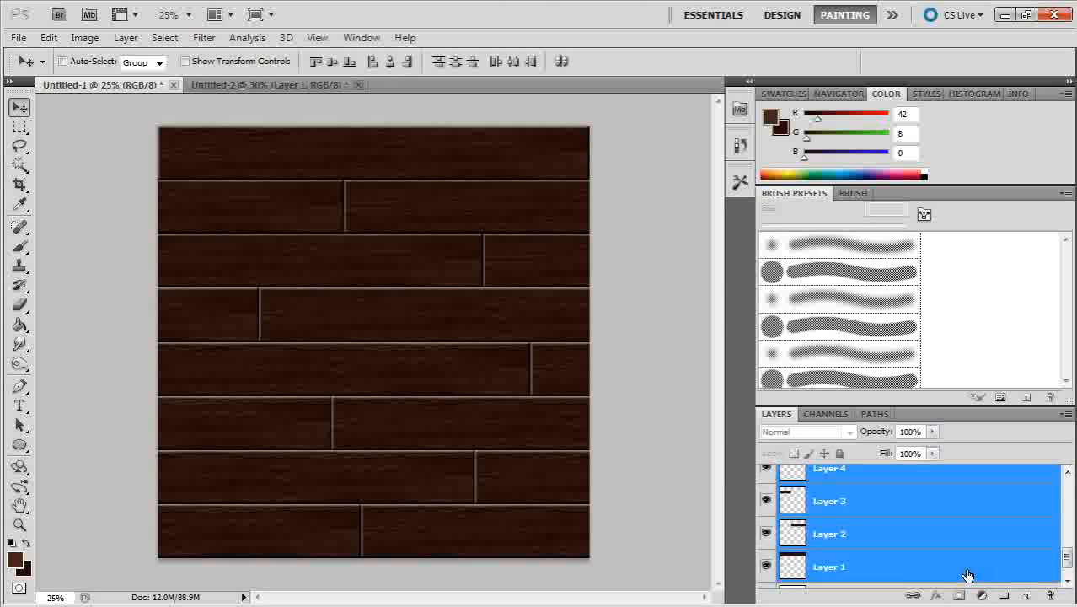
{"action": "key", "text": "ctrl+e"}
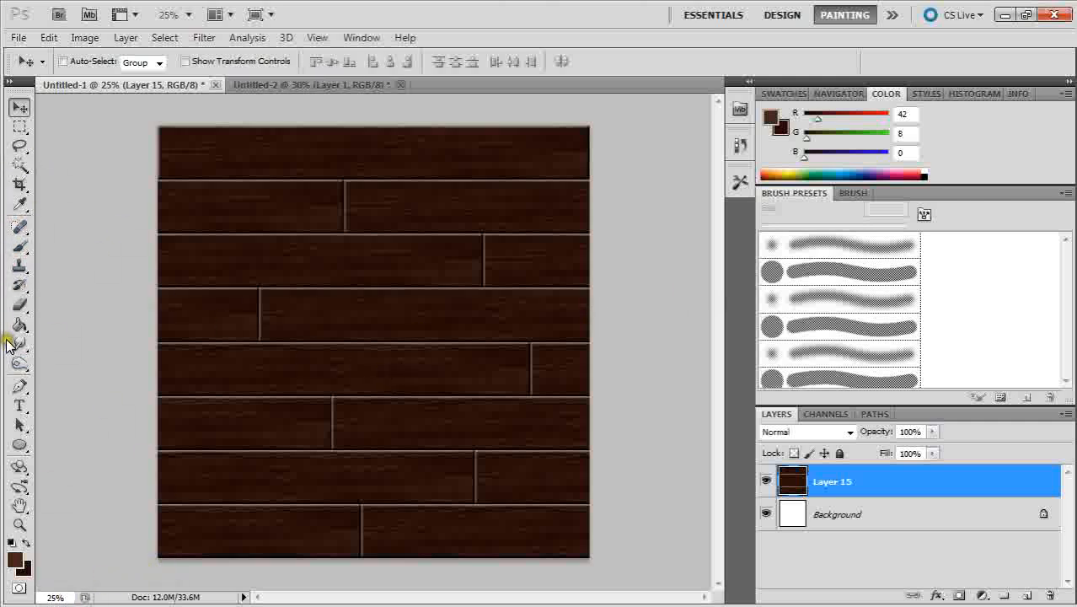
Step: Choose the Burn tool and set its brush size to 50 px
{"action": "mouse_move", "coordinate": [19, 364]}
{"action": "left_mouse_down"}
{"action": "mouse_move", "coordinate": [45, 361]}
{"action": "mouse_move", "coordinate": [46, 376]}
{"action": "mouse_move", "coordinate": [19, 365]}
{"action": "mouse_move", "coordinate": [69, 380]}
{"action": "mouse_move", "coordinate": [19, 365]}
{"action": "left_mouse_up"}
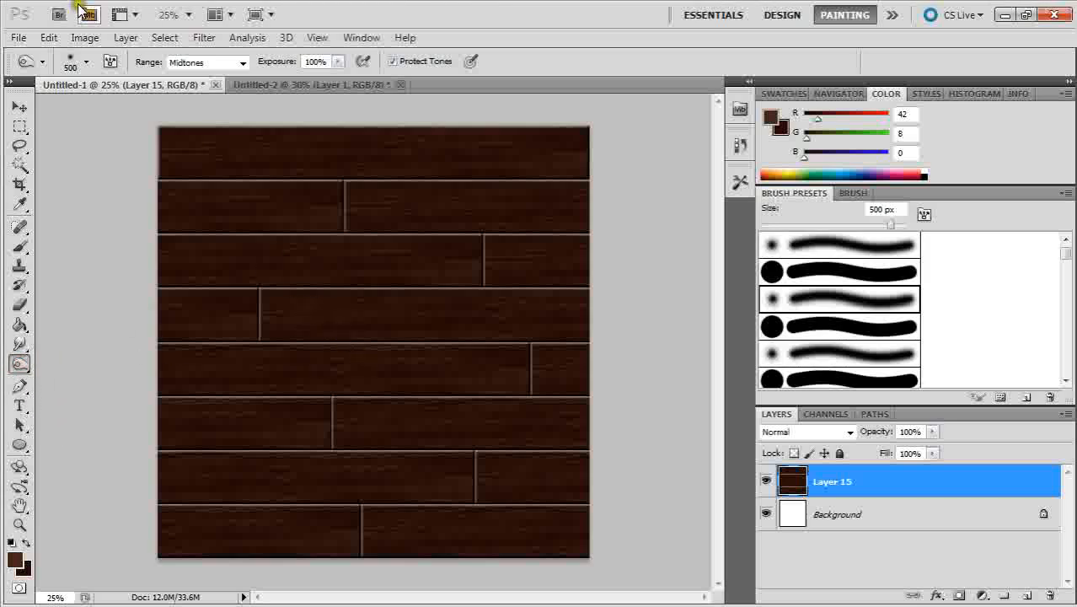
{"action": "left_click", "coordinate": [85, 62]}
{"action": "left_click", "coordinate": [169, 91]}
{"action": "type", "text": "50"}
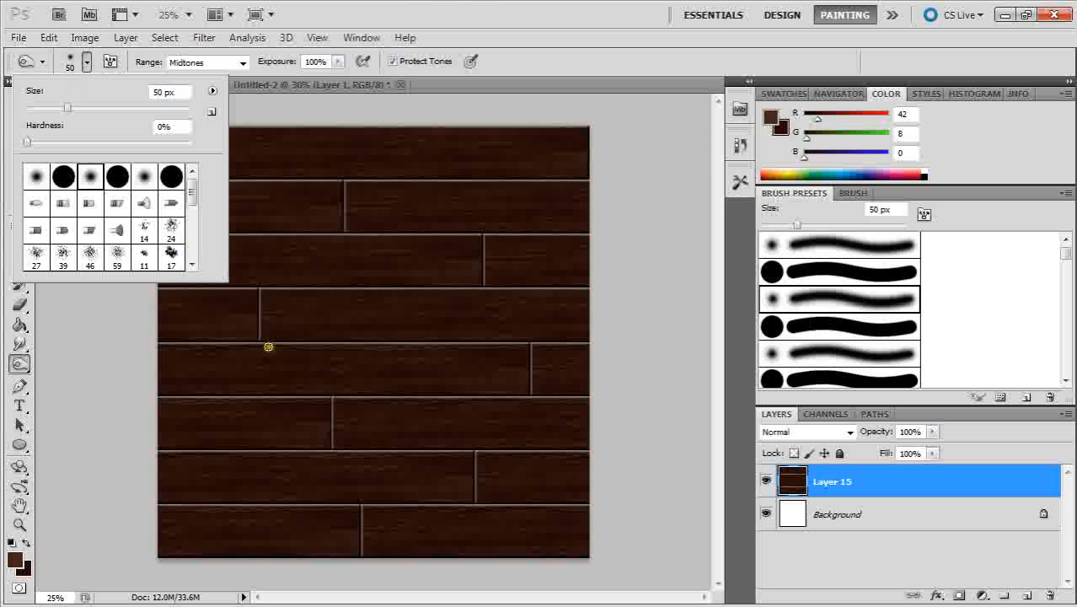
{"action": "left_click", "coordinate": [268, 346]}
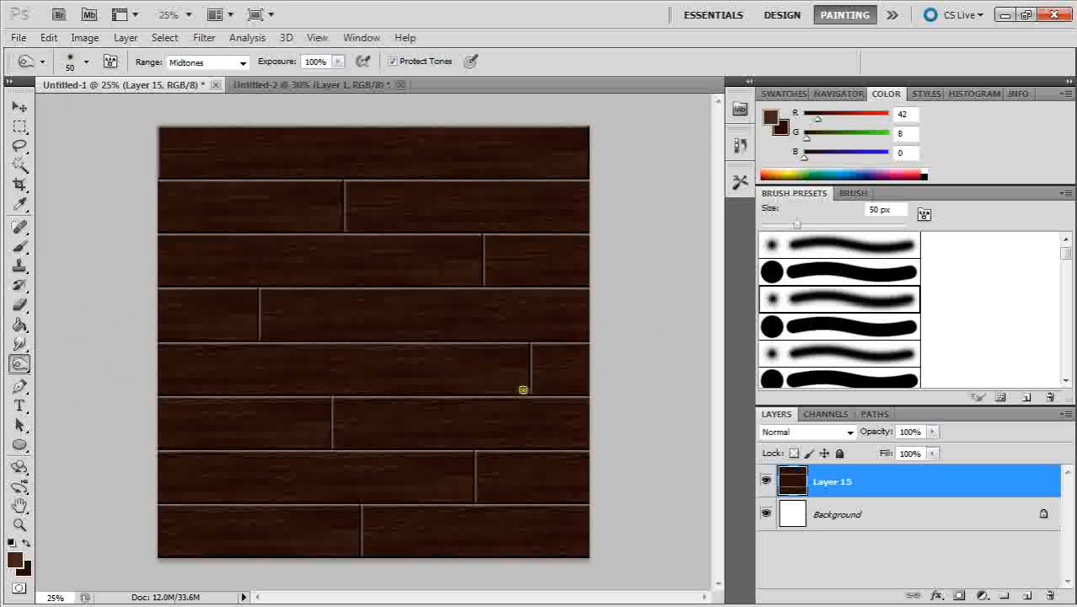
Step: Burn along the lower edges of the planks with long horizontal strokes across the rows
{"action": "left_click_drag", "start_coordinate": [522, 390], "coordinate": [114, 383]}
{"action": "left_click_drag", "start_coordinate": [339, 458], "coordinate": [70, 431]}
{"action": "left_click_drag", "start_coordinate": [334, 443], "coordinate": [681, 436]}
{"action": "left_click_drag", "start_coordinate": [250, 334], "coordinate": [7, 320]}
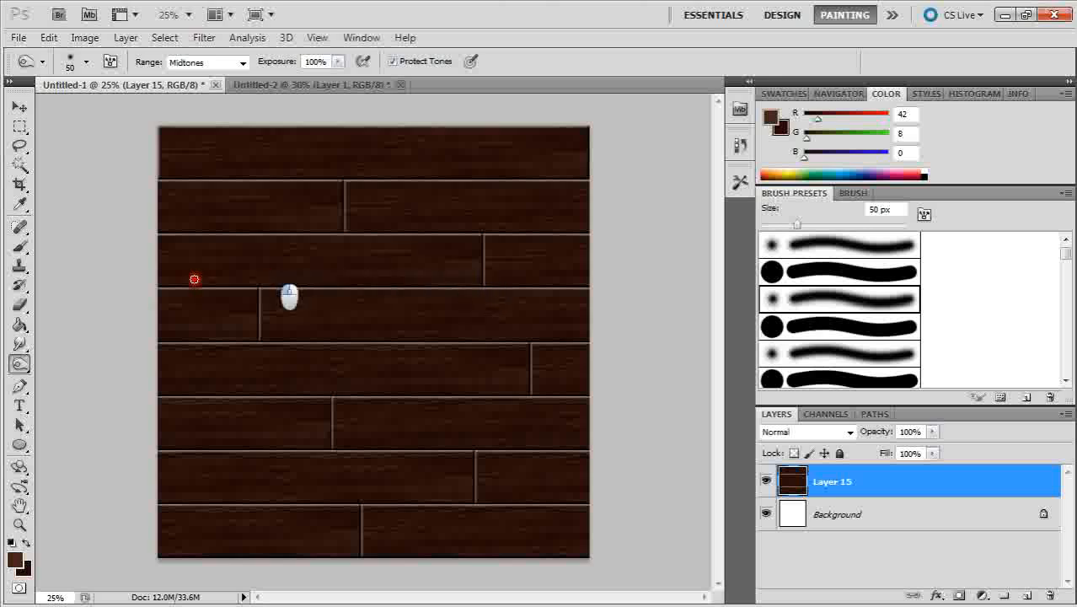
{"action": "left_click", "coordinate": [790, 278]}
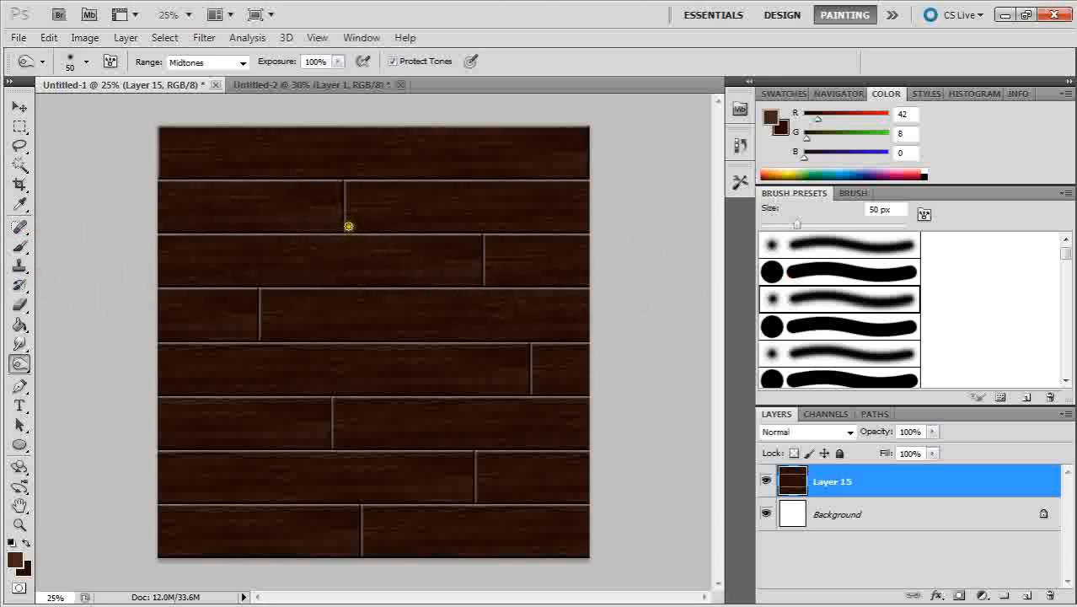
{"action": "left_click", "coordinate": [672, 221]}
{"action": "left_click", "coordinate": [137, 176]}
{"action": "left_click", "coordinate": [739, 501]}
Step: Switch to the Brush tool with a soft round tip and set its size to 50 px
{"action": "left_click", "coordinate": [20, 246]}
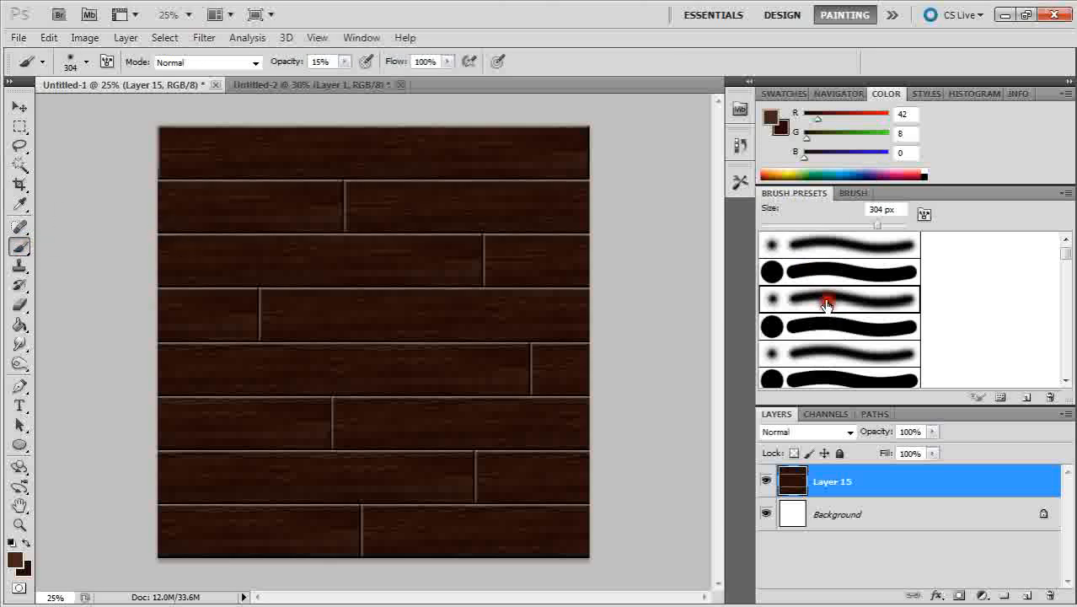
{"action": "left_click", "coordinate": [772, 301]}
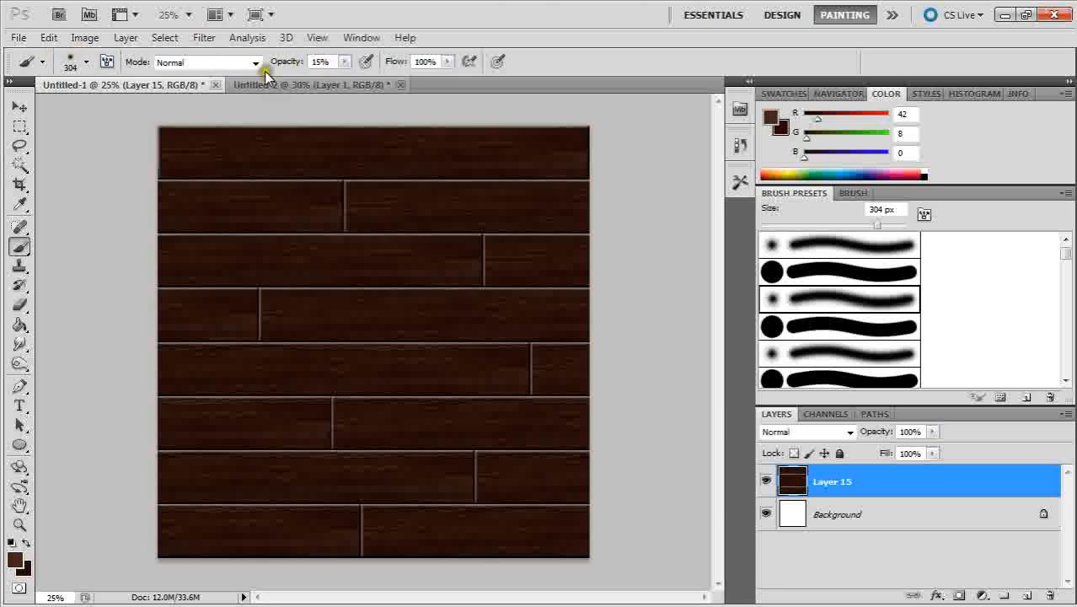
{"action": "left_click", "coordinate": [86, 61]}
{"action": "double_click", "coordinate": [186, 94]}
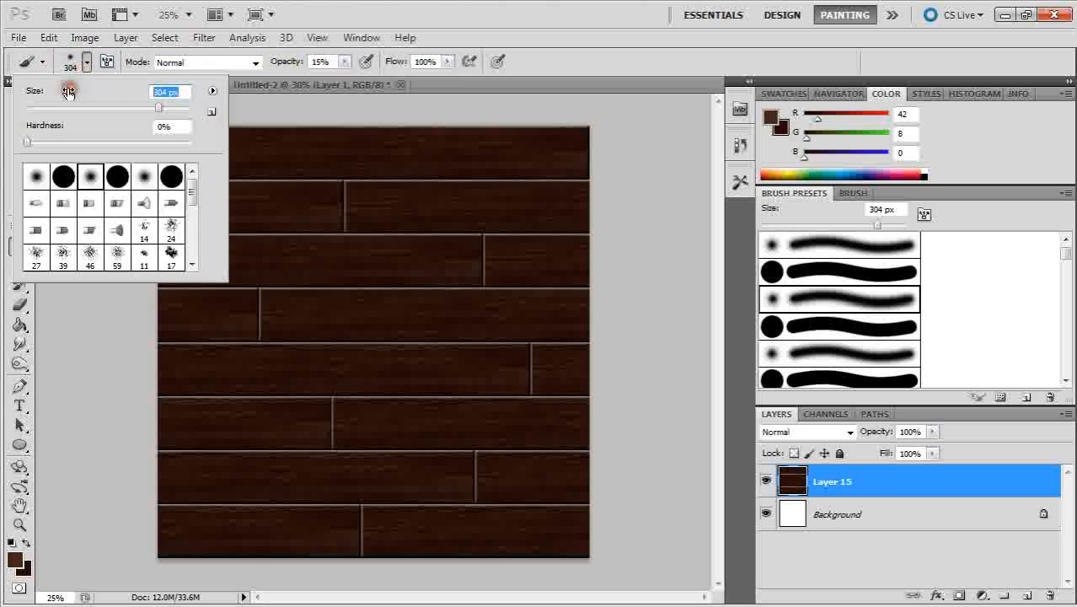
{"action": "type", "text": "5"}
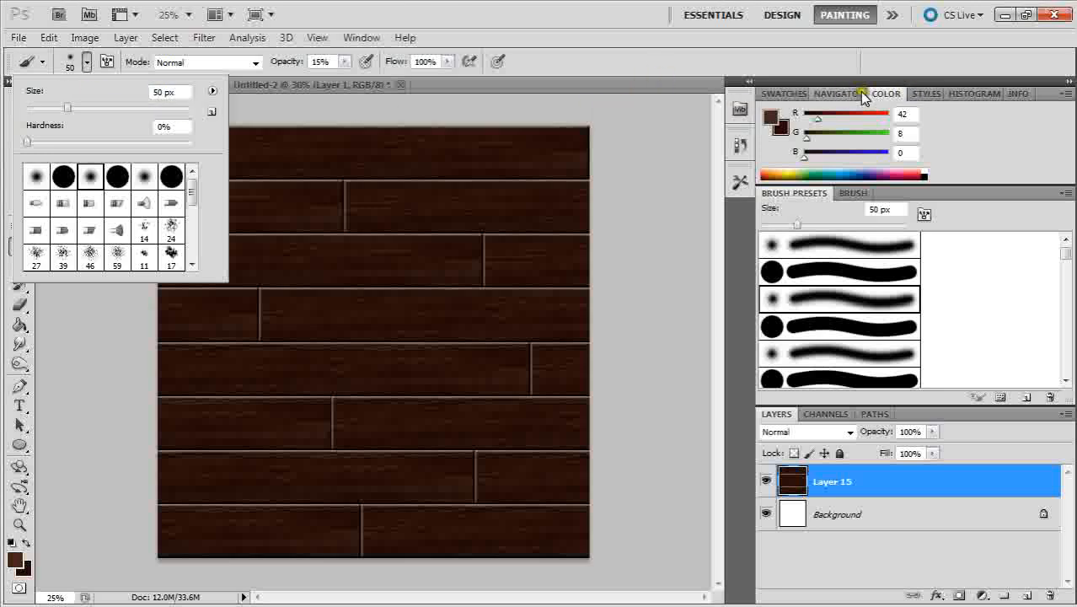
Step: Pick black from the color swatches as the background color
{"action": "left_click", "coordinate": [783, 93]}
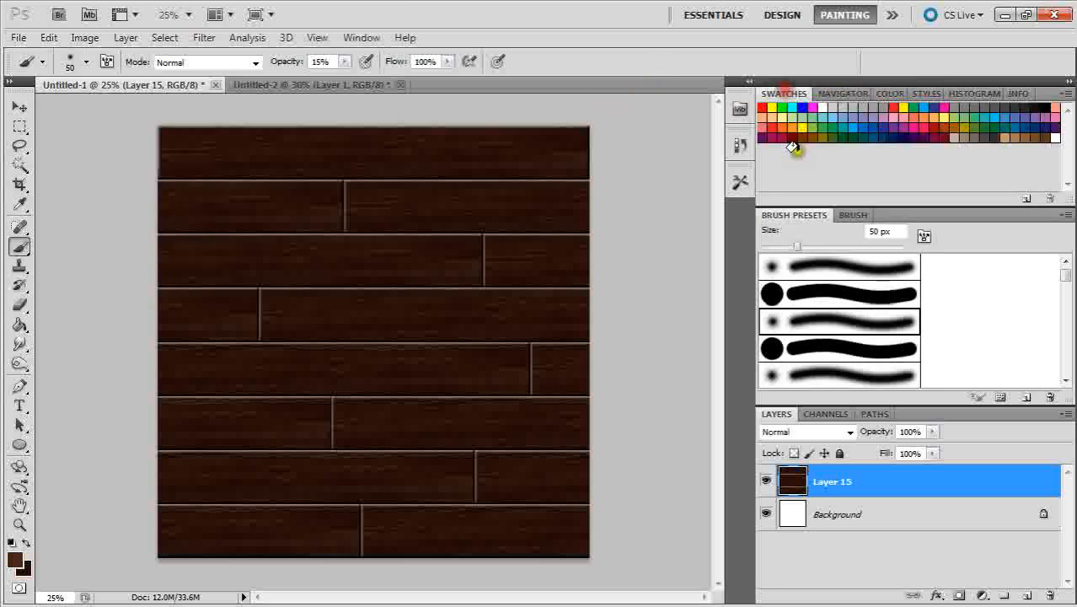
{"action": "left_click", "coordinate": [1045, 102]}
{"action": "type", "text": "Black"}
{"action": "left_click", "coordinate": [858, 291]}
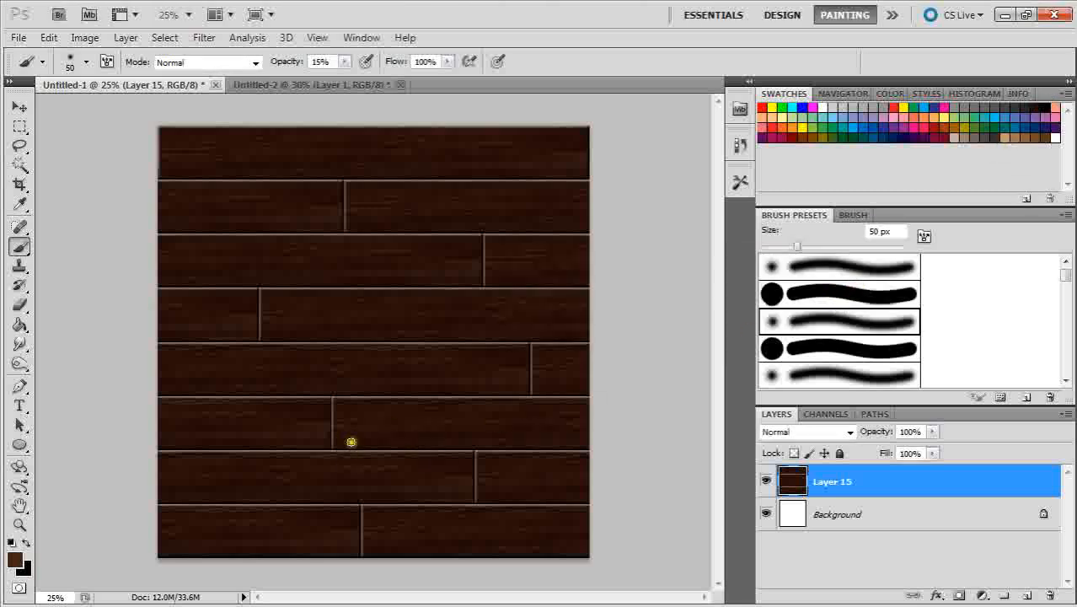
Step: Set the brush size to 100 px and pick white from the swatches as the background color
{"action": "left_click", "coordinate": [85, 61]}
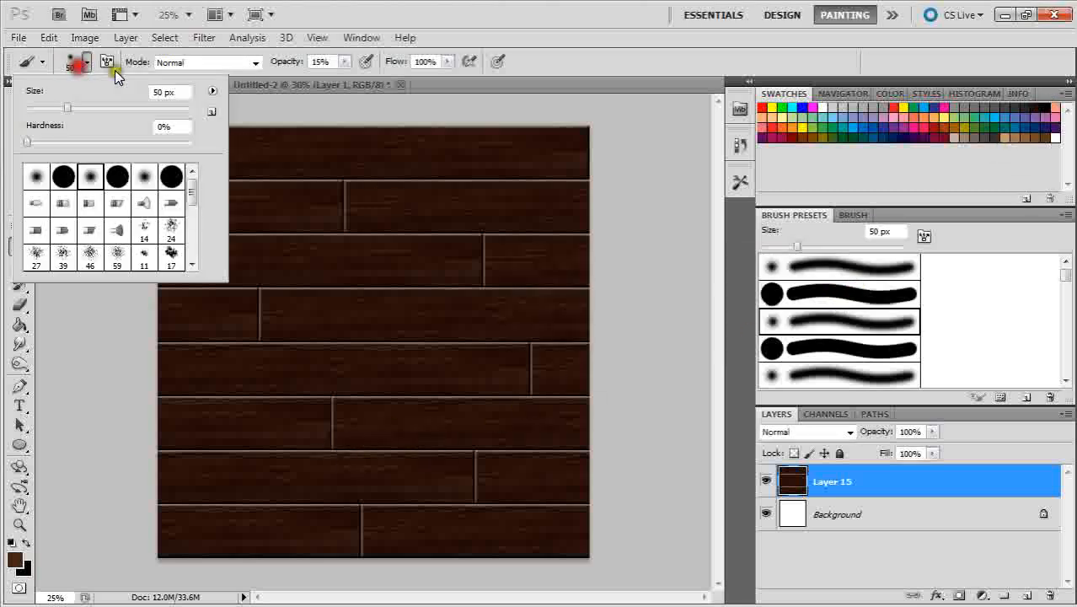
{"action": "left_click", "coordinate": [168, 91]}
{"action": "type", "text": "10"}
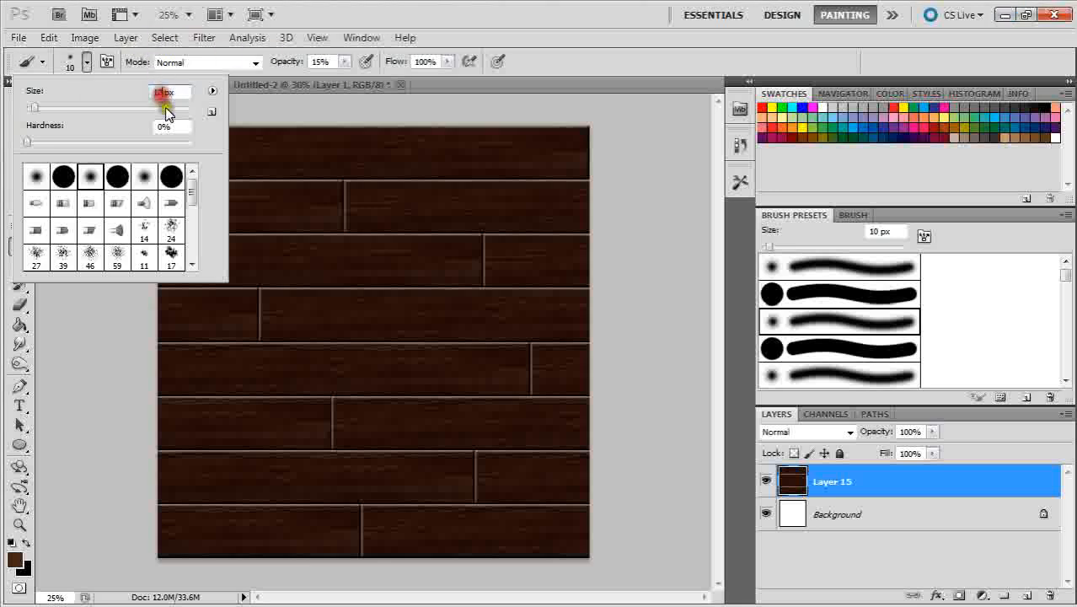
{"action": "left_click", "coordinate": [171, 115]}
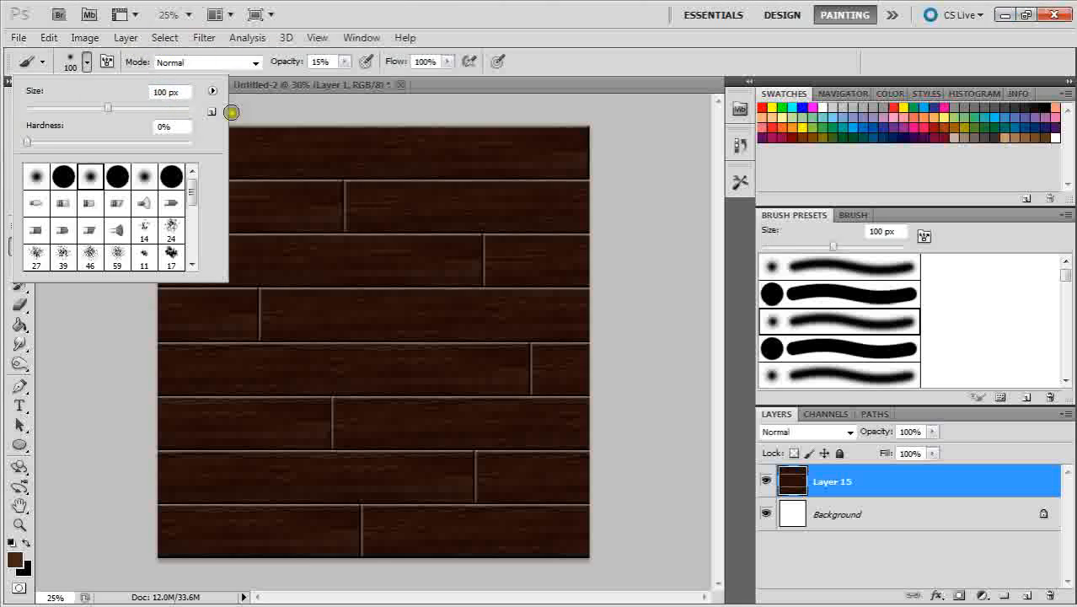
{"action": "left_click", "coordinate": [824, 105]}
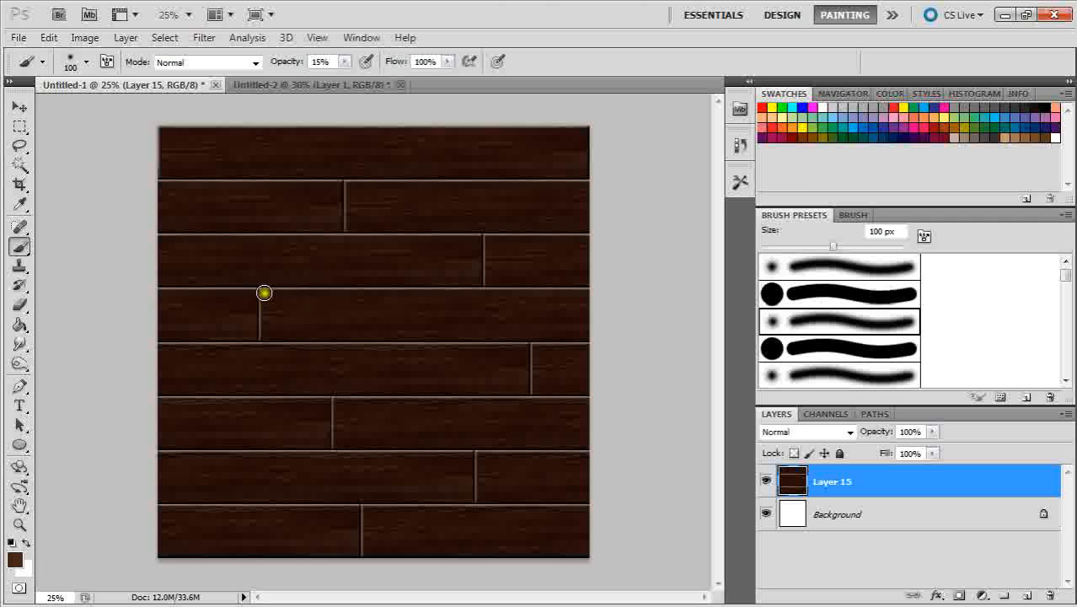
Step: Paint long horizontal strokes along the upper edges of the planks in all rows, setting the brush opacity to 20%
{"action": "left_click_drag", "start_coordinate": [265, 293], "coordinate": [860, 286]}
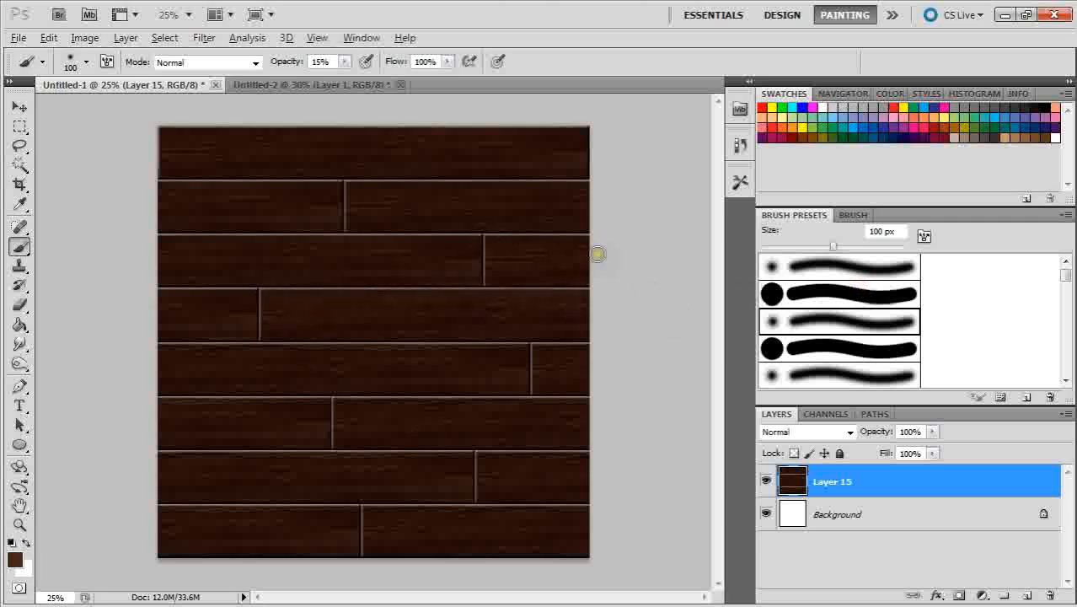
{"action": "left_click", "coordinate": [328, 61]}
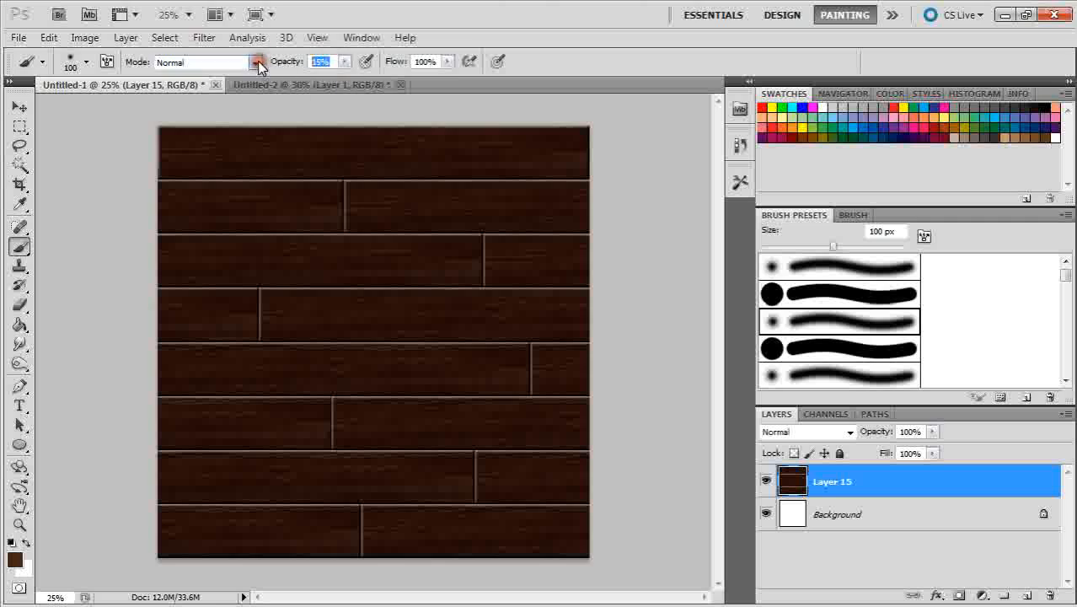
{"action": "type", "text": "20"}
{"action": "key", "text": "Return"}
{"action": "left_click_drag", "start_coordinate": [265, 295], "coordinate": [603, 320]}
{"action": "left_click_drag", "start_coordinate": [492, 241], "coordinate": [696, 249]}
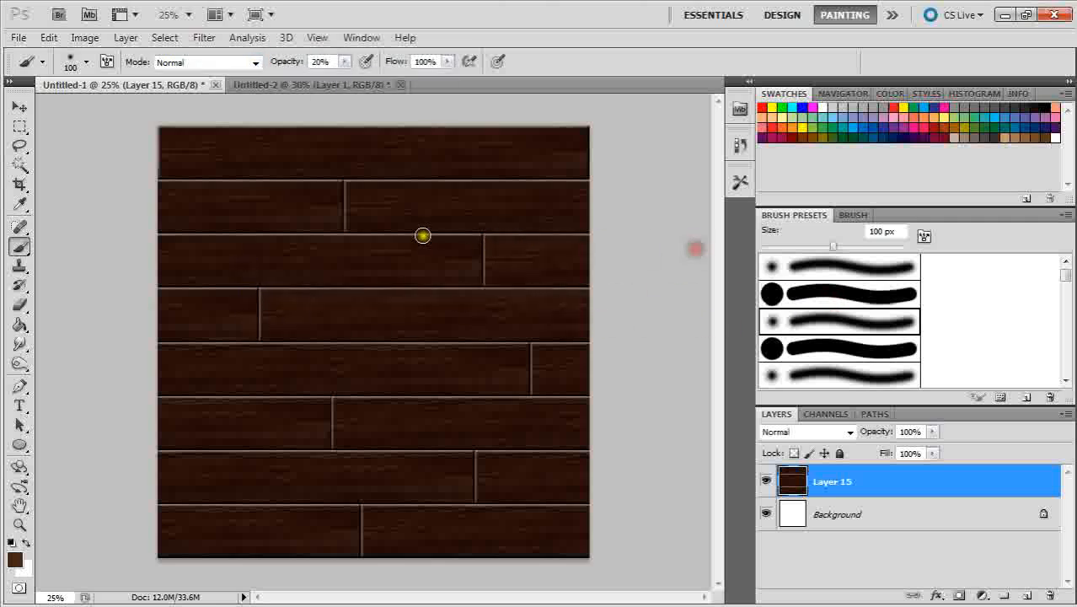
{"action": "left_click_drag", "start_coordinate": [477, 241], "coordinate": [84, 251]}
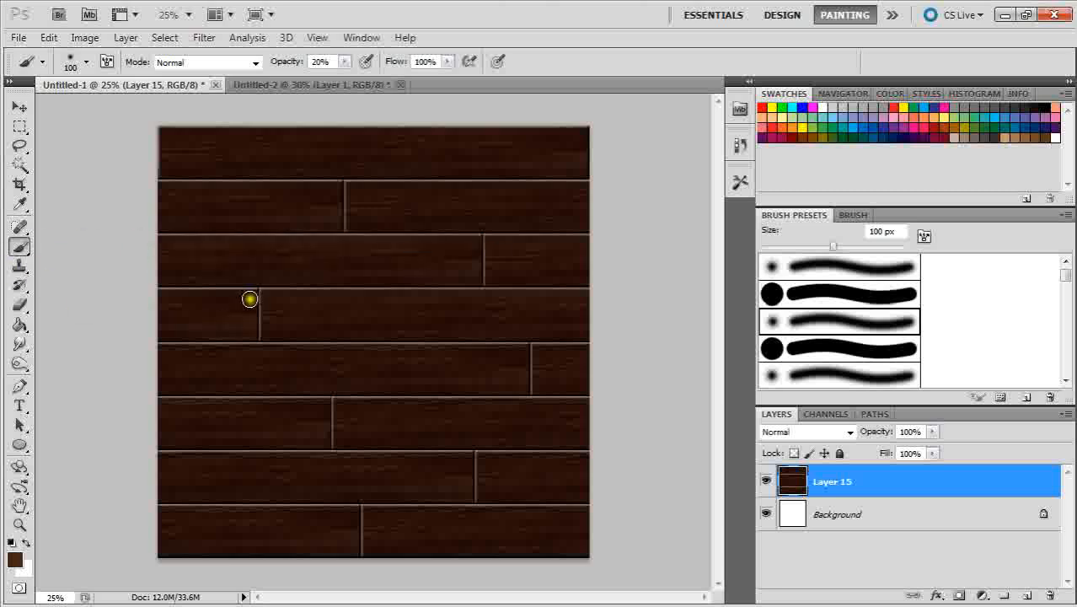
{"action": "left_click_drag", "start_coordinate": [251, 294], "coordinate": [24, 289]}
{"action": "left_click_drag", "start_coordinate": [516, 351], "coordinate": [7, 347]}
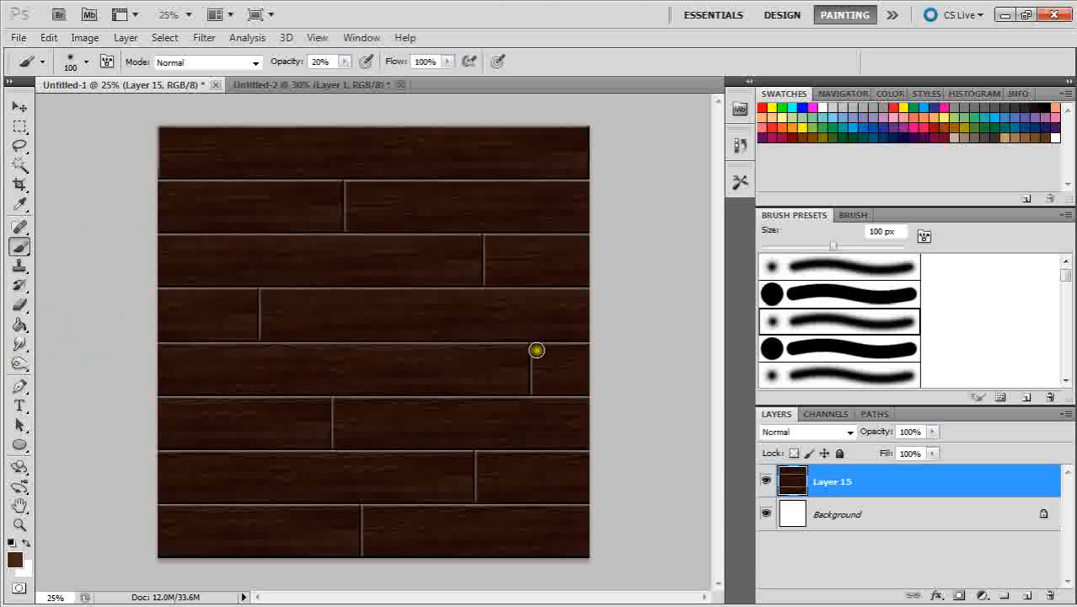
{"action": "left_click", "coordinate": [489, 393]}
{"action": "left_click_drag", "start_coordinate": [325, 403], "coordinate": [31, 403]}
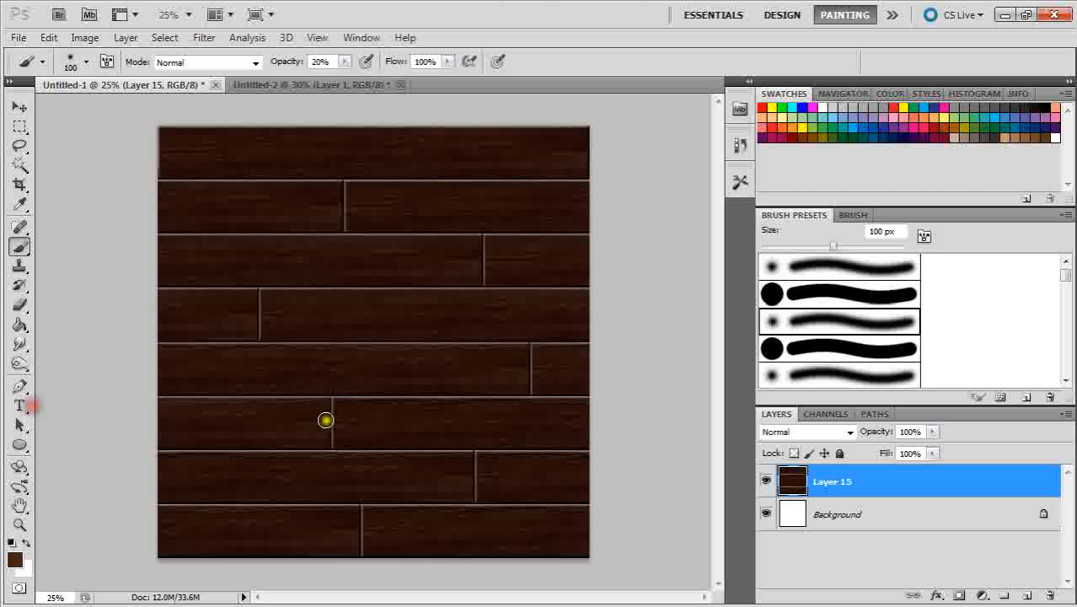
{"action": "left_click_drag", "start_coordinate": [339, 404], "coordinate": [702, 408]}
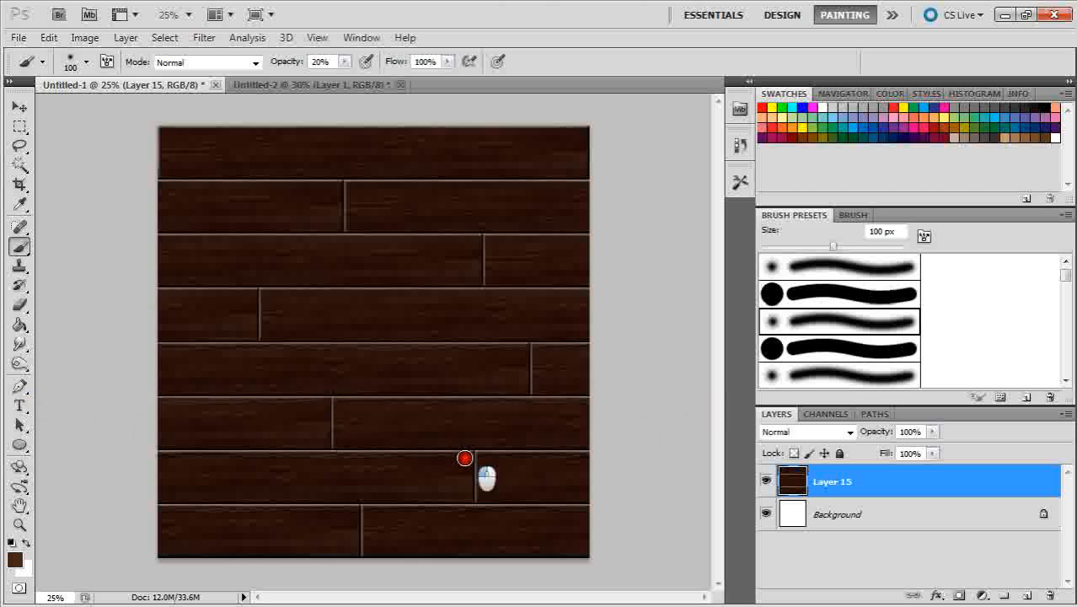
{"action": "left_click_drag", "start_coordinate": [465, 458], "coordinate": [8, 466]}
{"action": "left_click_drag", "start_coordinate": [481, 458], "coordinate": [720, 466]}
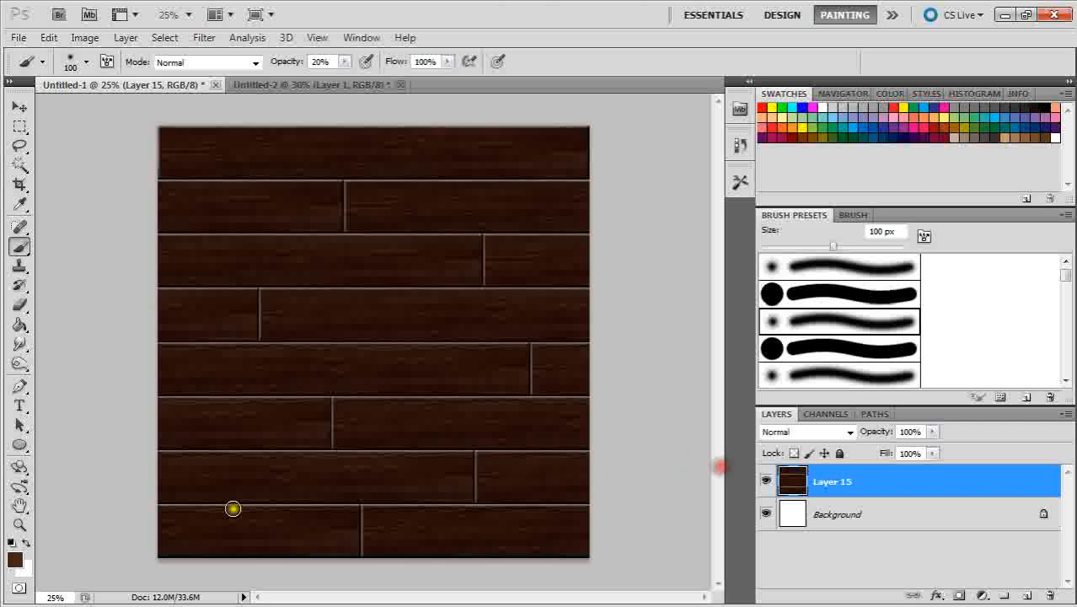
{"action": "left_click_drag", "start_coordinate": [353, 512], "coordinate": [16, 510]}
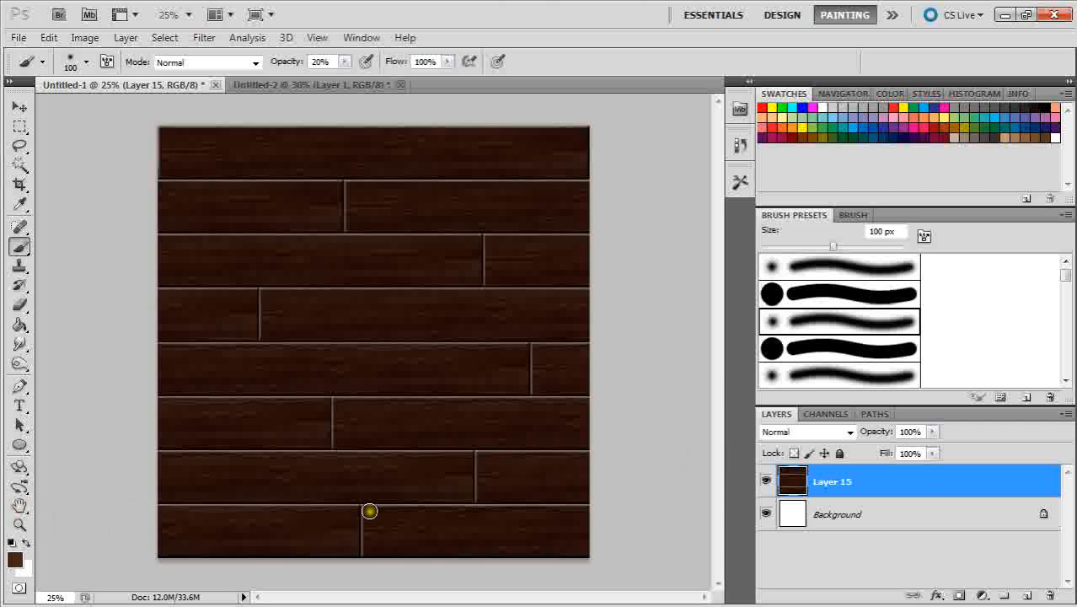
{"action": "left_click_drag", "start_coordinate": [369, 510], "coordinate": [632, 512]}
{"action": "left_click_drag", "start_coordinate": [367, 512], "coordinate": [716, 510]}
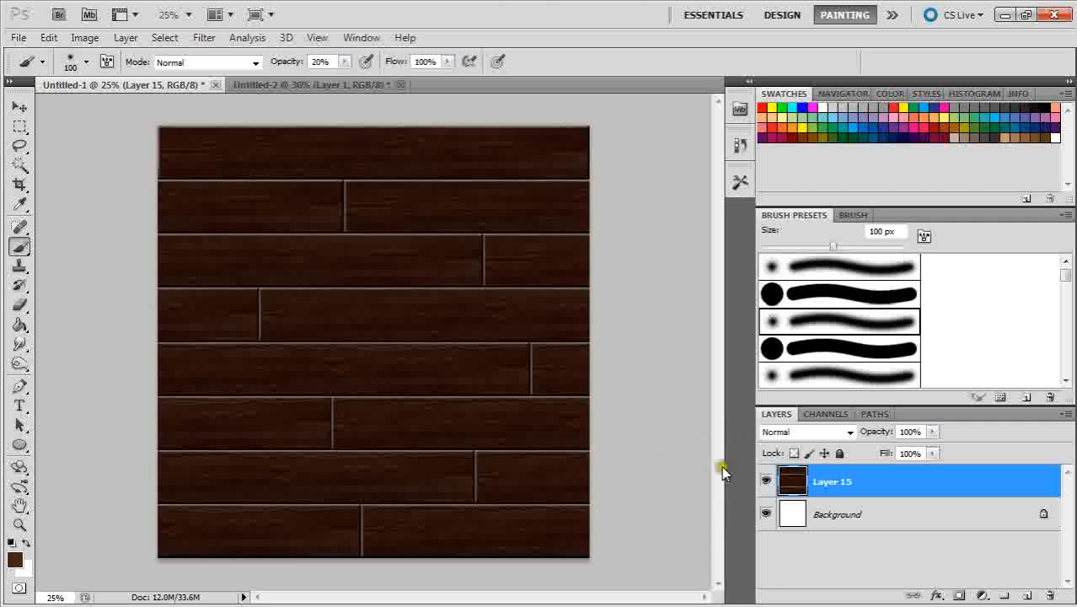
{"action": "left_click_drag", "start_coordinate": [357, 189], "coordinate": [677, 204]}
{"action": "left_click_drag", "start_coordinate": [172, 147], "coordinate": [674, 160]}
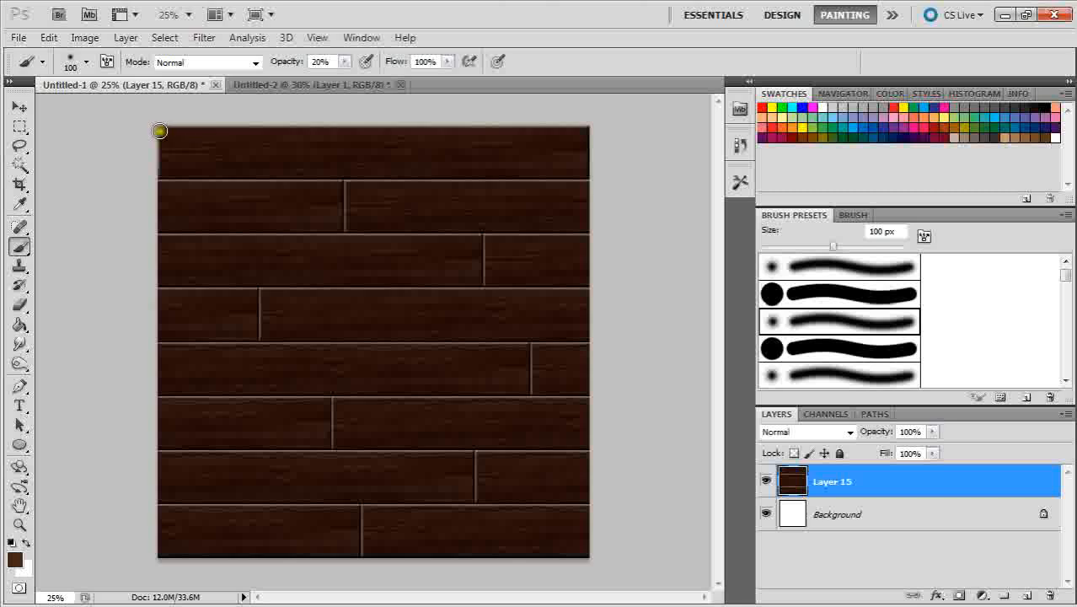
{"action": "left_click_drag", "start_coordinate": [159, 131], "coordinate": [721, 124]}
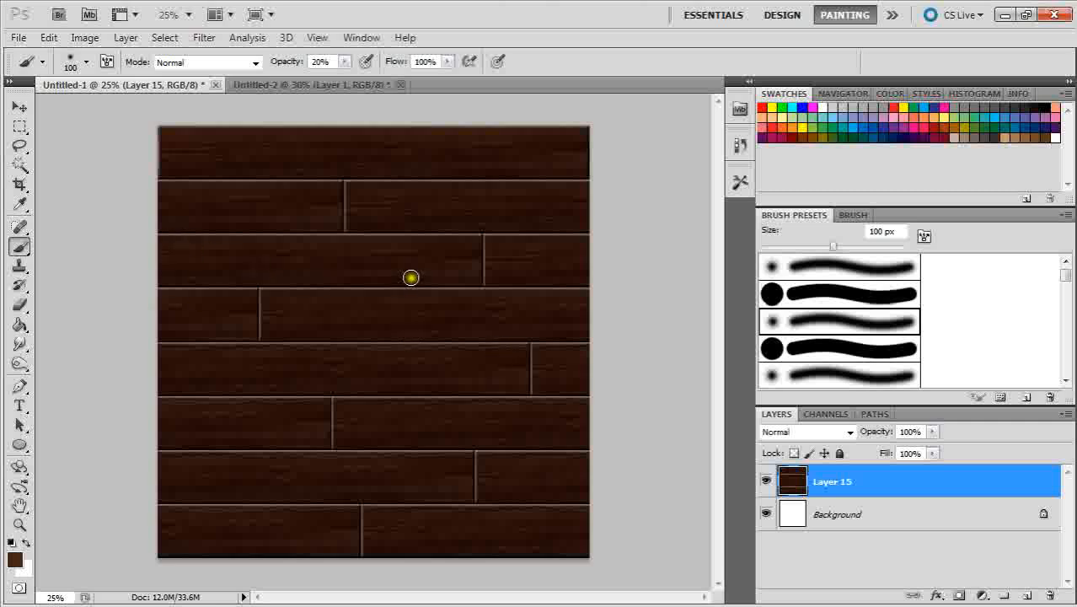
Step: Delete the Background layer so that only the plank layer remains
{"action": "left_click", "coordinate": [70, 596]}
{"action": "type", "text": "100"}
{"action": "key", "text": "Return"}
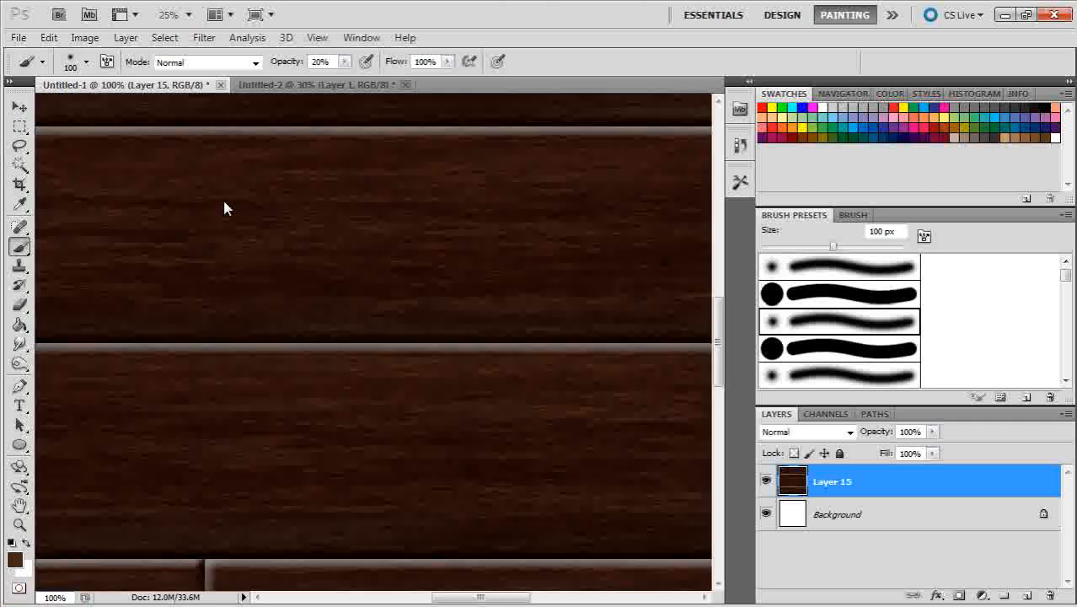
{"action": "left_click_drag", "start_coordinate": [717, 363], "coordinate": [712, 214]}
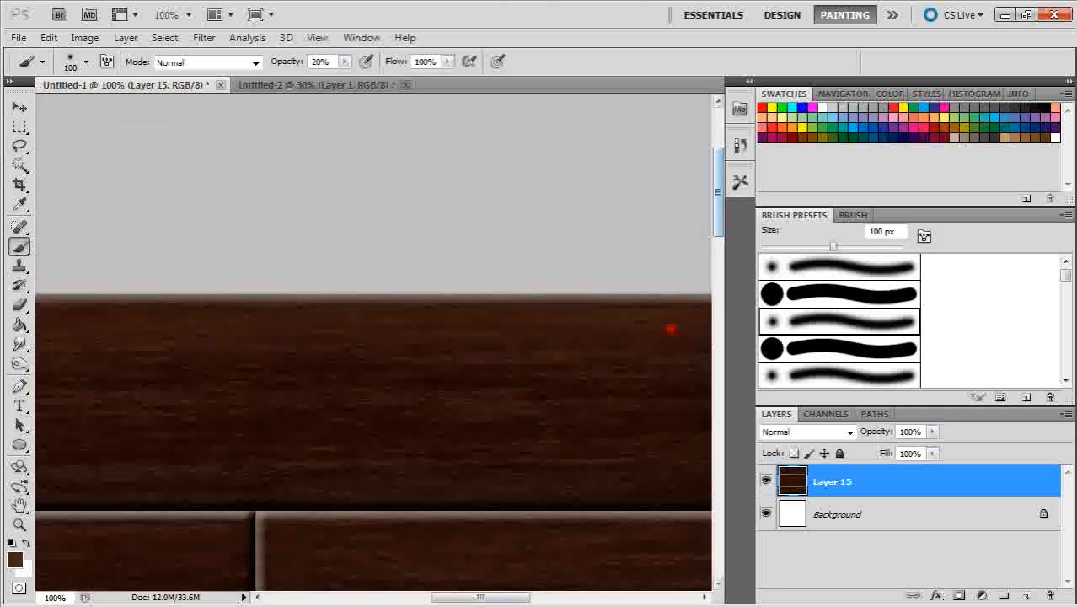
{"action": "mouse_move", "coordinate": [474, 594]}
{"action": "left_mouse_down"}
{"action": "mouse_move", "coordinate": [392, 586]}
{"action": "mouse_move", "coordinate": [507, 584]}
{"action": "mouse_move", "coordinate": [381, 592]}
{"action": "left_mouse_up"}
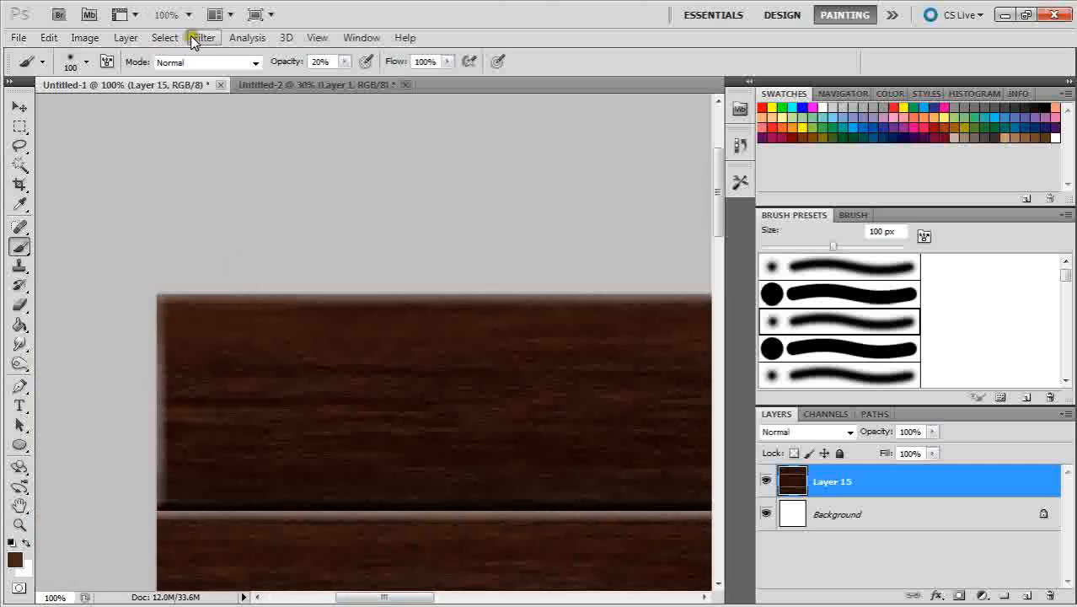
{"action": "left_click", "coordinate": [973, 513]}
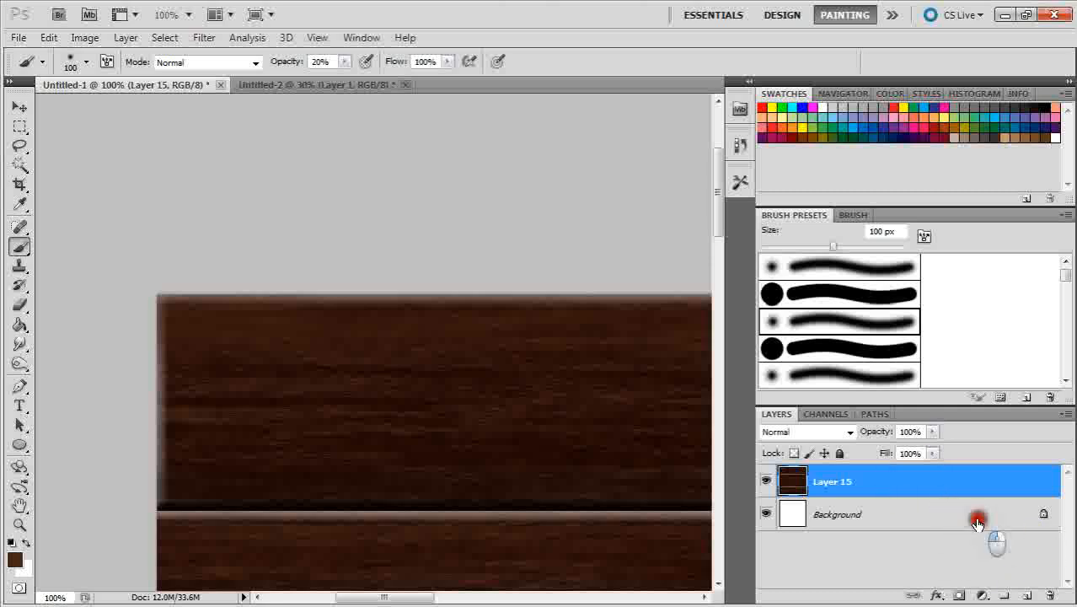
{"action": "left_click", "coordinate": [1048, 594]}
{"action": "left_click", "coordinate": [501, 231]}
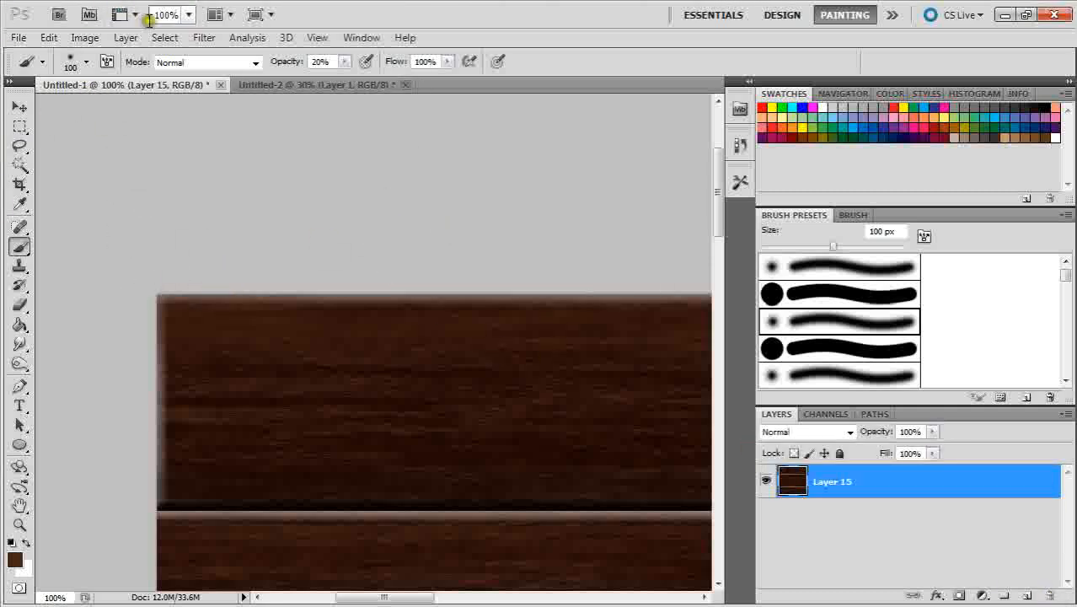
Step: Select an oval area of wood grain inside the top-row plank with the Elliptical Marquee tool
{"action": "left_click", "coordinate": [204, 37]}
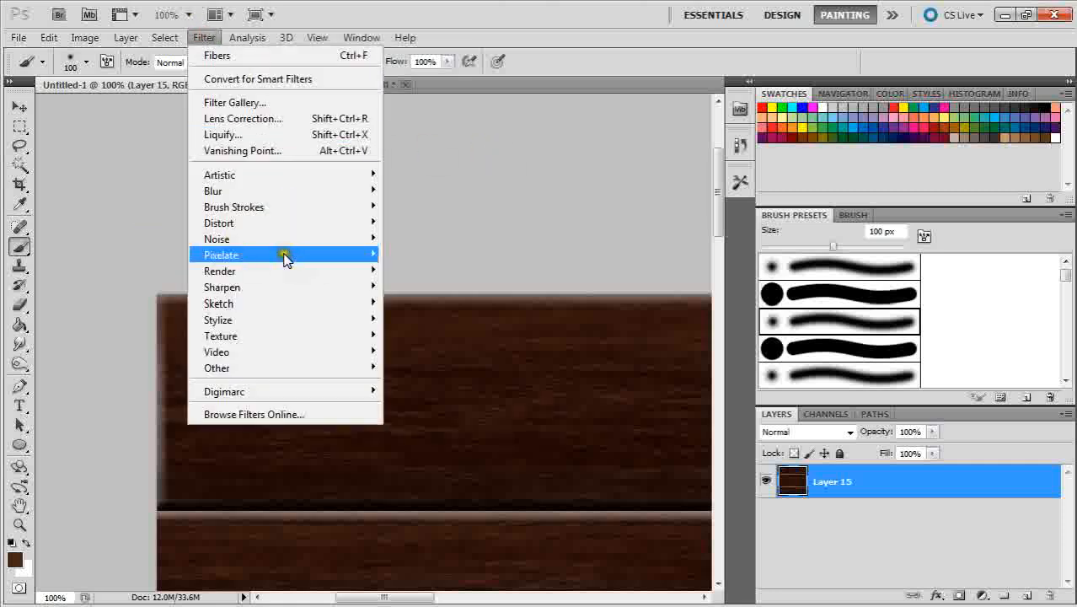
{"action": "left_click", "coordinate": [96, 197]}
{"action": "left_click", "coordinate": [21, 131]}
{"action": "left_click_drag", "start_coordinate": [25, 137], "coordinate": [86, 143]}
{"action": "left_click_drag", "start_coordinate": [384, 596], "coordinate": [408, 597]}
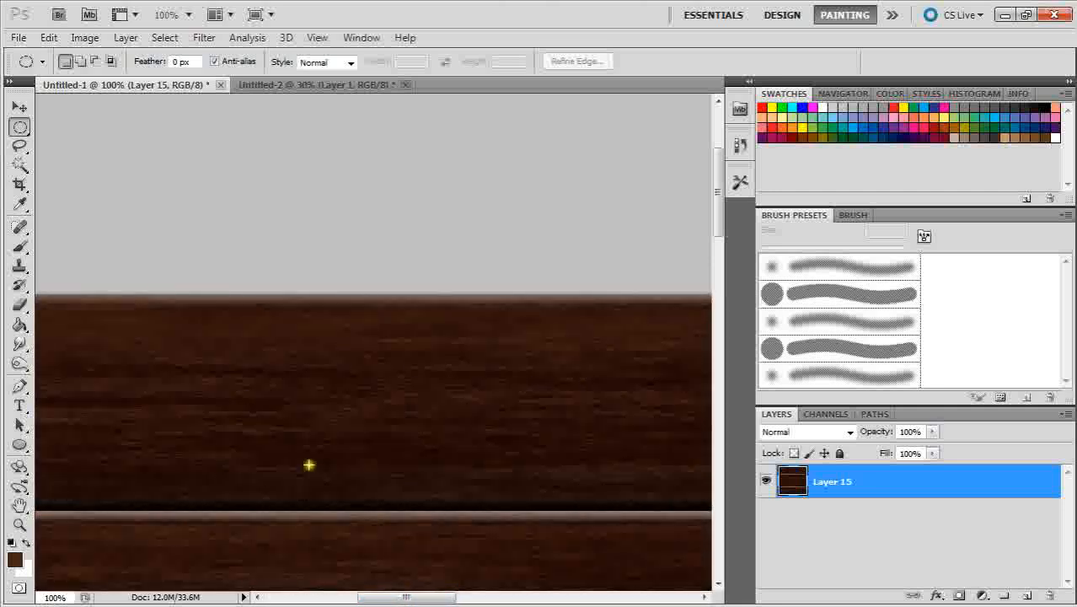
{"action": "left_click", "coordinate": [187, 39]}
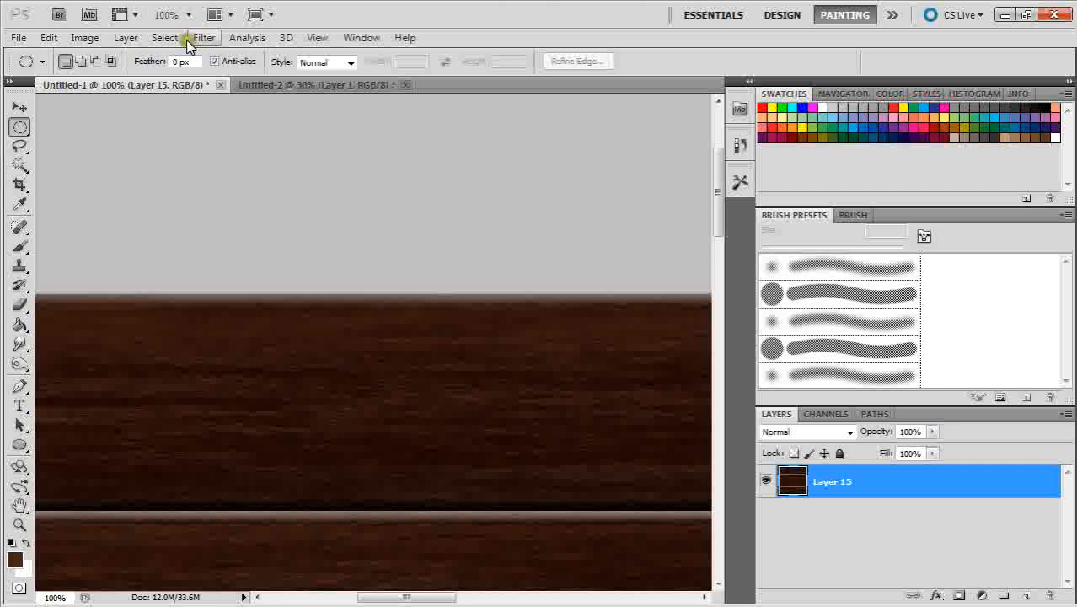
{"action": "left_click_drag", "start_coordinate": [112, 358], "coordinate": [430, 487]}
{"action": "key", "text": "ctrl+d"}
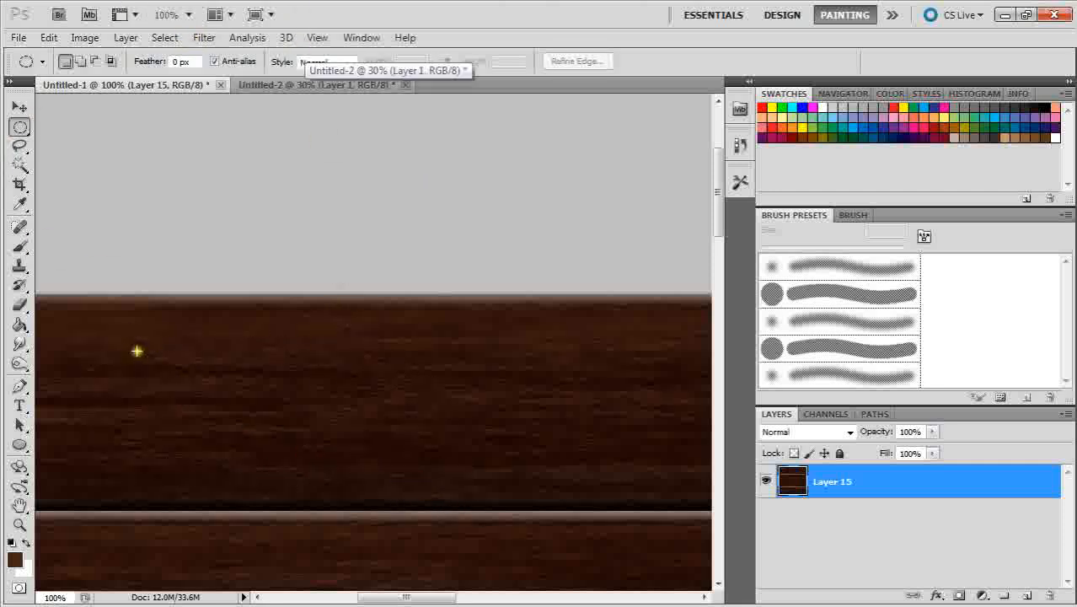
{"action": "left_click_drag", "start_coordinate": [218, 372], "coordinate": [452, 461]}
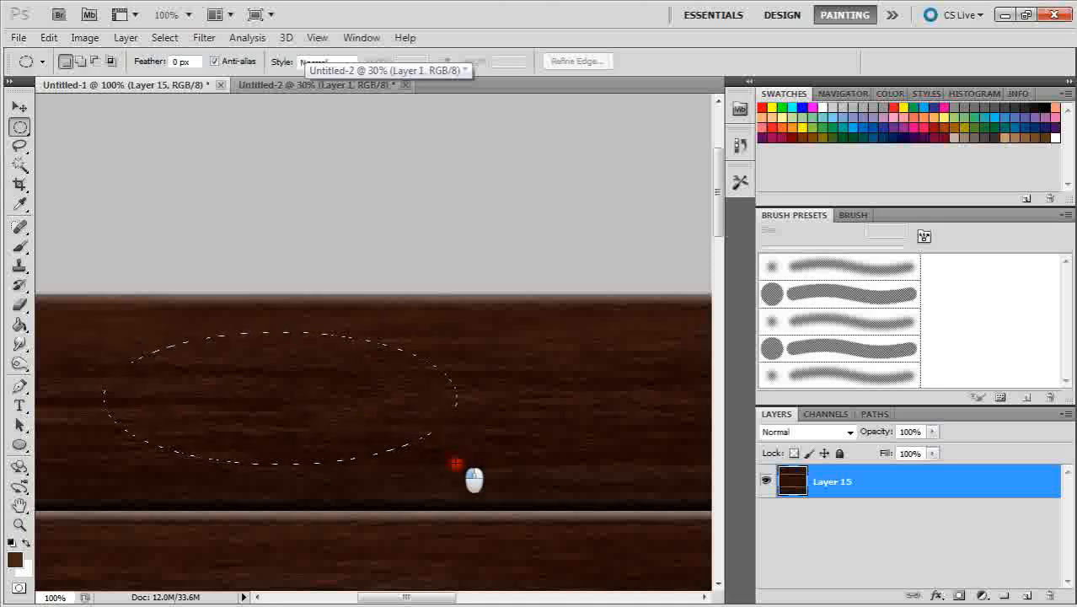
Step: Apply the Spherize filter to the oval selection with an amount of 100% in Normal mode, and deselect
{"action": "left_click", "coordinate": [210, 38]}
{"action": "mouse_move", "coordinate": [272, 224]}
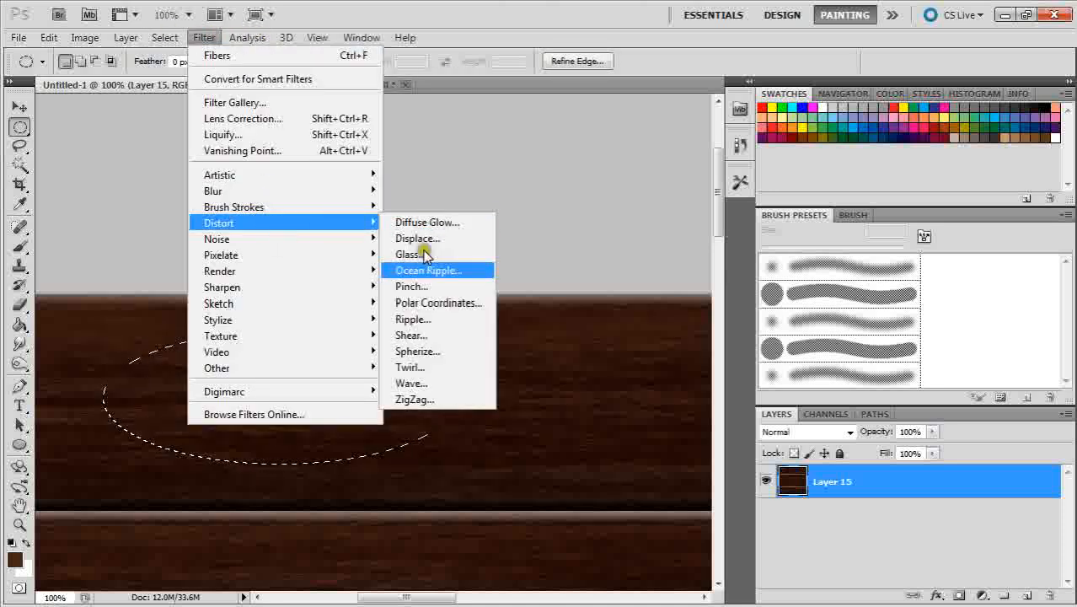
{"action": "left_click", "coordinate": [429, 351]}
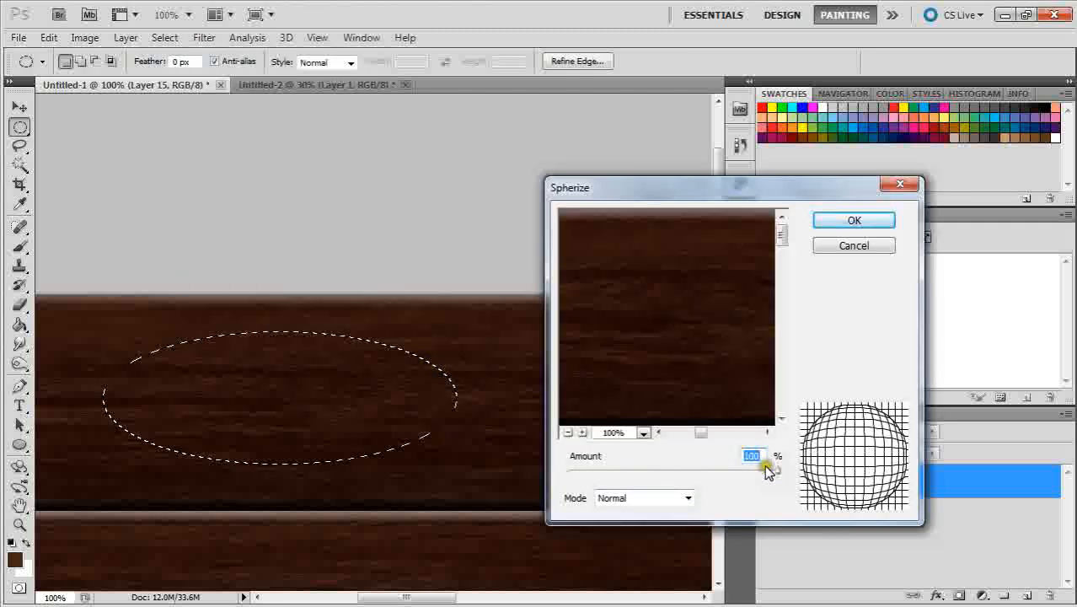
{"action": "mouse_move", "coordinate": [775, 473]}
{"action": "left_mouse_down"}
{"action": "mouse_move", "coordinate": [596, 468]}
{"action": "mouse_move", "coordinate": [721, 482]}
{"action": "mouse_move", "coordinate": [787, 475]}
{"action": "mouse_move", "coordinate": [620, 493]}
{"action": "mouse_move", "coordinate": [783, 472]}
{"action": "left_mouse_up"}
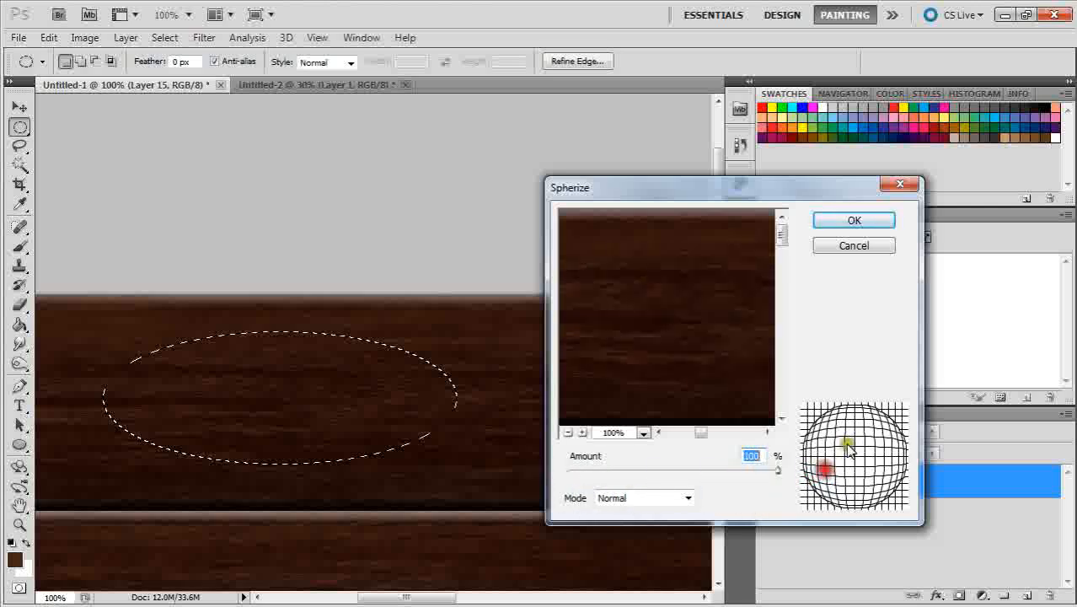
{"action": "left_click", "coordinate": [854, 222]}
{"action": "left_click", "coordinate": [509, 460]}
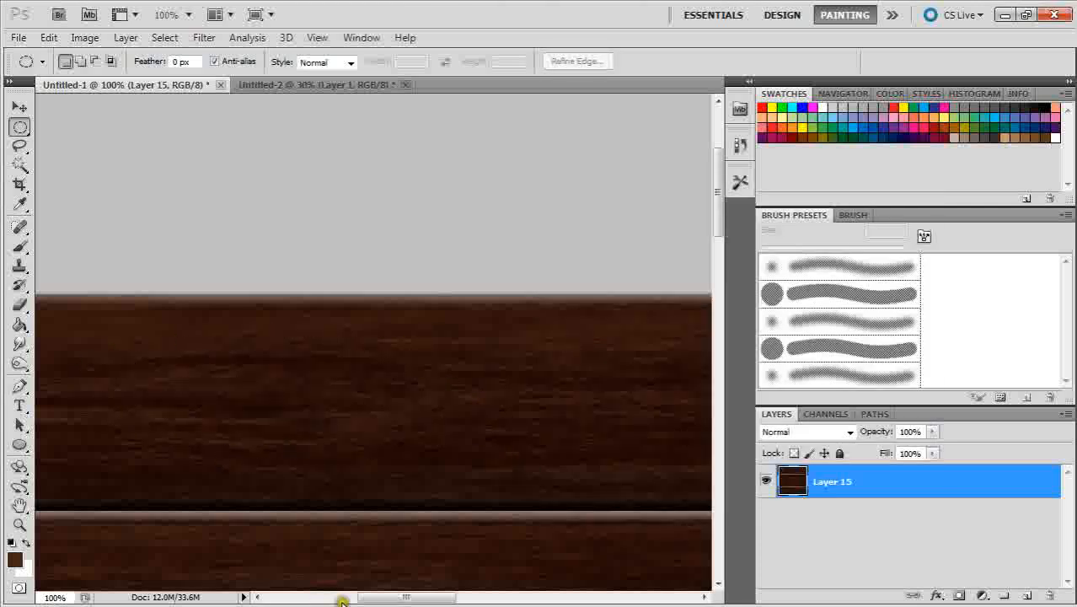
Step: Select an oval area of wood grain inside the longer plank of the second row
{"action": "left_click_drag", "start_coordinate": [342, 601], "coordinate": [465, 594]}
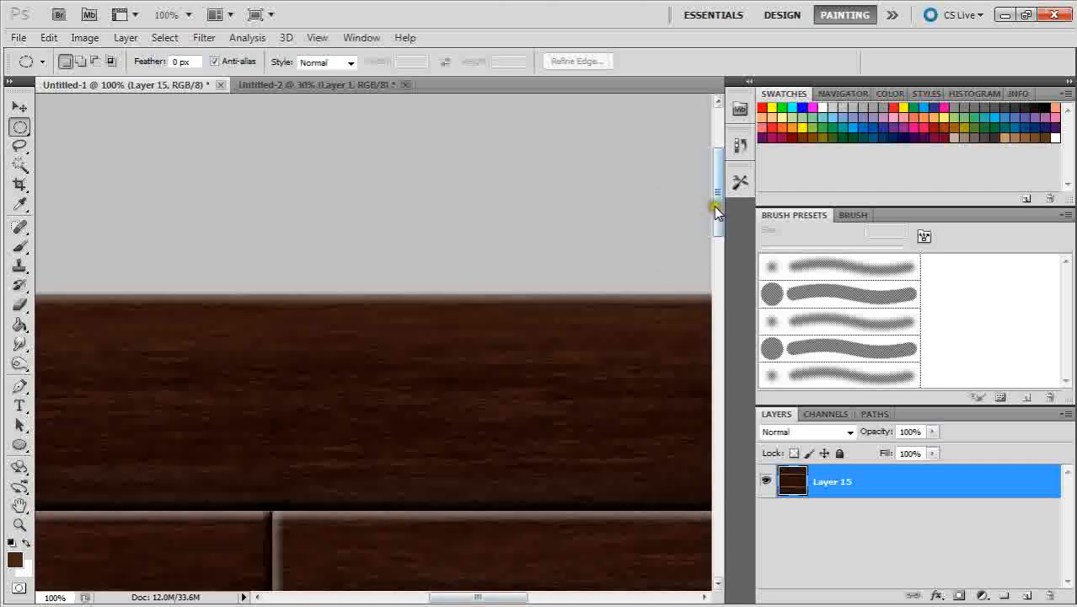
{"action": "left_click_drag", "start_coordinate": [715, 208], "coordinate": [716, 262]}
{"action": "left_click_drag", "start_coordinate": [456, 597], "coordinate": [513, 597]}
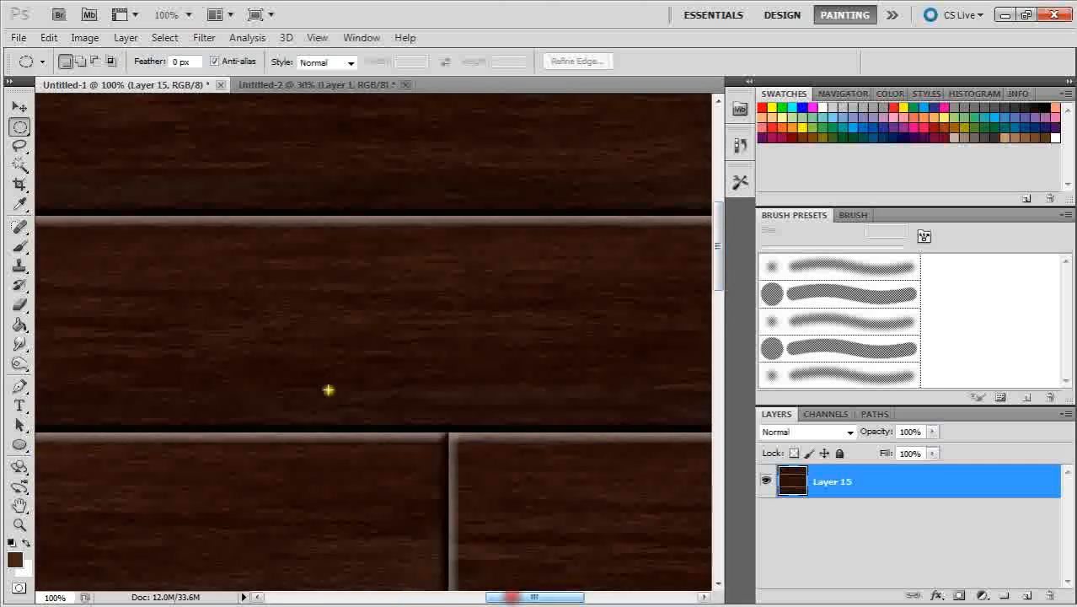
{"action": "left_click_drag", "start_coordinate": [249, 275], "coordinate": [555, 406]}
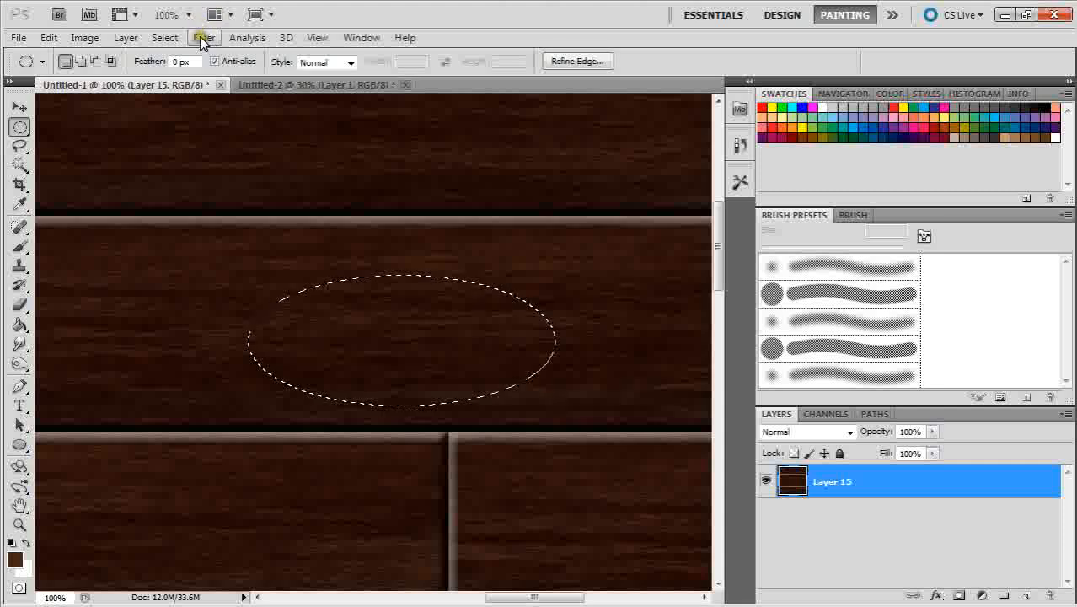
Step: Apply the Twirl filter to the oval selection in the second-row plank with an angle of 44°, and deselect
{"action": "left_click", "coordinate": [202, 40]}
{"action": "mouse_move", "coordinate": [287, 223]}
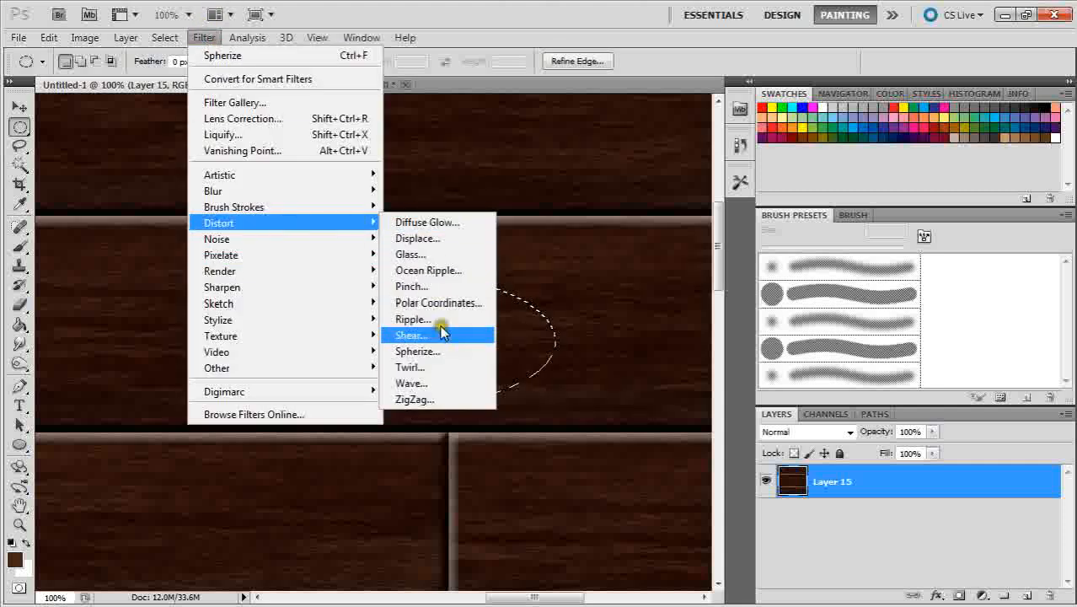
{"action": "left_click", "coordinate": [410, 367]}
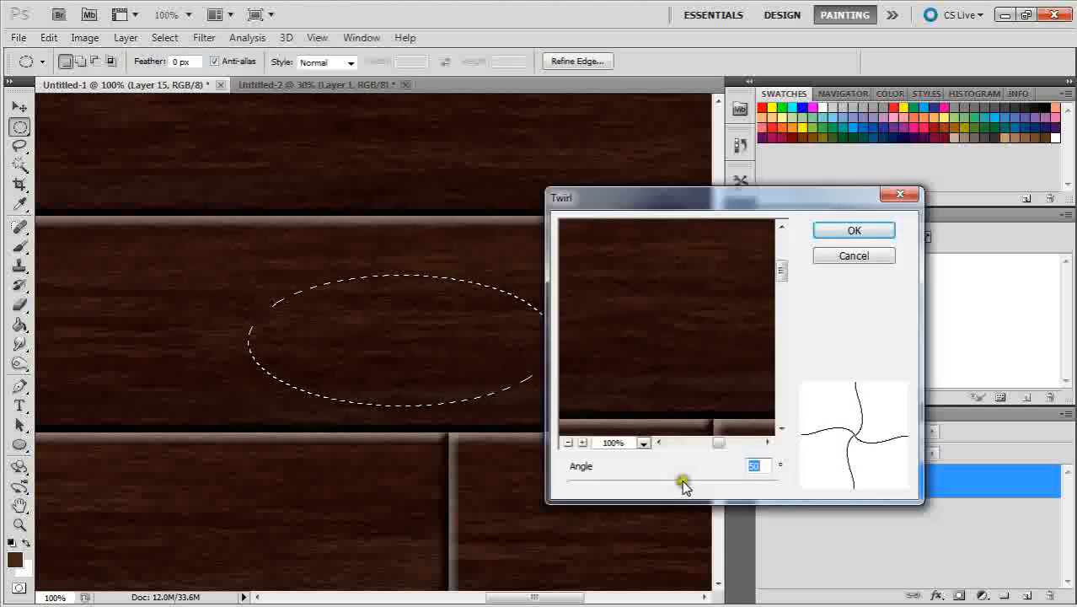
{"action": "mouse_move", "coordinate": [683, 487]}
{"action": "left_mouse_down"}
{"action": "mouse_move", "coordinate": [647, 489]}
{"action": "mouse_move", "coordinate": [695, 501]}
{"action": "left_mouse_up"}
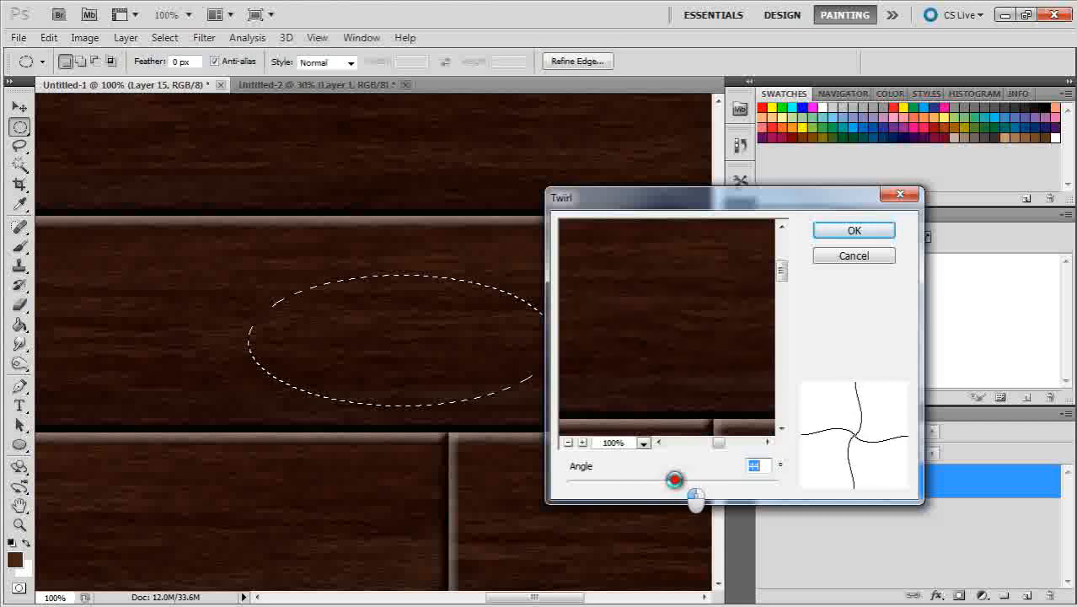
{"action": "left_click", "coordinate": [833, 230]}
{"action": "left_click", "coordinate": [440, 354]}
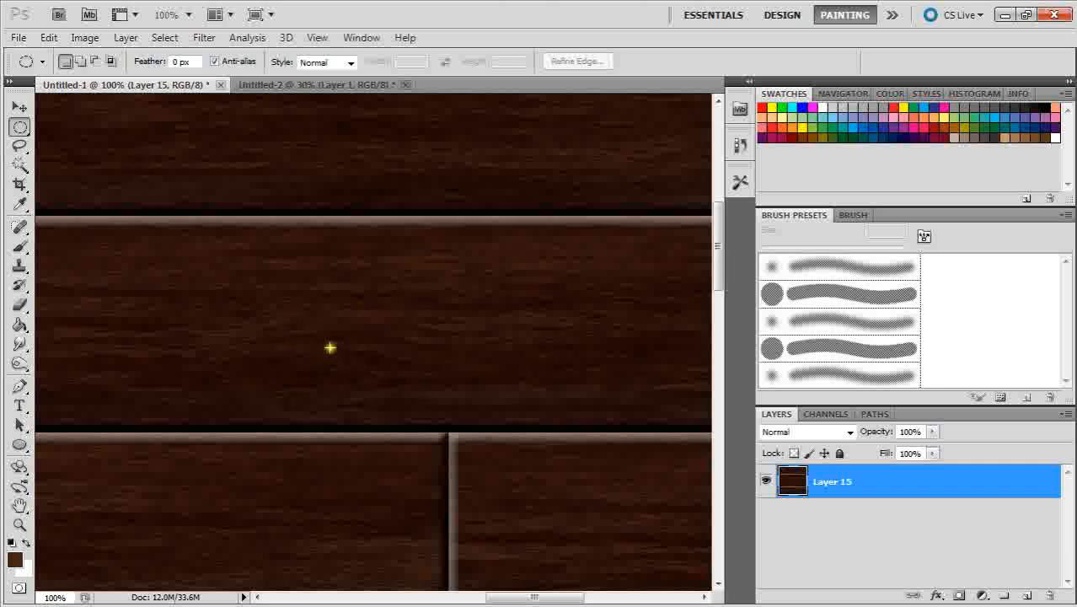
Step: Select a wide oval of grain in the longer plank of the third row, apply Twirl with an angle of -53°, and deselect
{"action": "left_click_drag", "start_coordinate": [518, 597], "coordinate": [400, 600]}
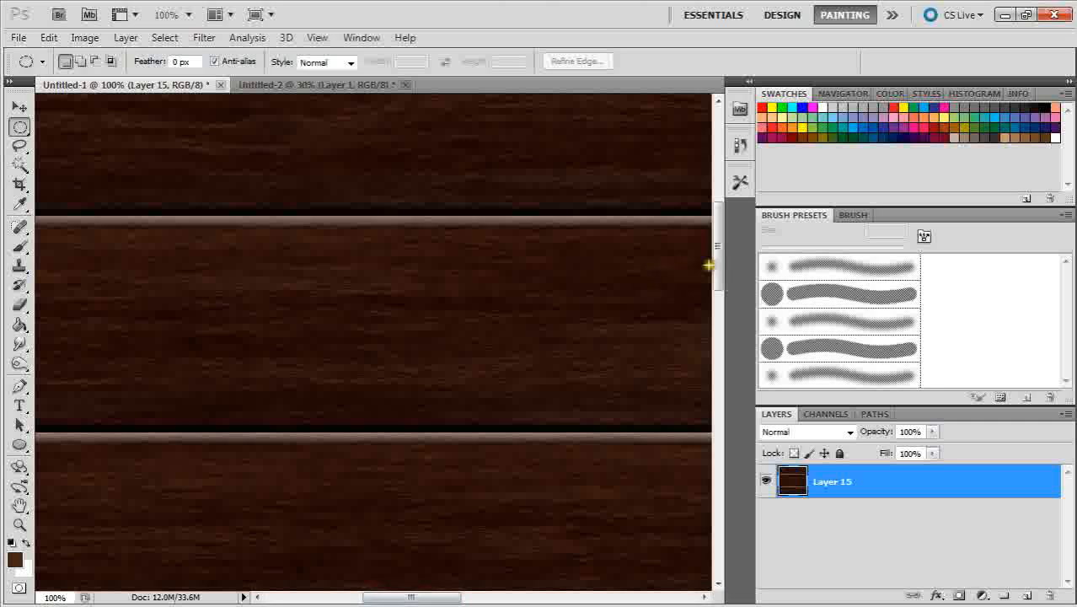
{"action": "left_click_drag", "start_coordinate": [713, 265], "coordinate": [714, 295]}
{"action": "left_click_drag", "start_coordinate": [145, 289], "coordinate": [584, 434]}
{"action": "left_click", "coordinate": [204, 37]}
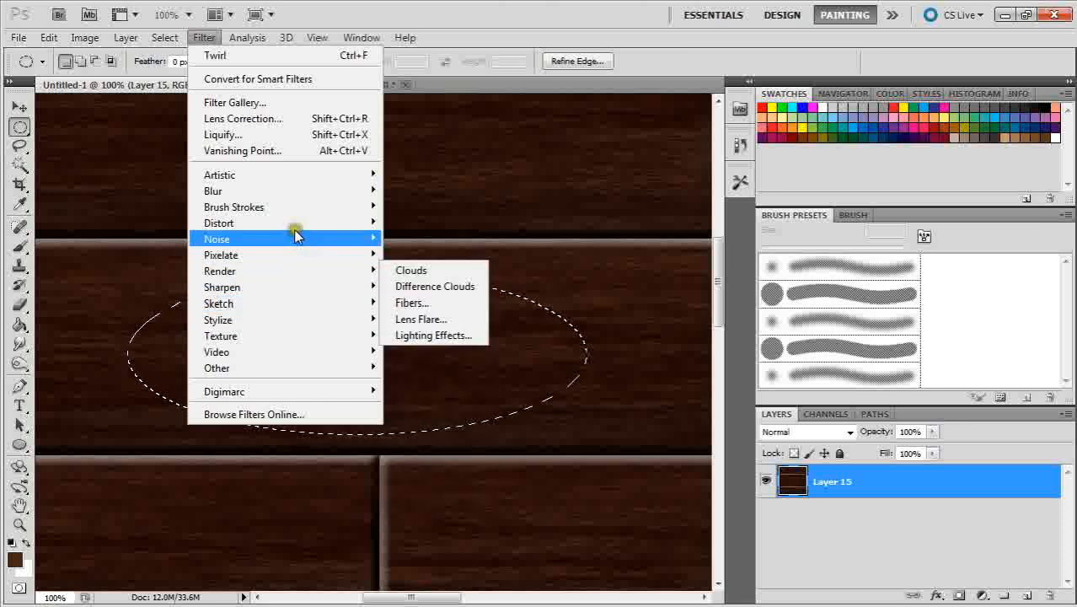
{"action": "left_click", "coordinate": [439, 369]}
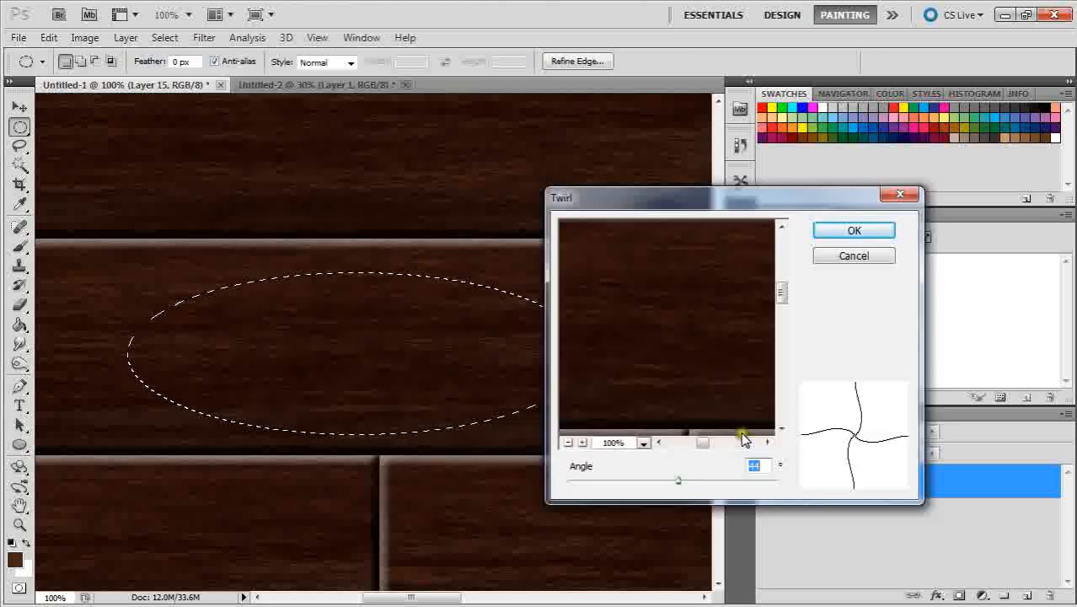
{"action": "left_click_drag", "start_coordinate": [679, 481], "coordinate": [674, 477]}
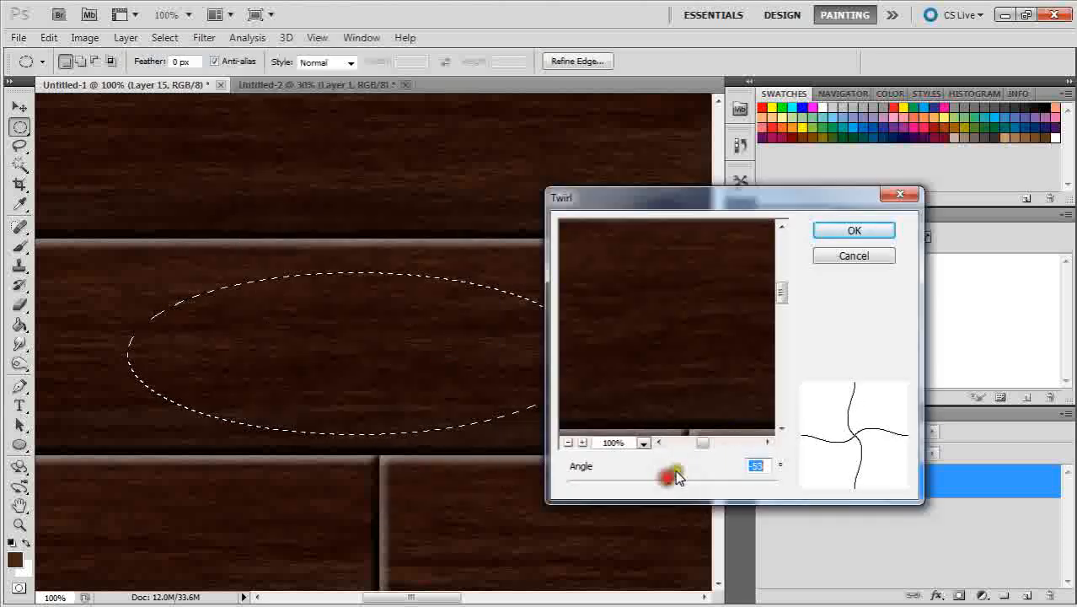
{"action": "left_click", "coordinate": [854, 230]}
{"action": "left_click", "coordinate": [593, 393]}
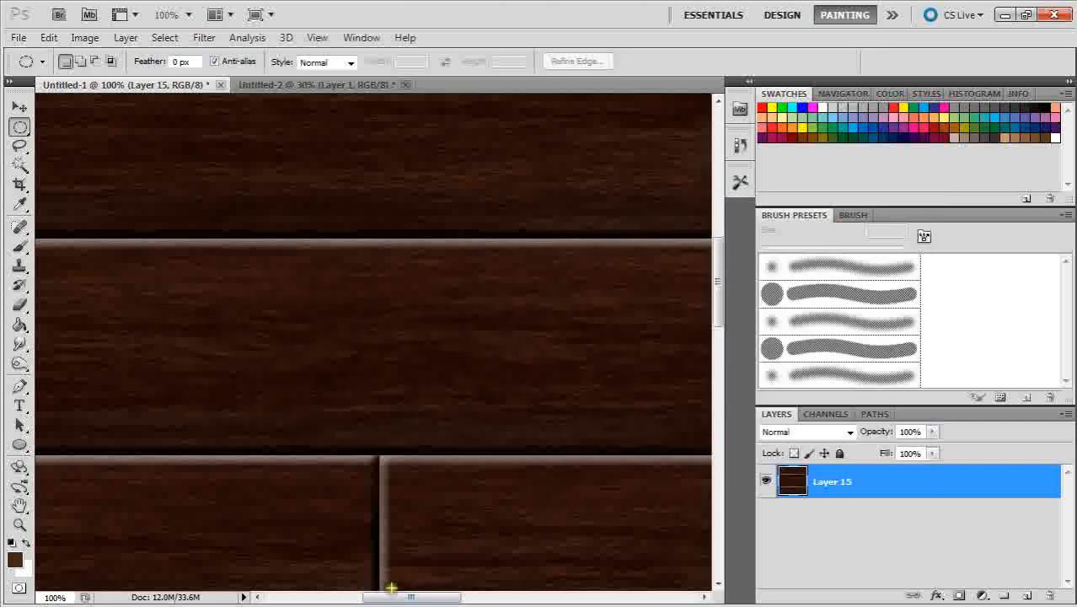
Step: Select a wide oval of grain in the longer plank of the fifth row and apply Spherize at 100% in Normal mode
{"action": "left_click_drag", "start_coordinate": [391, 587], "coordinate": [497, 587]}
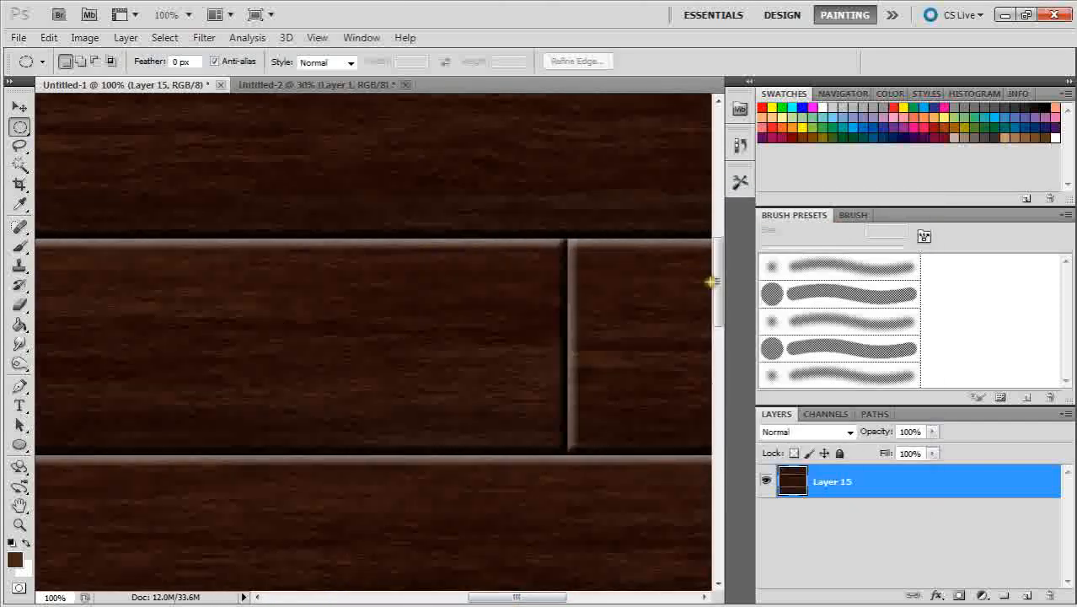
{"action": "left_click_drag", "start_coordinate": [711, 282], "coordinate": [717, 373]}
{"action": "left_click_drag", "start_coordinate": [234, 223], "coordinate": [662, 386]}
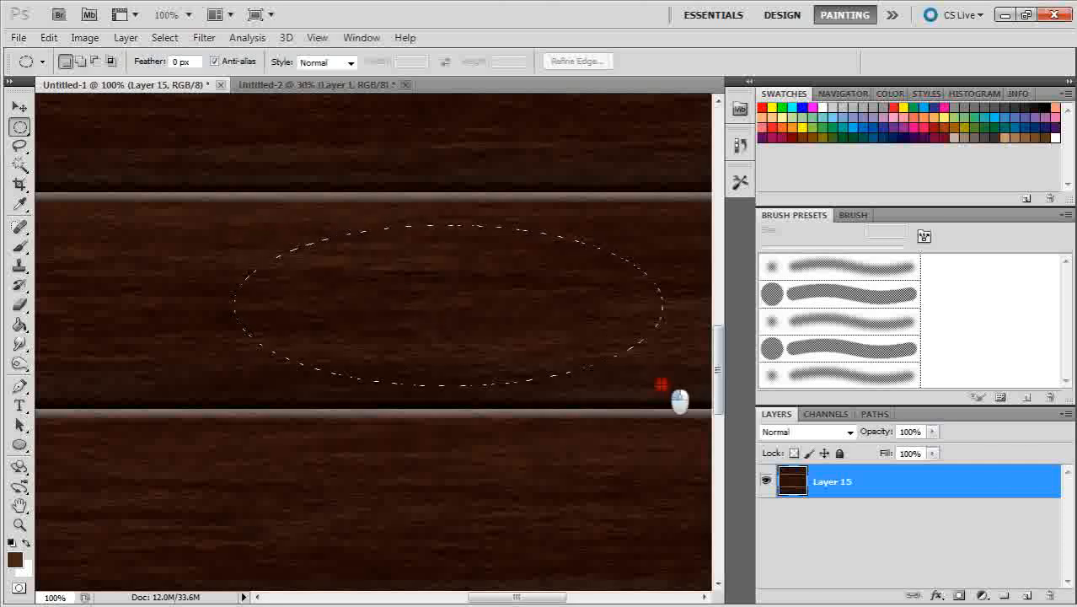
{"action": "left_click", "coordinate": [204, 37]}
{"action": "mouse_move", "coordinate": [299, 230]}
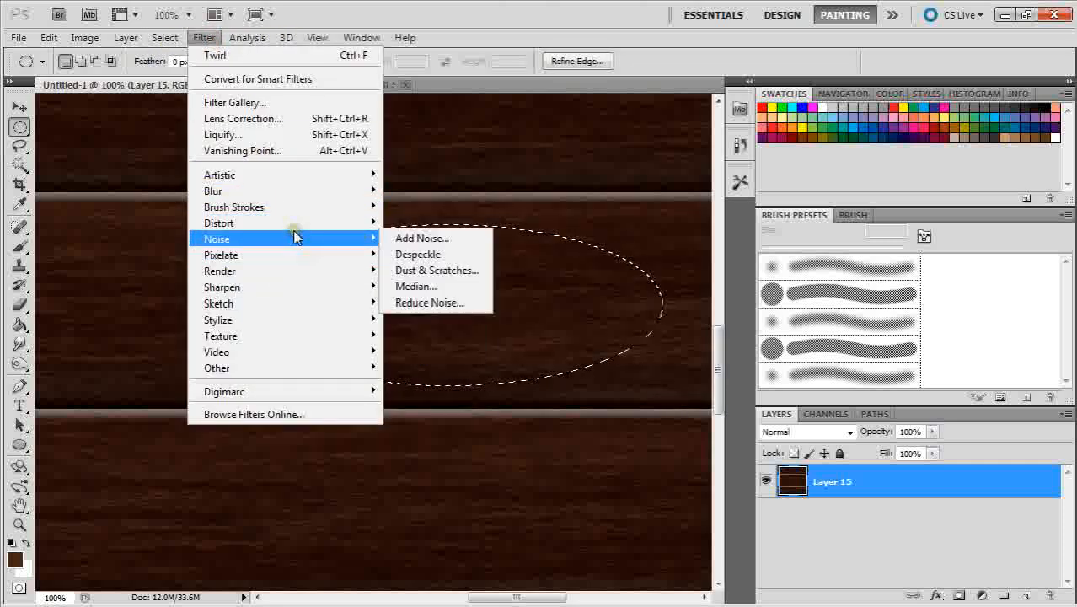
{"action": "left_click", "coordinate": [460, 351]}
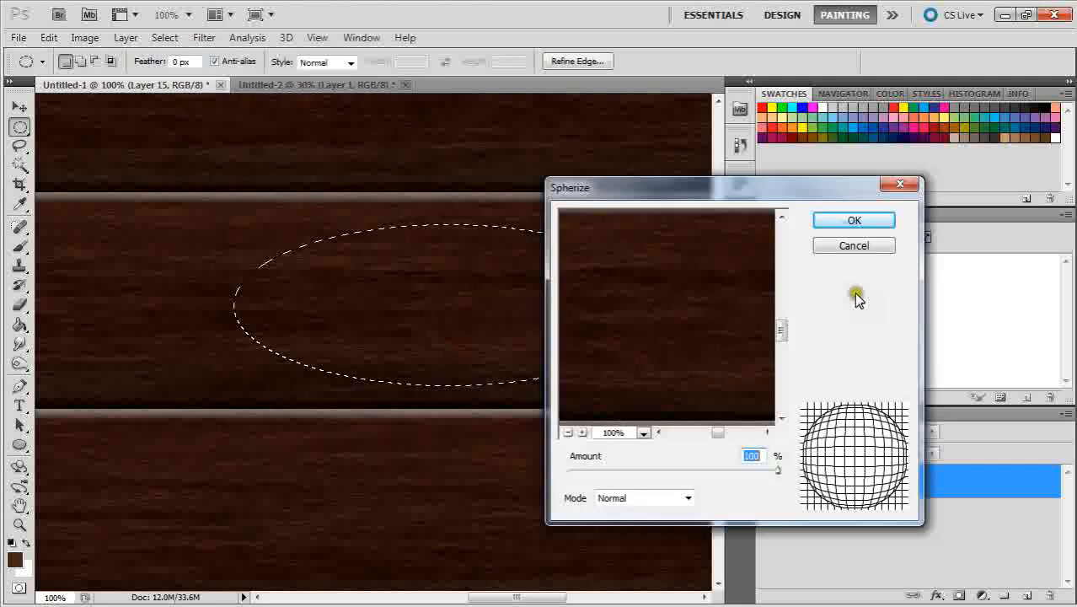
{"action": "left_click", "coordinate": [853, 221]}
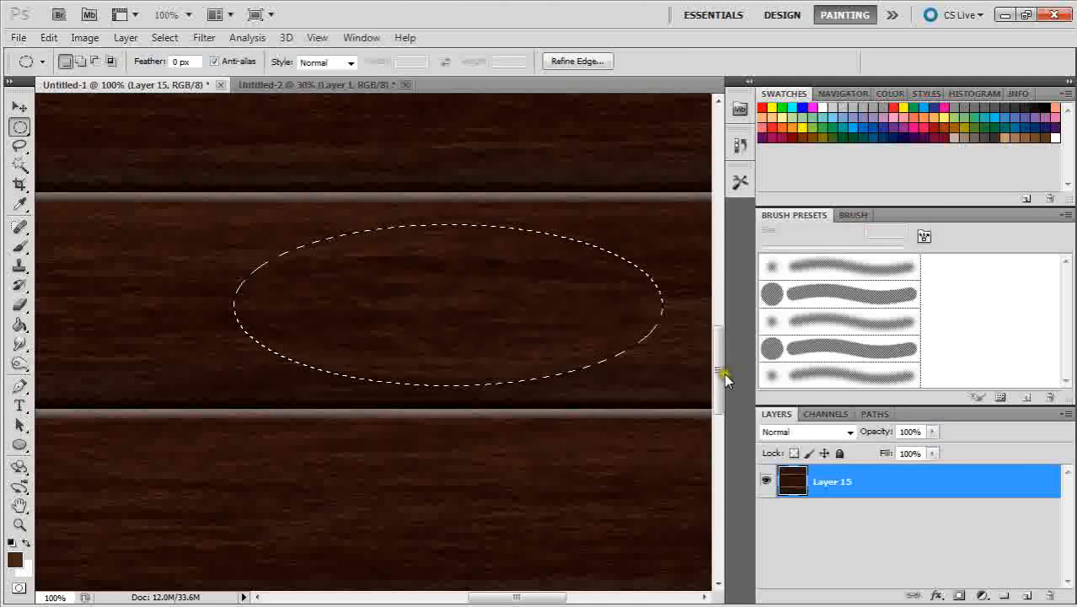
Step: Select an oval of grain inside the left plank of the bottom row and apply Twirl with an angle of 69°
{"action": "left_click_drag", "start_coordinate": [723, 379], "coordinate": [710, 457]}
{"action": "left_click_drag", "start_coordinate": [493, 596], "coordinate": [391, 596]}
{"action": "left_click_drag", "start_coordinate": [232, 434], "coordinate": [562, 587]}
{"action": "left_click", "coordinate": [203, 37]}
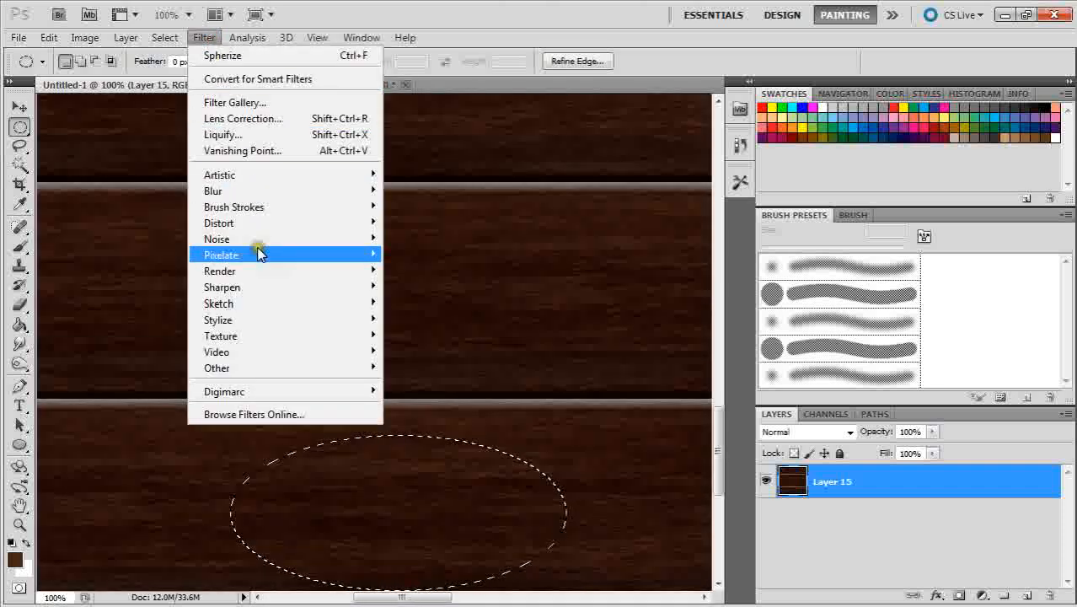
{"action": "mouse_move", "coordinate": [257, 225]}
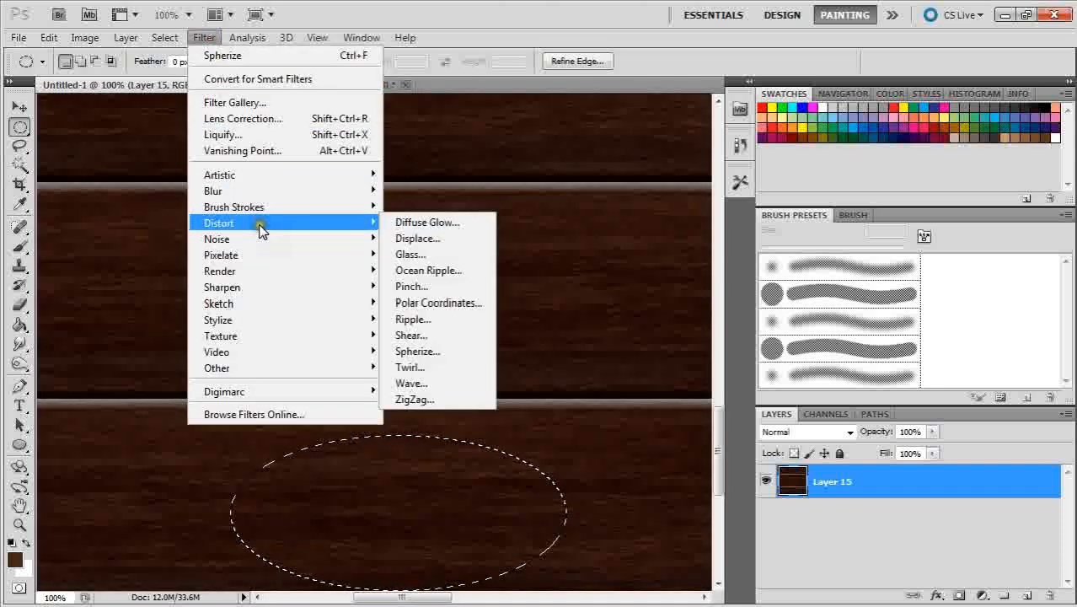
{"action": "left_click", "coordinate": [443, 366]}
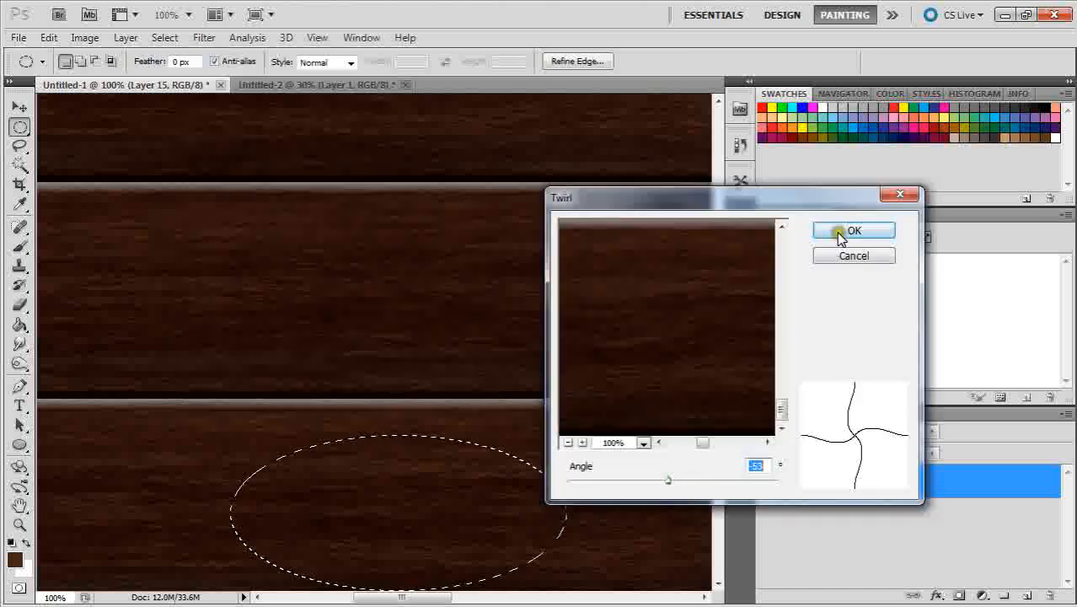
{"action": "left_click_drag", "start_coordinate": [672, 481], "coordinate": [680, 479]}
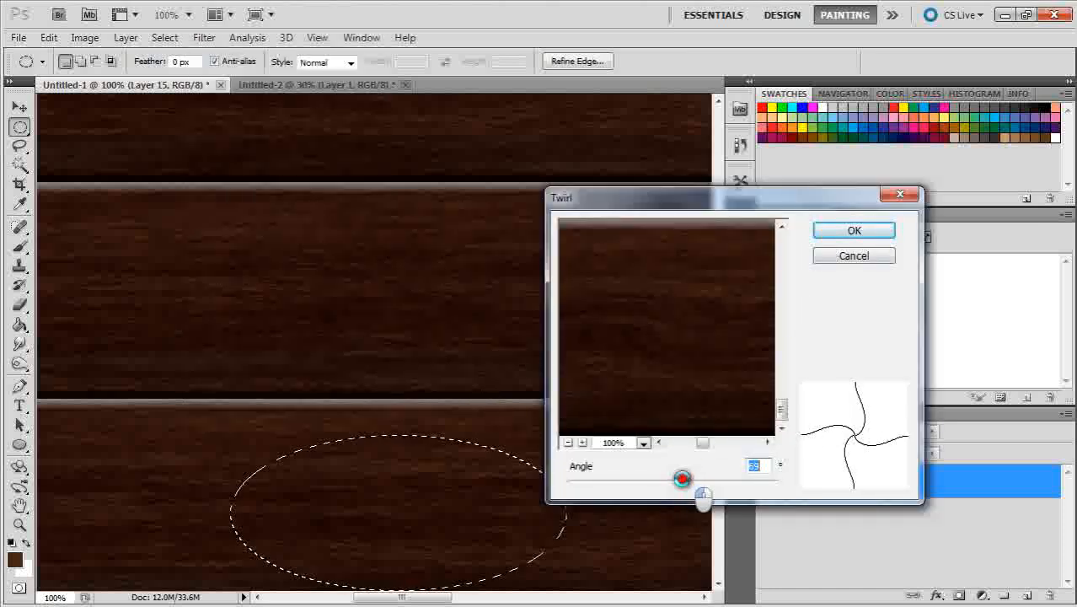
{"action": "left_click", "coordinate": [849, 234]}
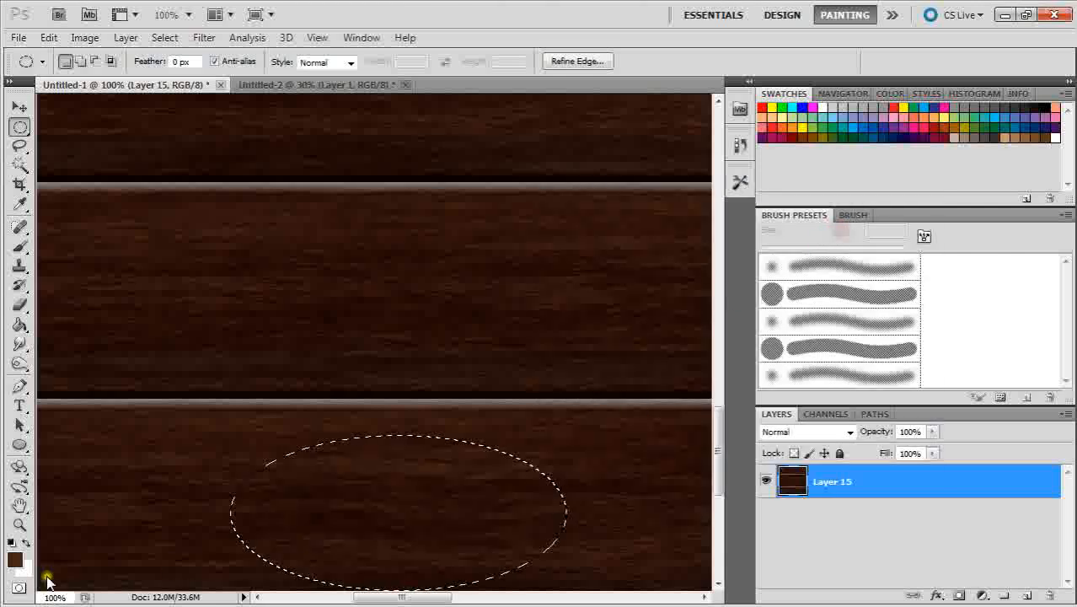
Step: Show the whole wood floor at 20% zoom and clear the oval selection
{"action": "left_click_drag", "start_coordinate": [66, 598], "coordinate": [20, 586]}
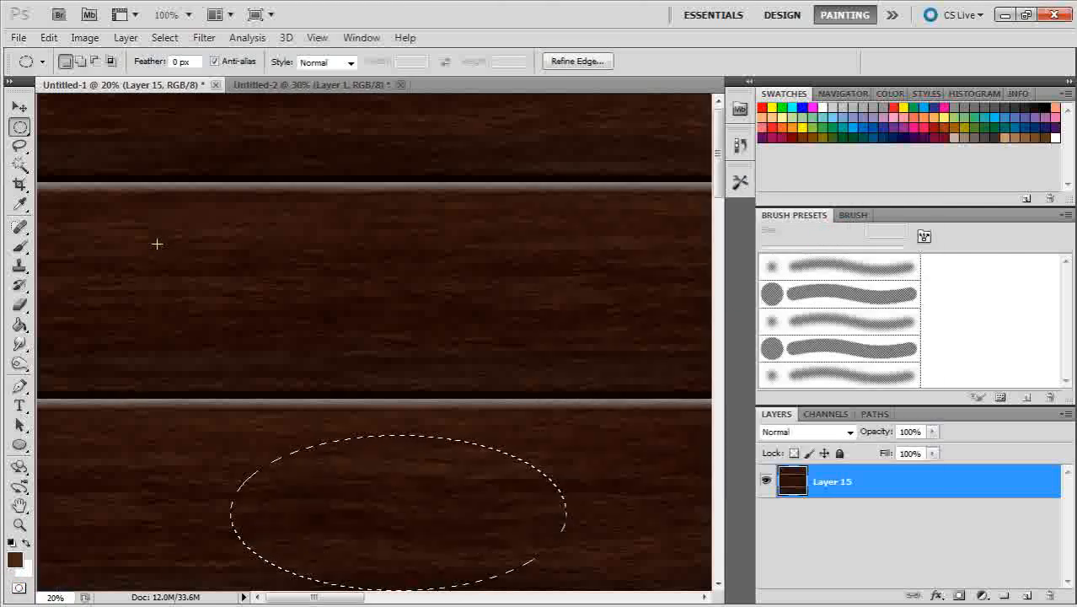
{"action": "key", "text": "ctrl+minus"}
{"action": "key", "text": "ctrl+minus"}
{"action": "key", "text": "ctrl+minus"}
{"action": "key", "text": "ctrl+minus"}
{"action": "key", "text": "ctrl+minus"}
{"action": "left_click", "coordinate": [576, 431]}
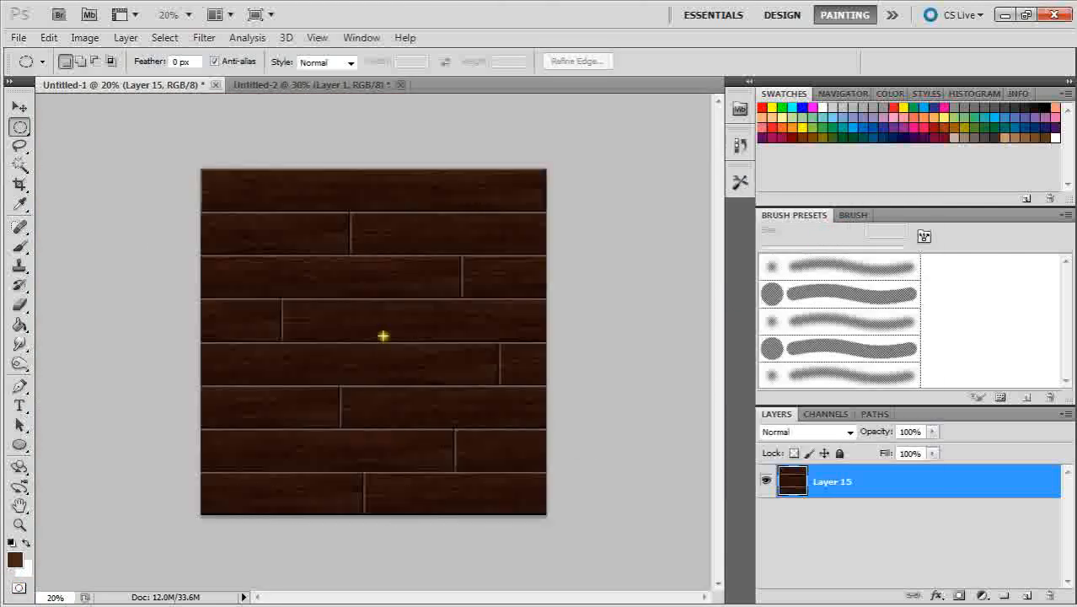